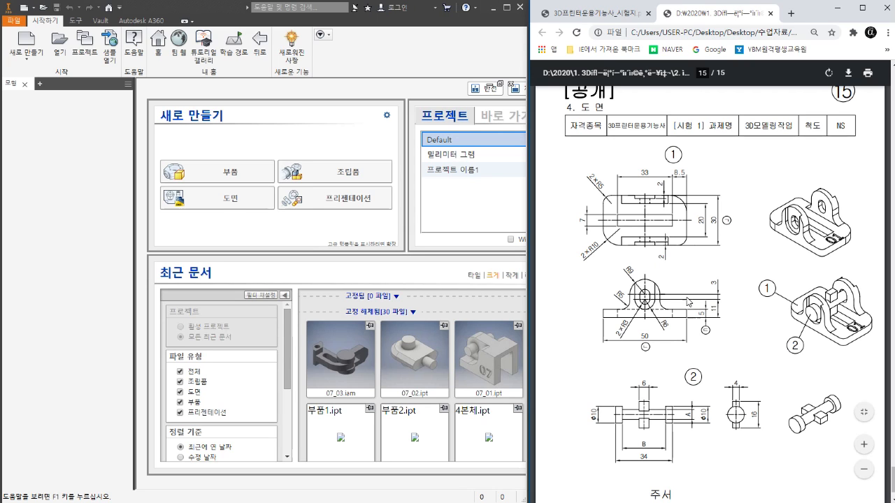
Create a new part from the Standard.ipt template and accept the style library conflict notice
scroll(703, 269, "up", 5)
scroll(707, 274, "up", 10)
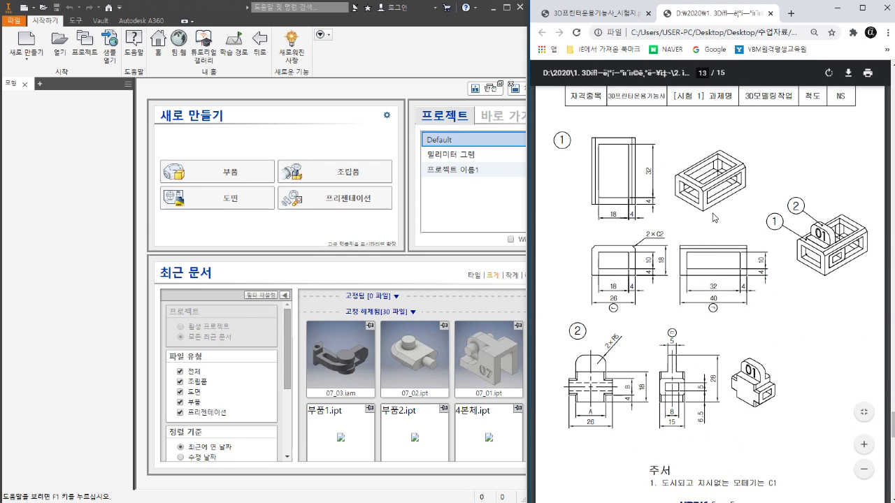
scroll(711, 316, "down", 20)
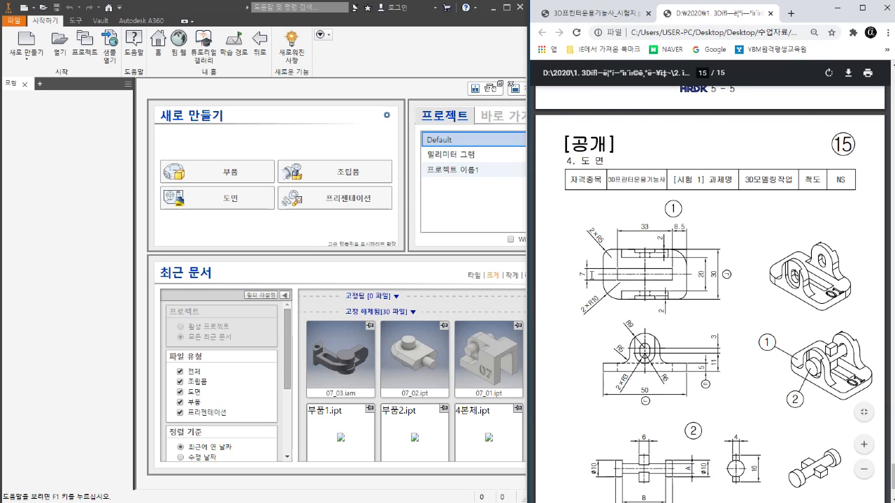
left_click(233, 178)
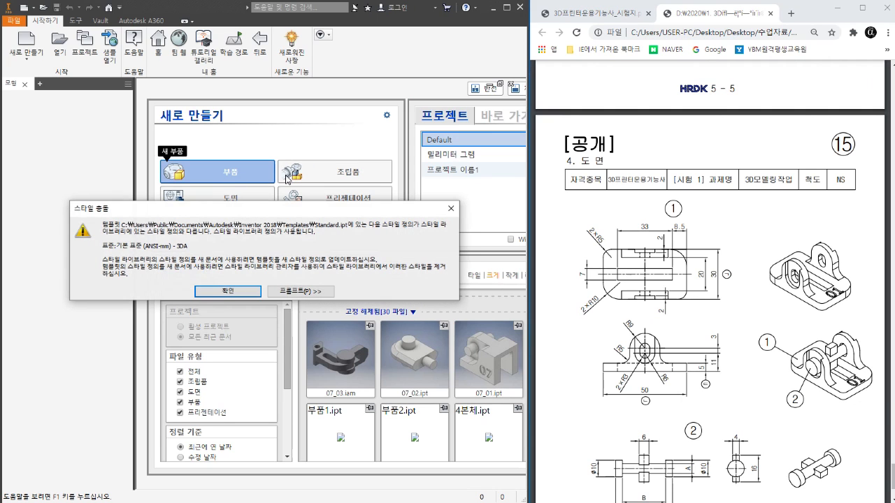
left_click(230, 290)
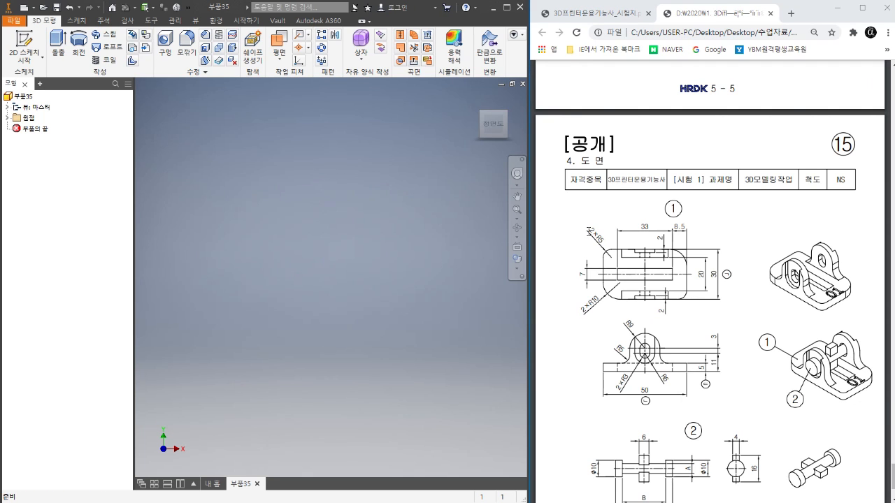
left_click(639, 334)
scroll(614, 348, "up", 2, "ctrl")
scroll(743, 455, "right", 1, "shift")
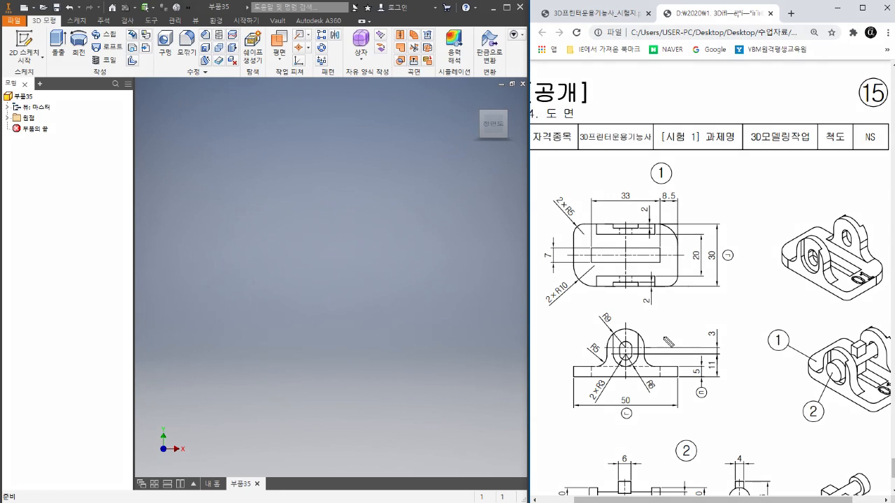
mouse_move(615, 363)
left_mouse_down()
mouse_move(644, 364)
mouse_move(651, 387)
mouse_move(675, 400)
left_mouse_up()
mouse_move(600, 246)
left_mouse_down()
mouse_move(629, 271)
mouse_move(646, 250)
mouse_move(650, 290)
left_mouse_up()
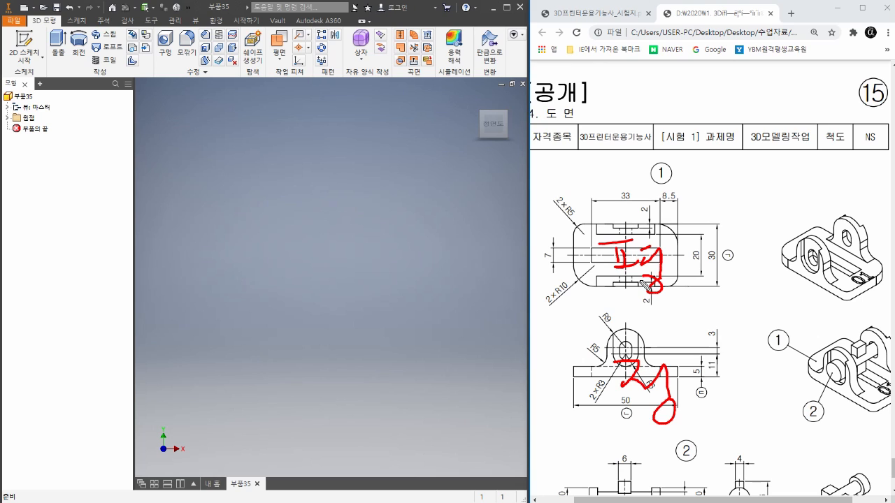
left_click_drag(768, 307, 800, 280)
mouse_move(787, 278)
left_mouse_down()
mouse_move(801, 277)
mouse_move(799, 297)
left_mouse_up()
mouse_move(738, 316)
left_mouse_down()
mouse_move(769, 334)
mouse_move(767, 344)
left_mouse_up()
left_click(879, 301)
mouse_move(873, 287)
left_mouse_down()
mouse_move(861, 295)
mouse_move(878, 301)
left_mouse_up()
mouse_move(867, 328)
left_mouse_down()
mouse_move(869, 308)
mouse_move(868, 331)
mouse_move(883, 312)
left_mouse_up()
left_click_drag(876, 317, 877, 324)
left_click_drag(879, 320, 885, 327)
left_click_drag(878, 332, 883, 339)
left_click_drag(830, 162, 829, 207)
left_click_drag(829, 207, 837, 196)
left_click_drag(808, 136, 830, 132)
mouse_move(813, 137)
left_mouse_down()
mouse_move(812, 146)
mouse_move(829, 142)
left_mouse_up()
left_click_drag(832, 130, 834, 155)
left_click_drag(834, 142, 850, 149)
left_click_drag(842, 151, 857, 162)
mouse_move(520, 107)
left_mouse_down()
mouse_move(472, 100)
mouse_move(525, 113)
mouse_move(498, 91)
left_mouse_up()
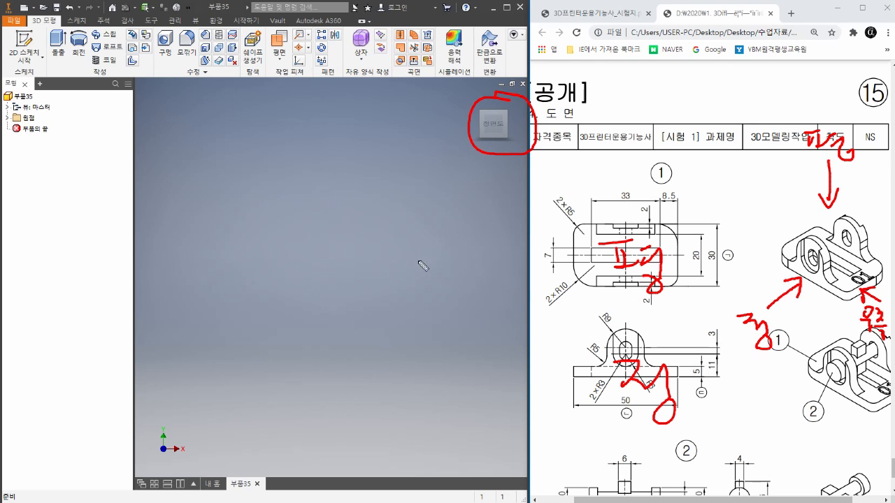
left_click(285, 219)
left_click_drag(321, 246, 349, 269)
mouse_move(412, 219)
left_mouse_down()
mouse_move(350, 269)
mouse_move(352, 349)
left_mouse_up()
mouse_move(285, 219)
left_mouse_down()
mouse_move(283, 316)
mouse_move(350, 347)
left_mouse_up()
mouse_move(410, 218)
left_mouse_down()
mouse_move(416, 295)
mouse_move(337, 351)
left_mouse_up()
mouse_move(293, 220)
left_mouse_down()
mouse_move(363, 166)
mouse_move(416, 225)
left_mouse_up()
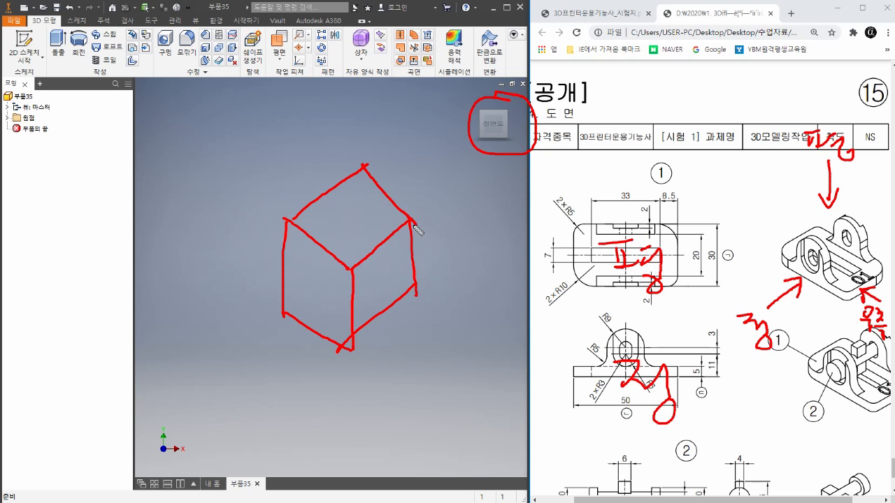
mouse_move(300, 274)
left_mouse_down()
mouse_move(312, 284)
mouse_move(311, 309)
mouse_move(318, 304)
left_mouse_up()
mouse_move(392, 269)
left_mouse_down()
mouse_move(383, 276)
mouse_move(392, 270)
left_mouse_up()
left_click_drag(374, 287, 406, 283)
left_click_drag(395, 288, 397, 305)
mouse_move(330, 204)
left_mouse_down()
mouse_move(356, 204)
mouse_move(353, 228)
mouse_move(370, 218)
mouse_move(367, 239)
left_mouse_up()
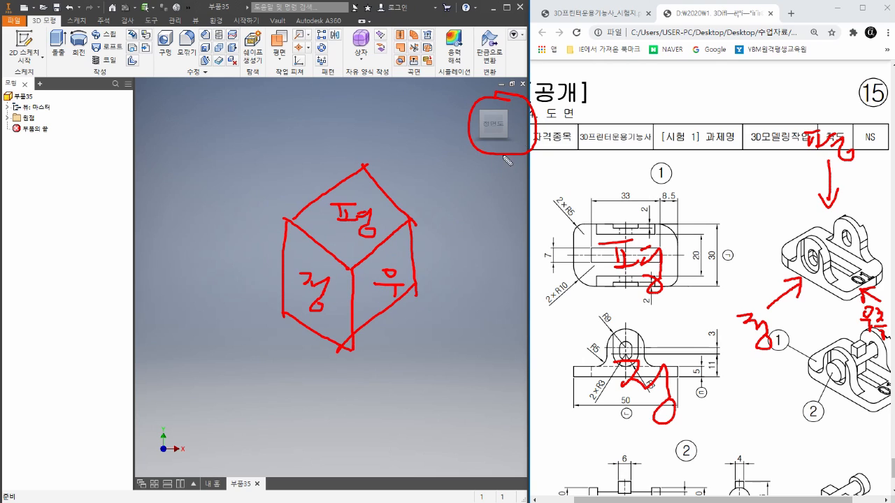
left_click_drag(503, 110, 509, 129)
mouse_move(412, 353)
left_mouse_down()
mouse_move(402, 174)
mouse_move(374, 333)
left_mouse_up()
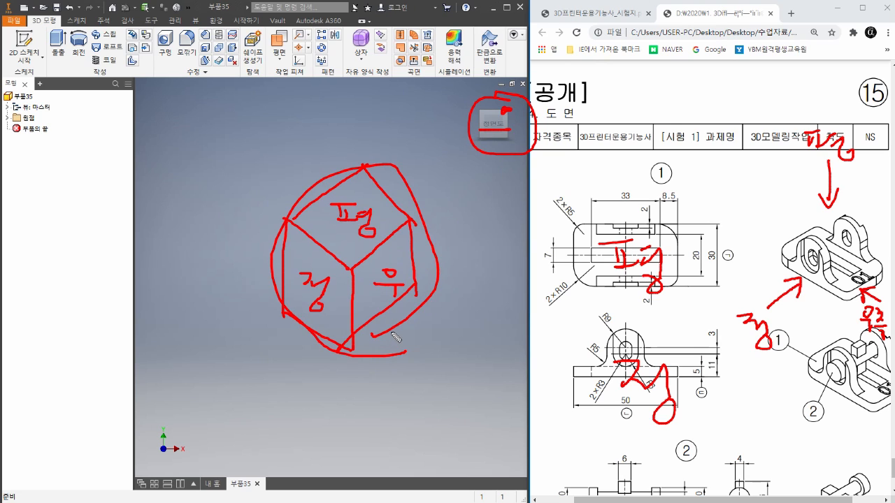
key("Escape")
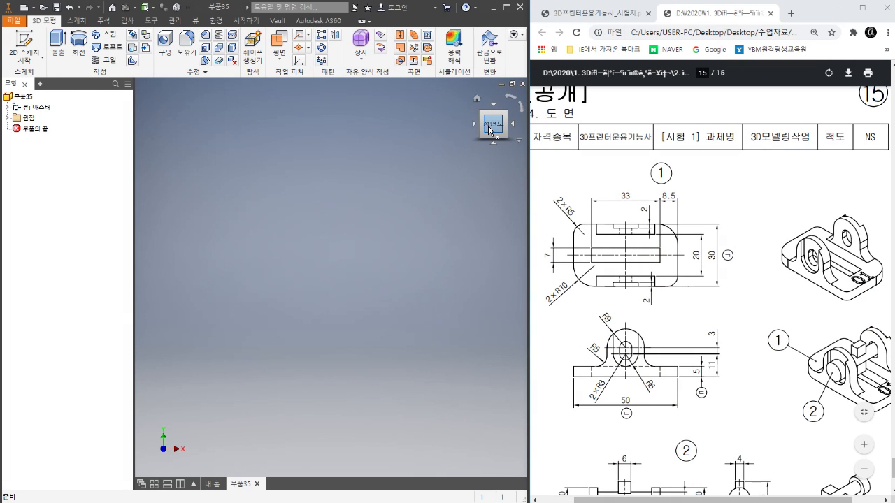
Switch to the isometric home view and set the current view as the home view with the fit-to-view option
key("F6")
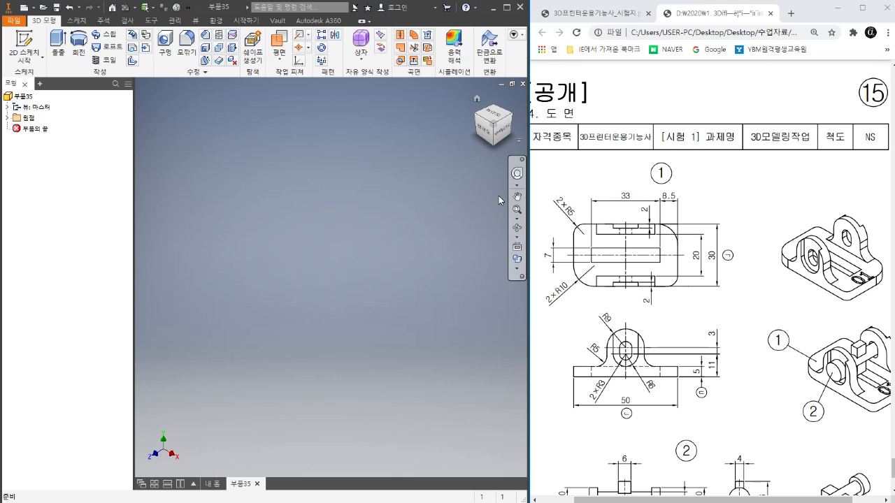
right_click(496, 128)
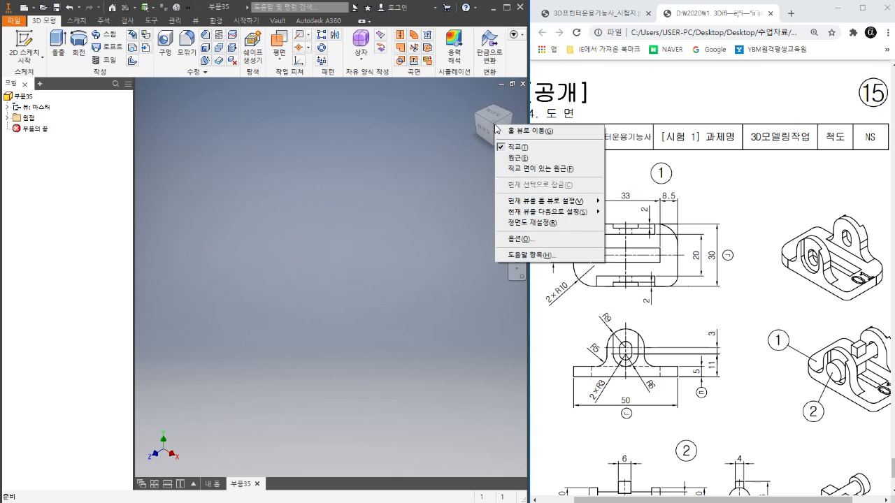
mouse_move(536, 201)
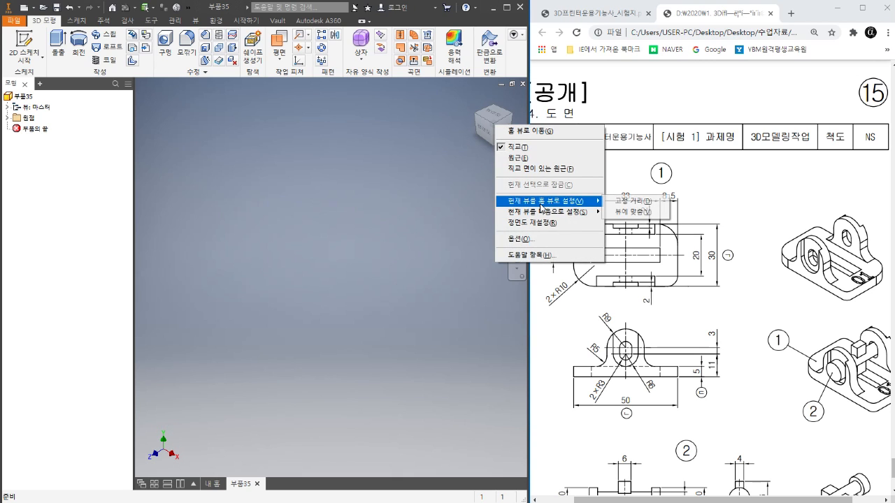
left_click(633, 213)
middle_click_drag(357, 288, 397, 294, "shift")
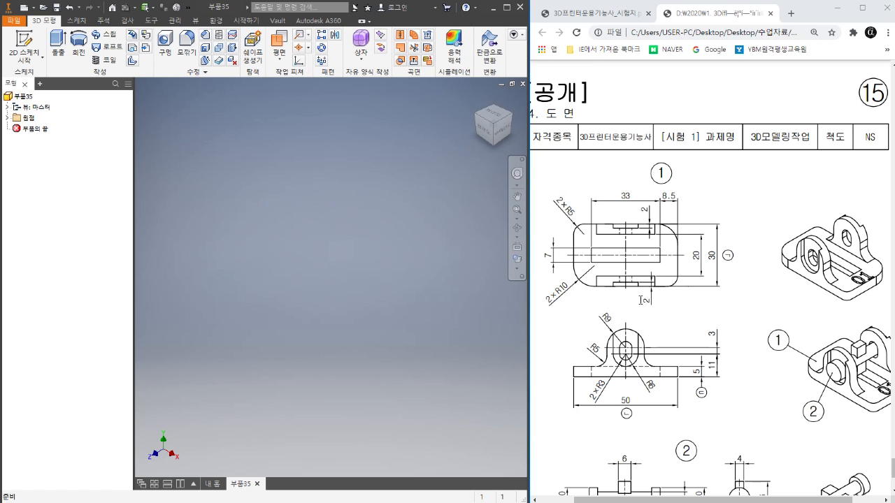
Start a new 2D sketch on the XY origin plane, facing the front view
scroll(618, 338, "up", 1, "ctrl")
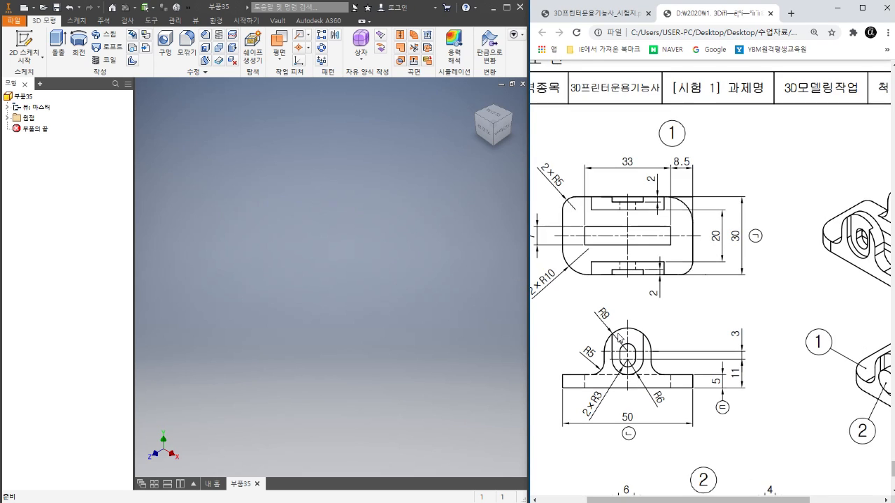
scroll(705, 501, "up", 2, "ctrl")
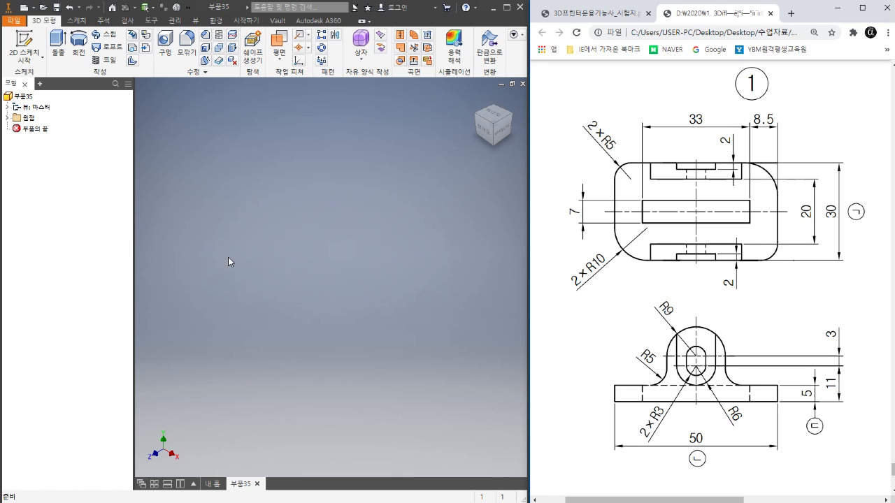
right_click(210, 267)
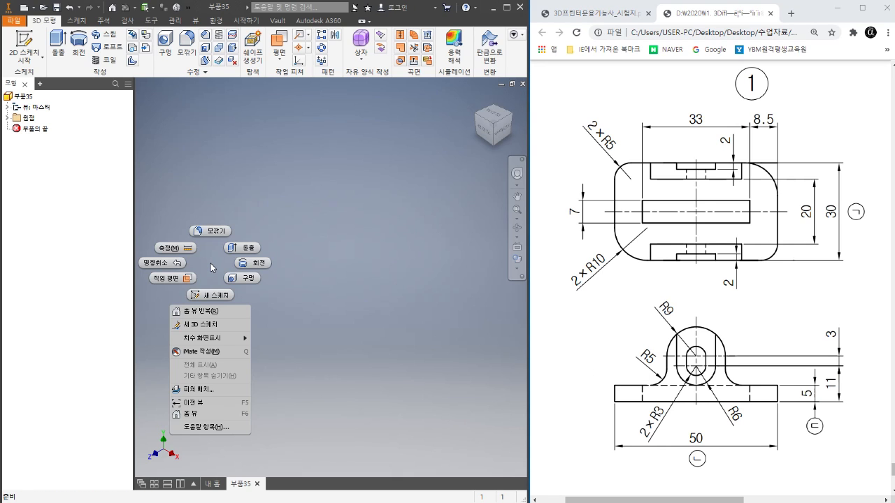
left_click(213, 296)
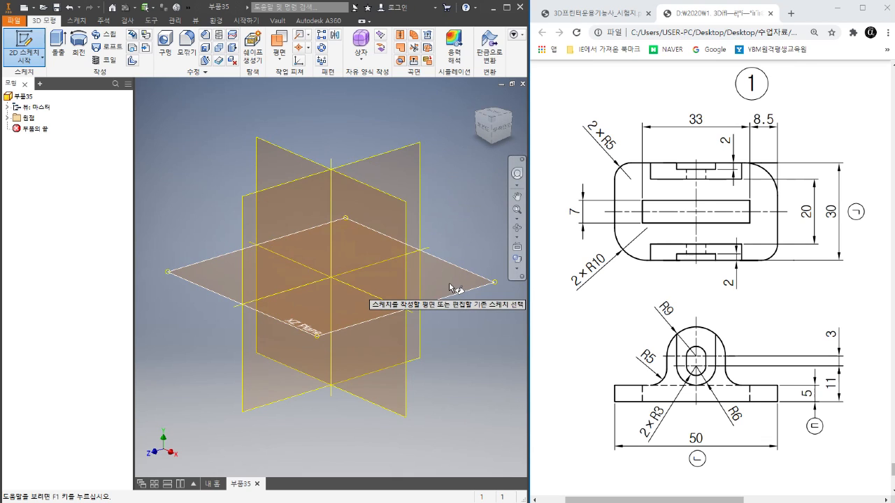
left_click(279, 164)
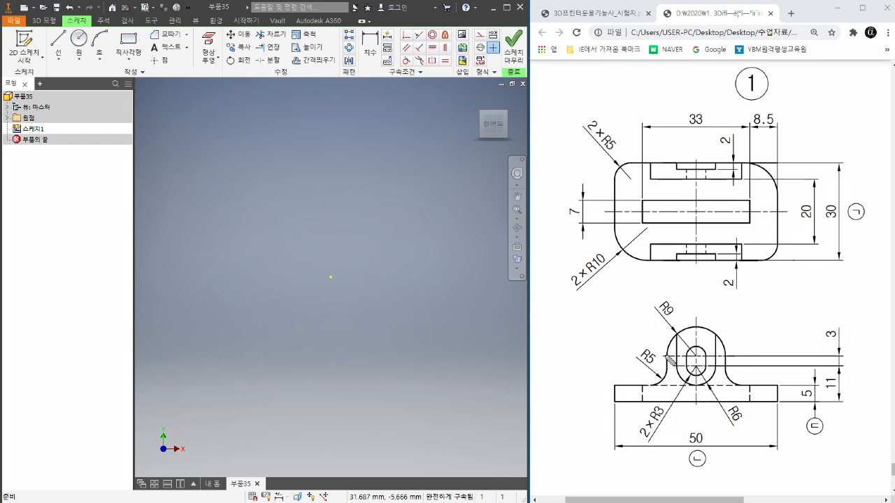
mouse_move(667, 357)
left_mouse_down()
mouse_move(694, 333)
mouse_move(726, 356)
left_mouse_up()
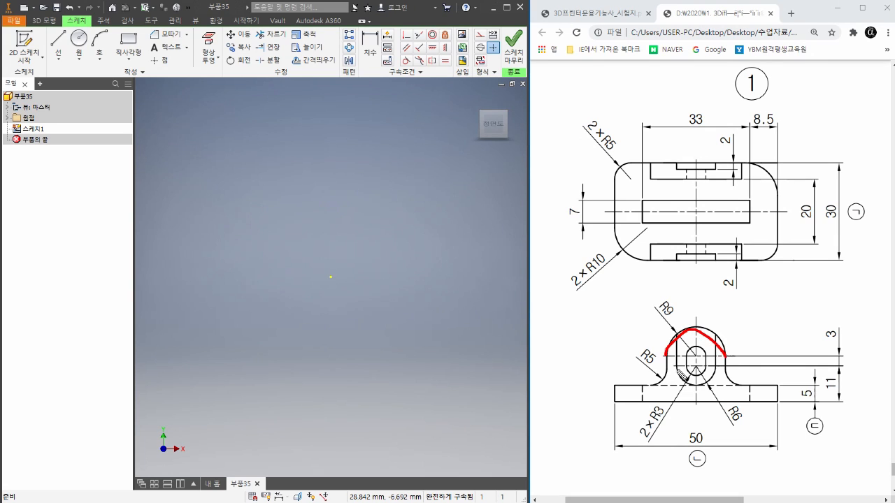
left_click_drag(664, 357, 659, 433)
left_click_drag(725, 357, 722, 422)
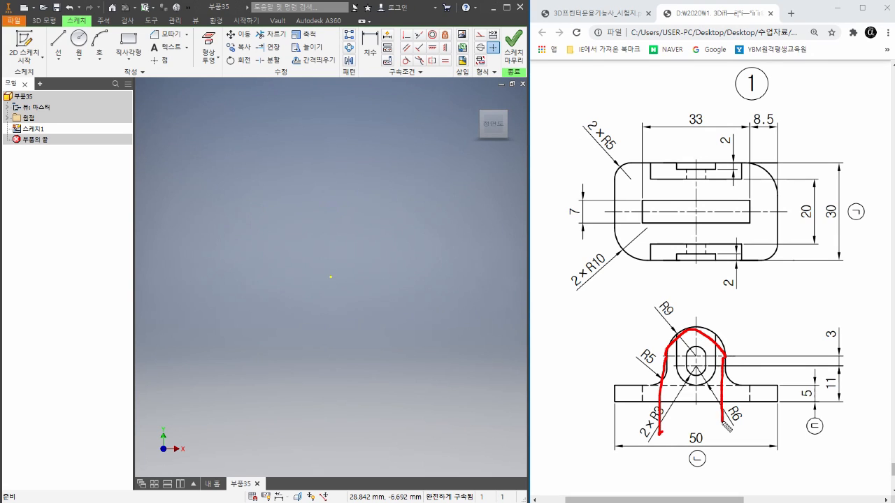
mouse_move(665, 425)
left_mouse_down()
mouse_move(699, 442)
mouse_move(716, 418)
left_mouse_up()
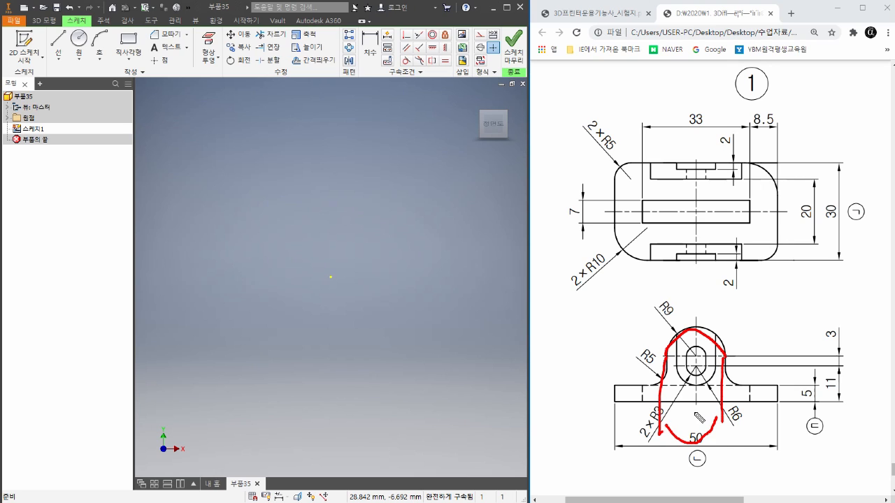
key("Escape")
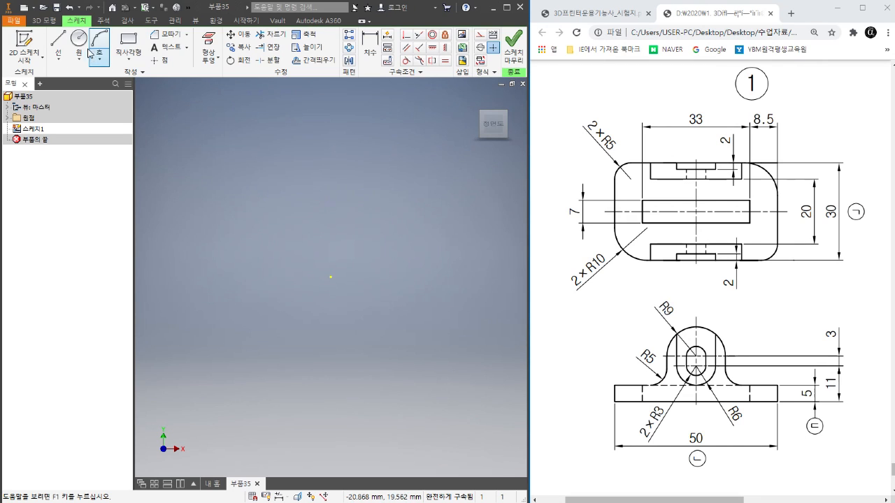
Sketch a vertical center-to-center slot with its upper arc center on the origin, extending straight down, and finish the Slot command
left_click(129, 58)
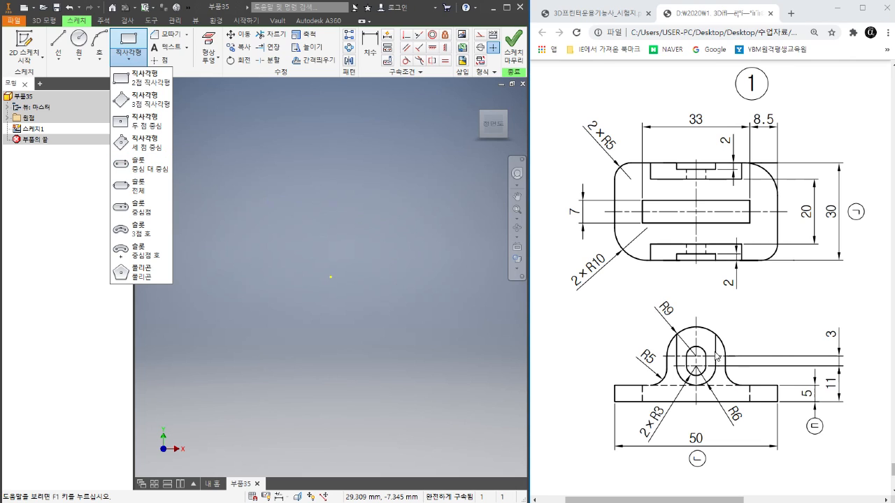
left_click(147, 167)
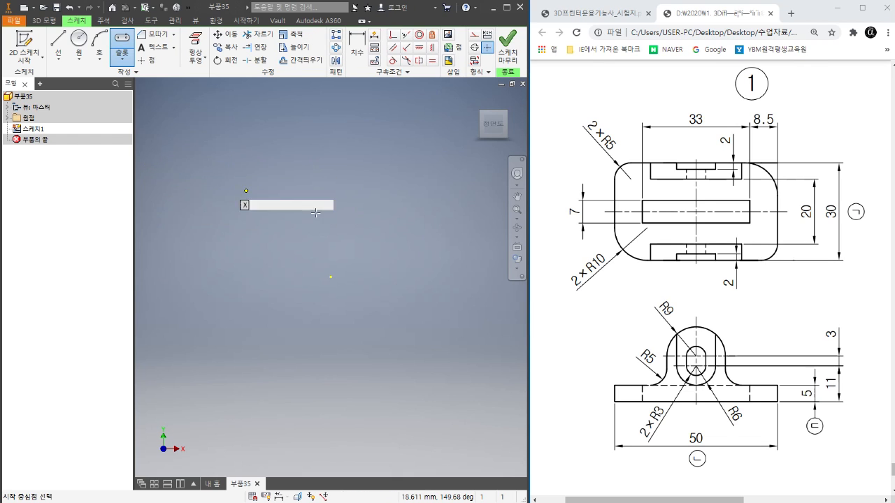
left_click(329, 277)
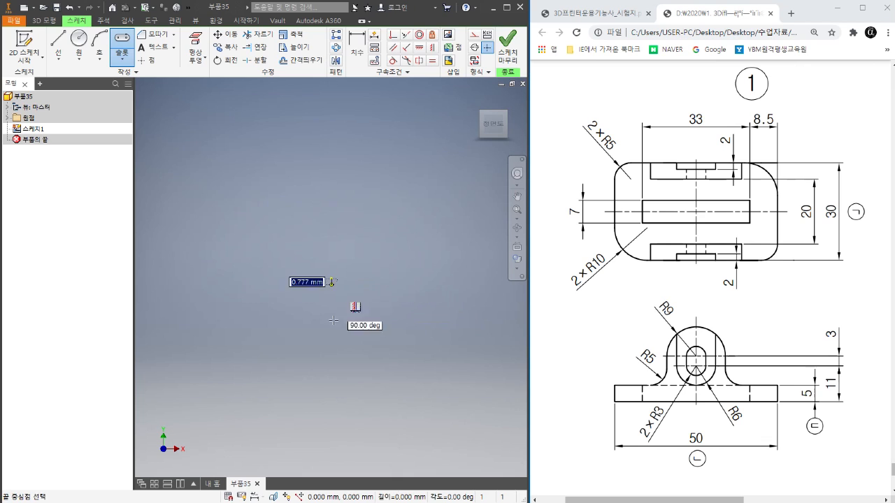
left_click(332, 398)
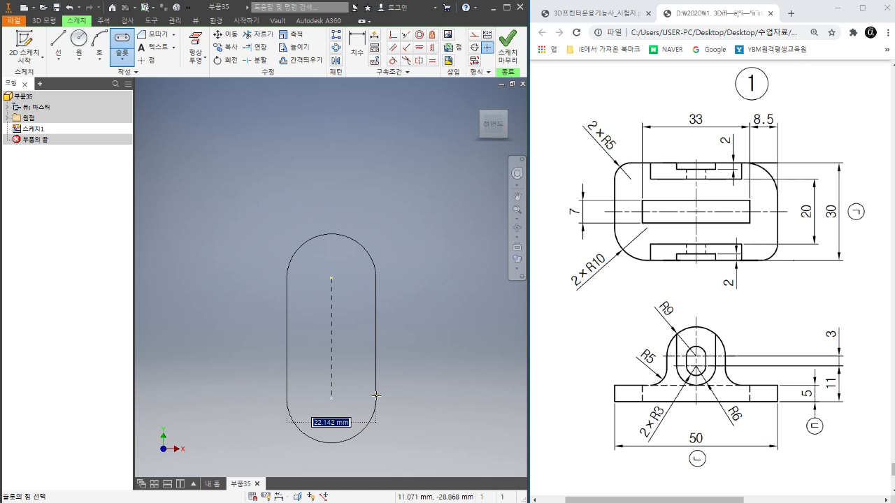
left_click(375, 396)
right_click(408, 305)
left_click(443, 302)
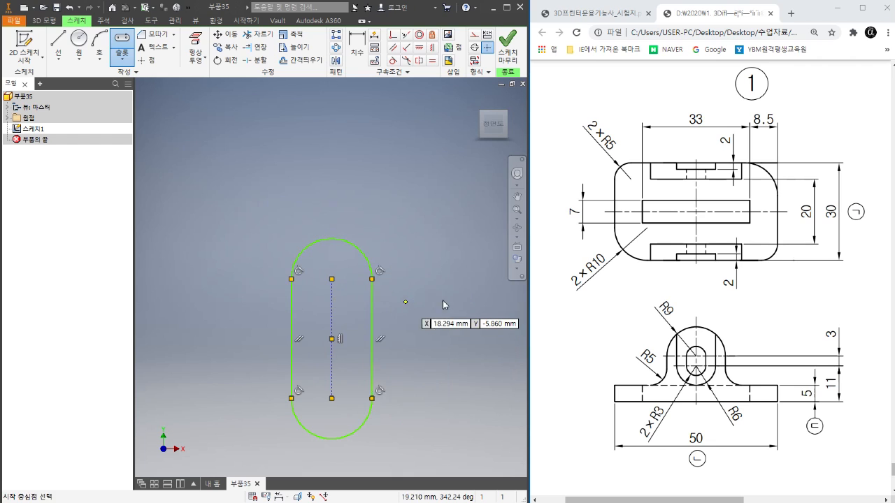
scroll(442, 287, "down", 5)
scroll(420, 264, "up", 6)
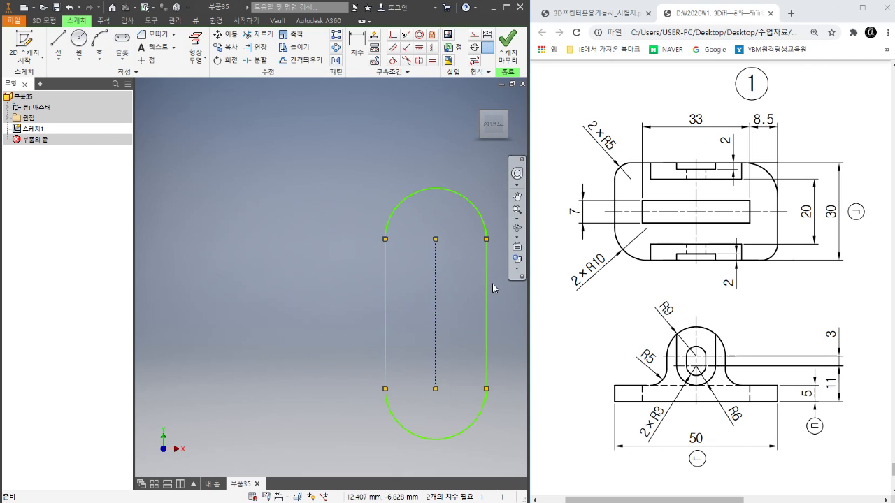
scroll(440, 328, "down", 2)
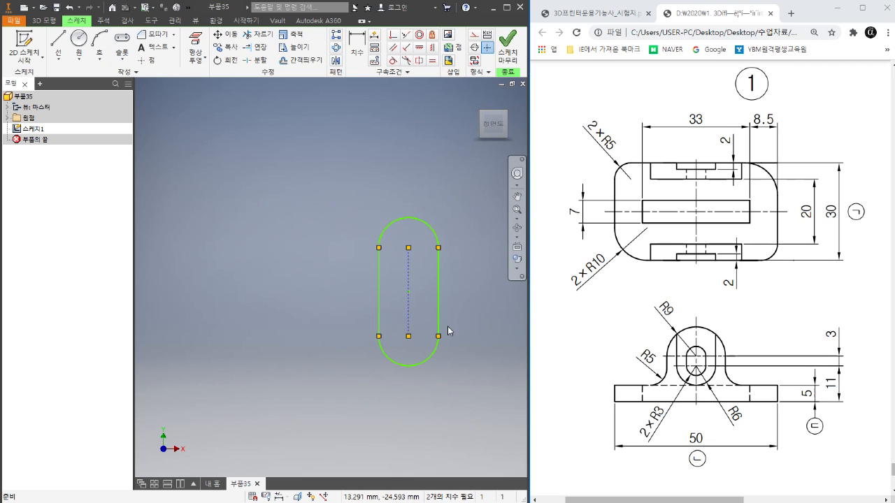
scroll(448, 339, "up", 3)
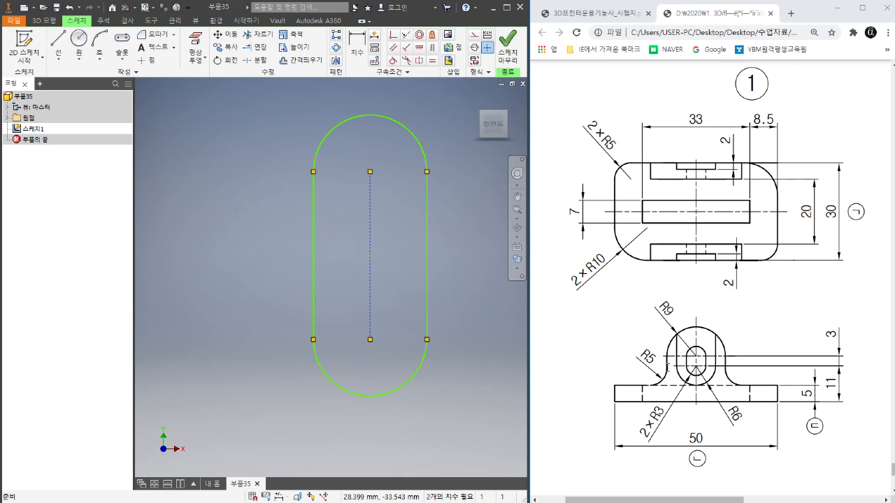
Delete the slot's lower arc and tilt the open side lines by moving the right line and its lower endpoint
left_click(386, 393)
key("Delete")
left_click(428, 294)
left_click_drag(436, 295, 425, 296)
mouse_move(423, 343)
left_mouse_down()
mouse_move(435, 331)
mouse_move(407, 349)
mouse_move(439, 326)
mouse_move(409, 344)
mouse_move(424, 338)
mouse_move(416, 337)
left_mouse_up()
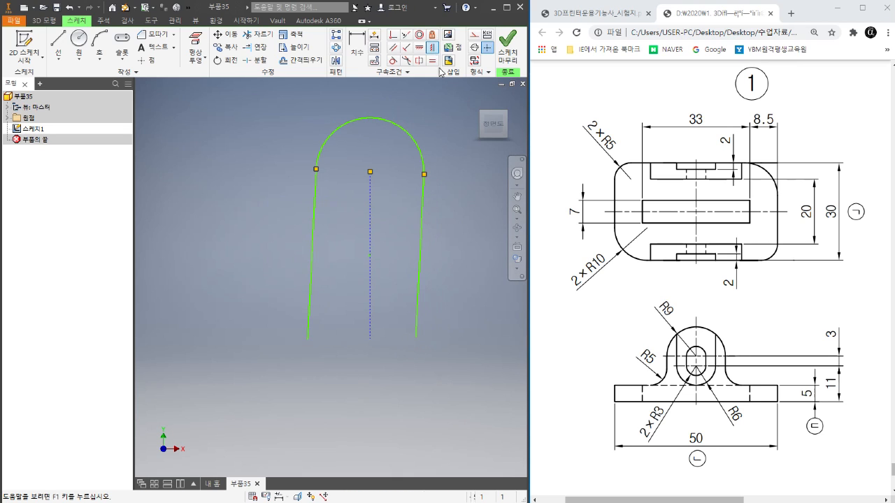
Apply a vertical constraint to the right side line of the open slot profile and finish the constraint command
left_click(423, 233)
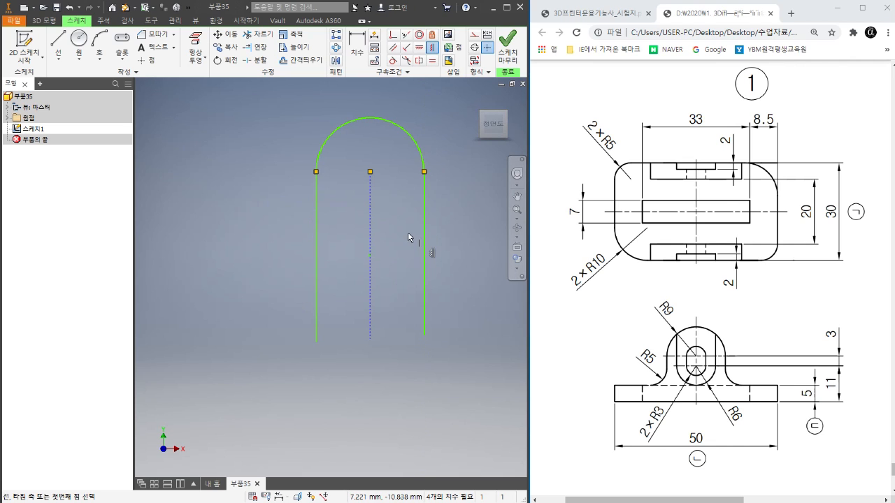
right_click(399, 234)
left_click(429, 230)
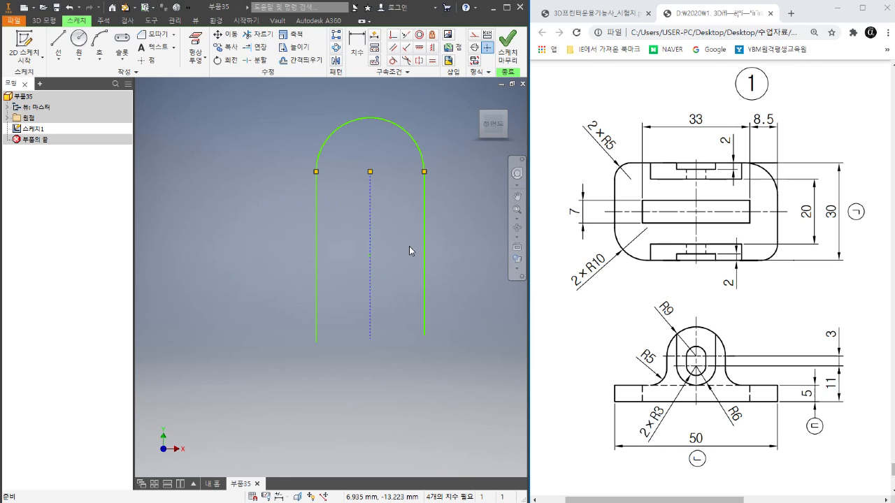
Apply an equal constraint to the lug's two side lines and shorten them by moving the right line's lower endpoint upward
scroll(418, 251, "down", 3)
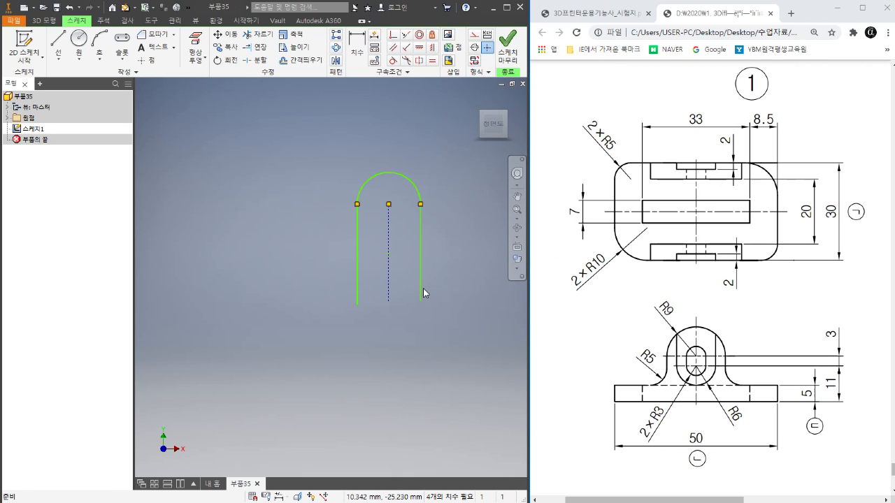
left_click(432, 62)
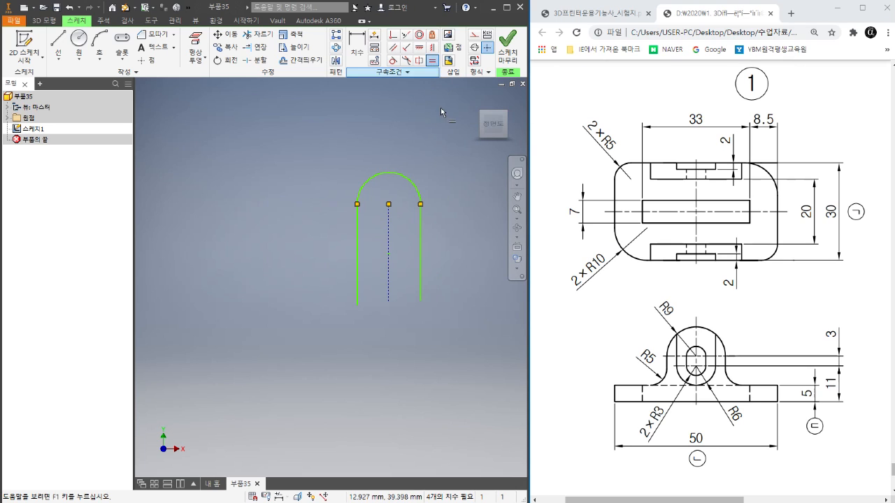
left_click(357, 277)
left_click(422, 298)
right_click(448, 269)
left_click(480, 271)
scroll(411, 271, "up", 3)
mouse_move(433, 331)
left_mouse_down()
mouse_move(435, 377)
mouse_move(436, 260)
mouse_move(441, 274)
left_mouse_up()
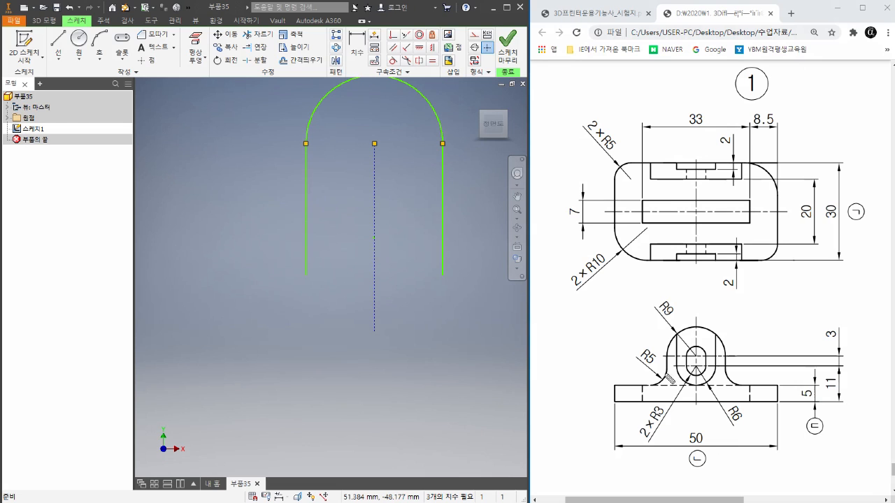
mouse_move(667, 378)
left_mouse_down()
mouse_move(659, 387)
mouse_move(614, 386)
mouse_move(673, 403)
mouse_move(777, 402)
mouse_move(779, 386)
mouse_move(729, 385)
mouse_move(727, 364)
left_mouse_up()
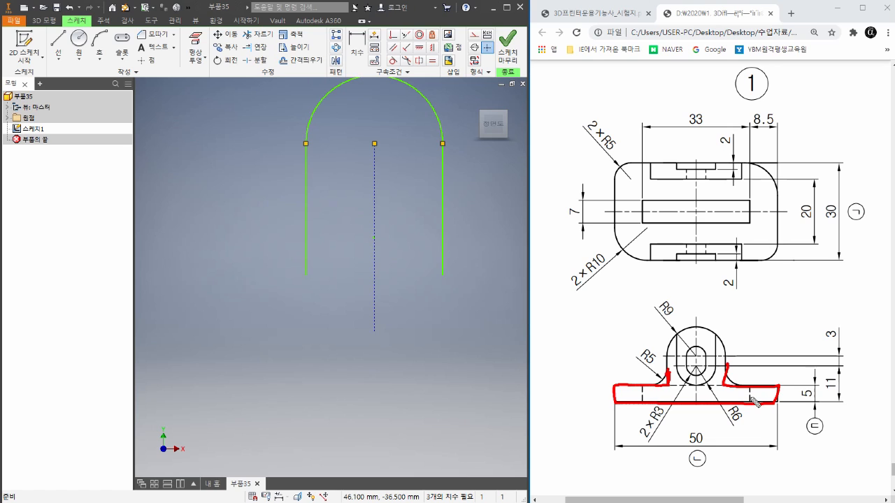
key("Escape")
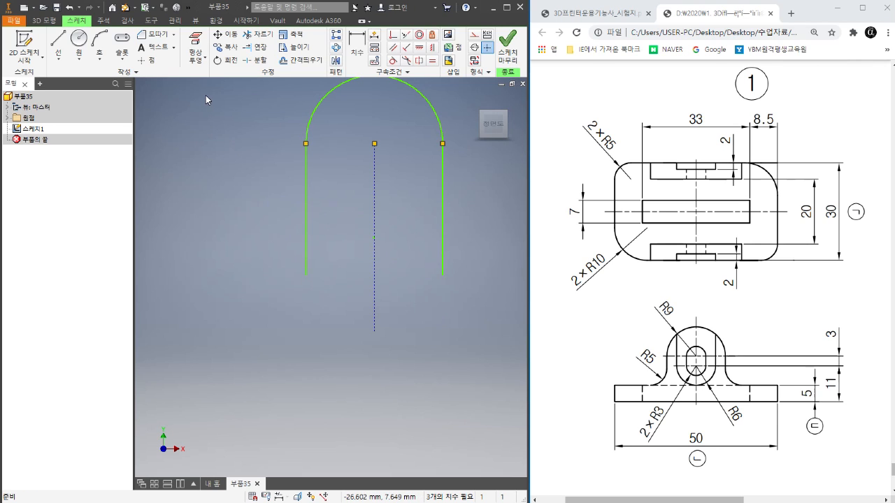
Sketch a two-point center rectangle for the base, centered on the lug's vertical centerline and covering the side lines' lower ends
left_click(122, 56)
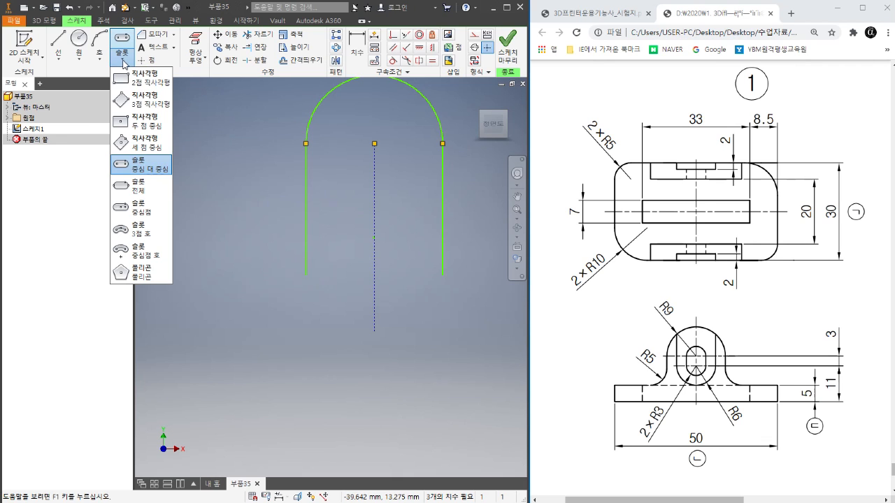
left_click(153, 127)
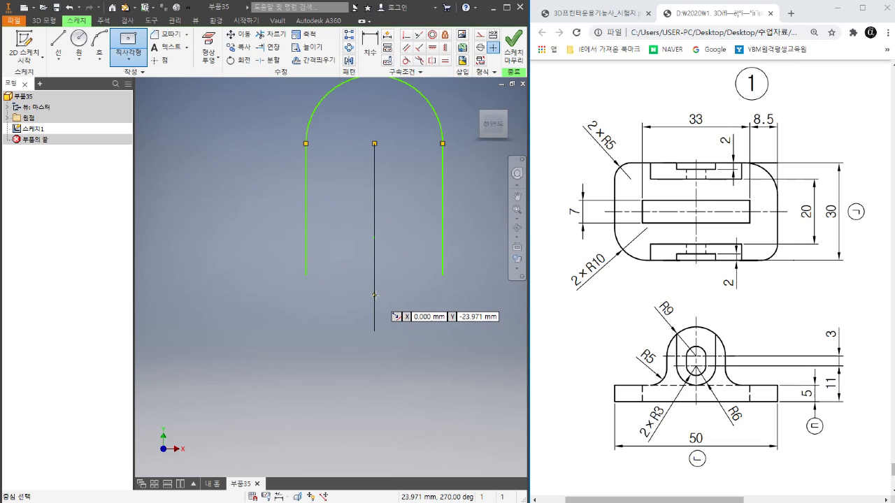
scroll(374, 295, "up", 5)
left_click(375, 294)
left_click(452, 282)
right_click(428, 262)
left_click(469, 264)
scroll(391, 292, "down", 3)
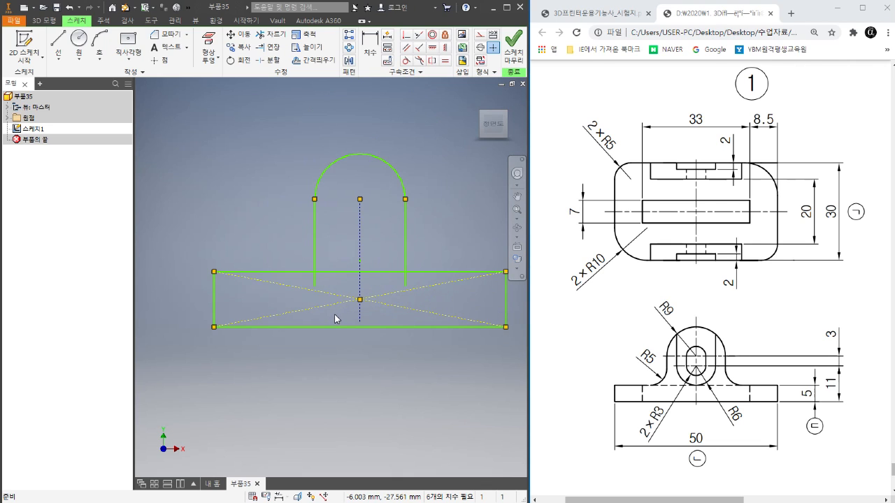
Trim the ends of both lug side lines that extend below the base rectangle's upper edge and finish the Trim command
right_click(264, 212)
left_click(310, 208)
scroll(322, 273, "down", 5)
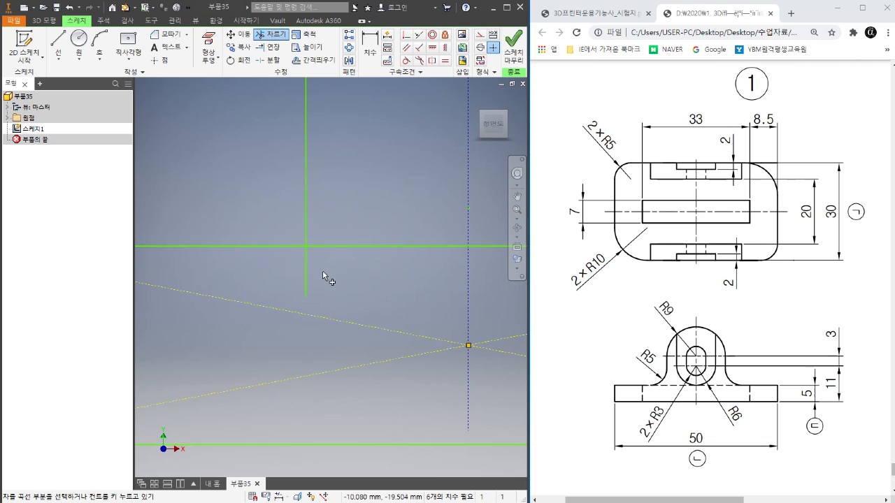
scroll(265, 272, "up", 5)
right_click(377, 240)
left_click(392, 250)
scroll(388, 254, "up", 3)
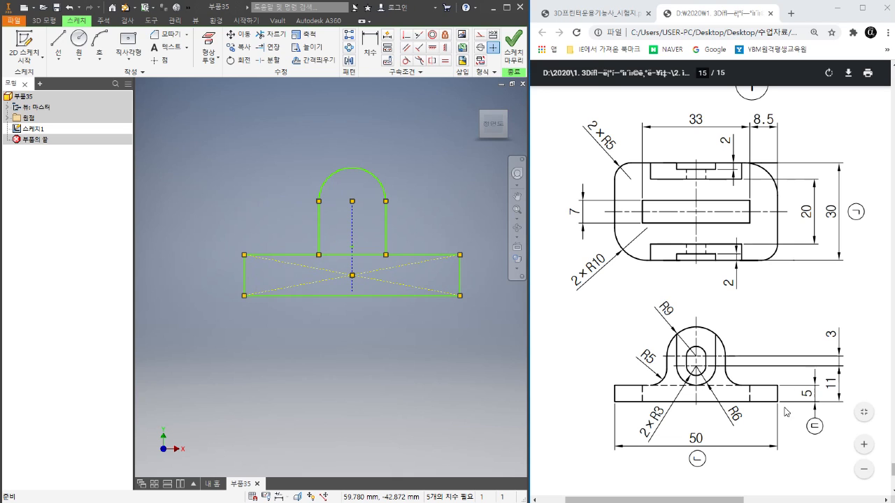
Dimension the base rectangle with a width of 50 mm and a height of 5 mm
left_click(370, 49)
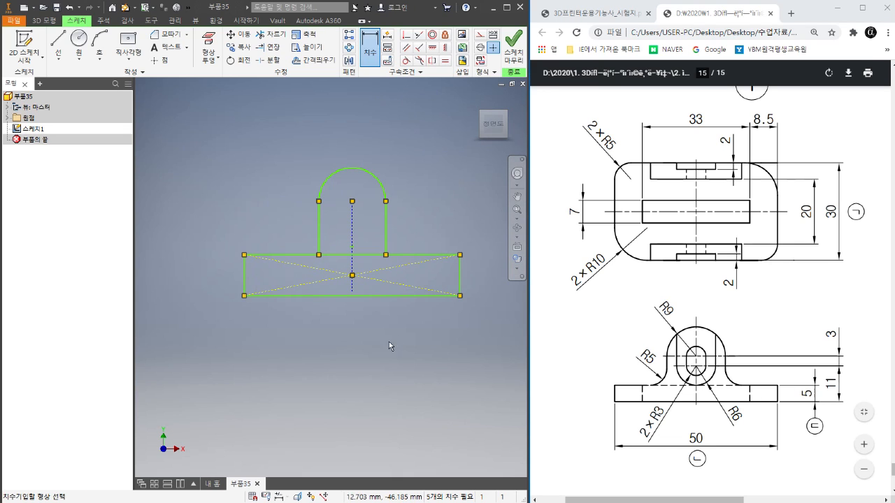
left_click(372, 296)
left_click(368, 328)
type("50")
key("Return")
left_click(430, 258)
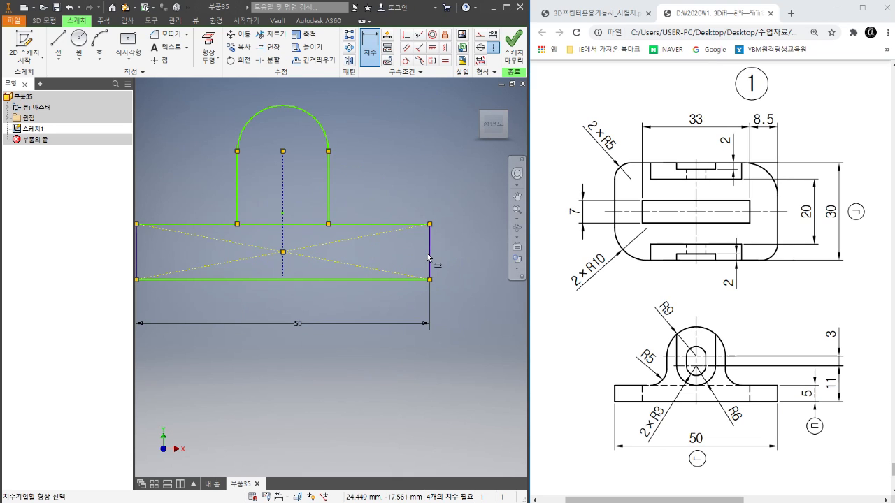
left_click(465, 262)
type("5")
key("Return")
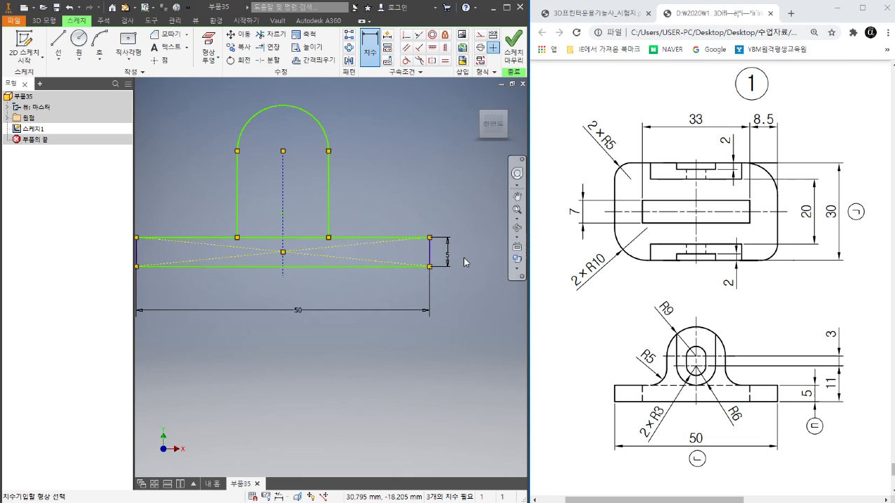
Dimension the lug's upper arc with a radius of 9 mm
scroll(463, 267, "down", 4)
scroll(395, 199, "up", 5)
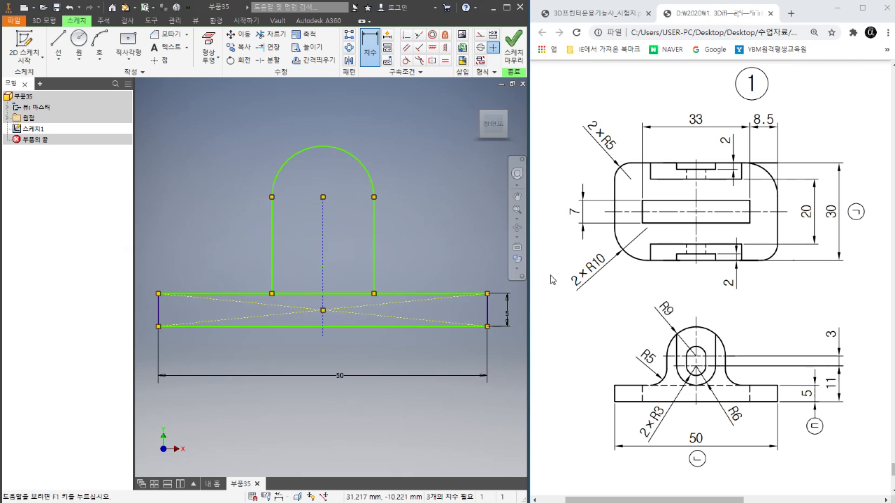
left_click(315, 148)
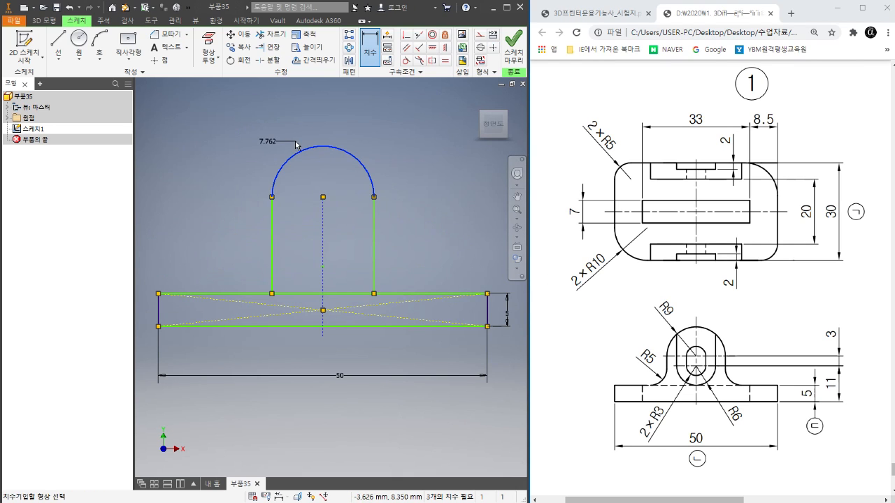
left_click(282, 136)
type("9")
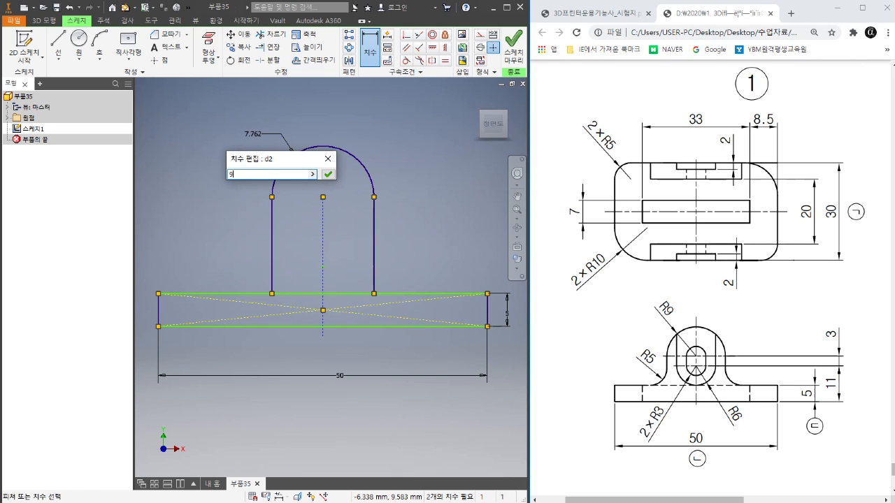
key("Return")
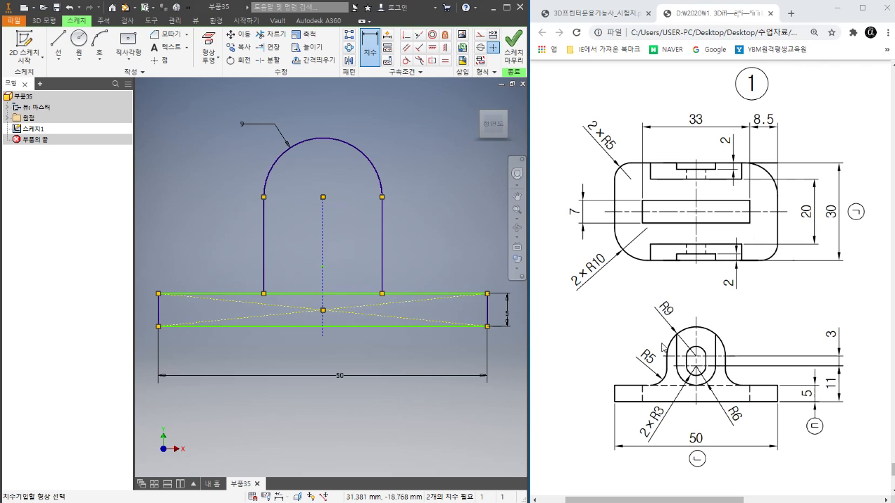
Dimension the height from the base's bottom edge to the lug arc's center as 11+3 mm and finish the Dimension command
scroll(312, 203, "up", 2)
left_click(318, 198)
left_click(364, 274)
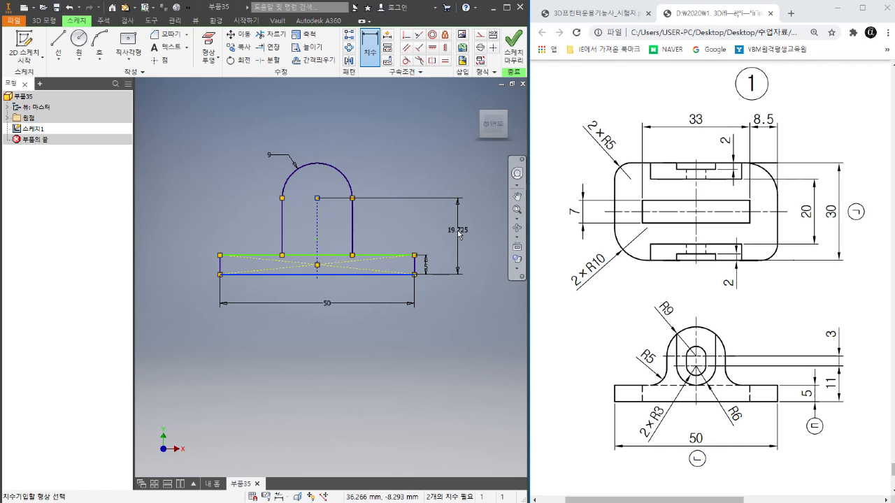
left_click(458, 234)
type("11+3")
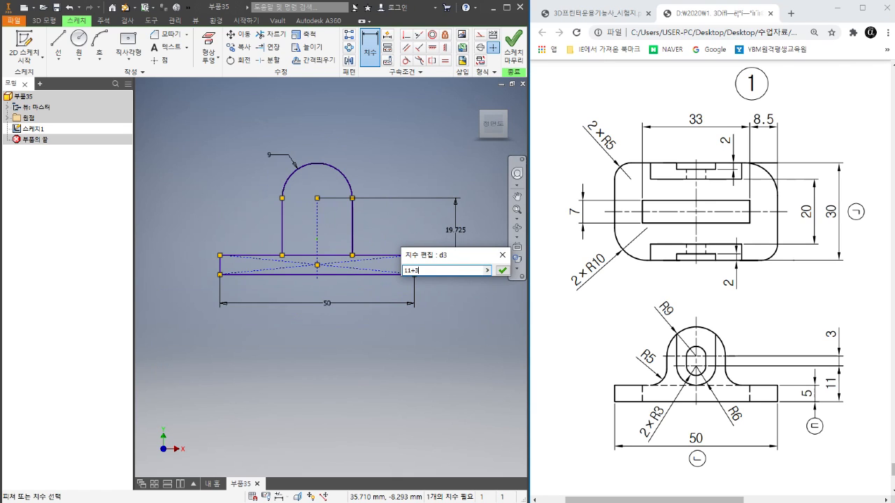
key("Return")
scroll(305, 258, "down", 2)
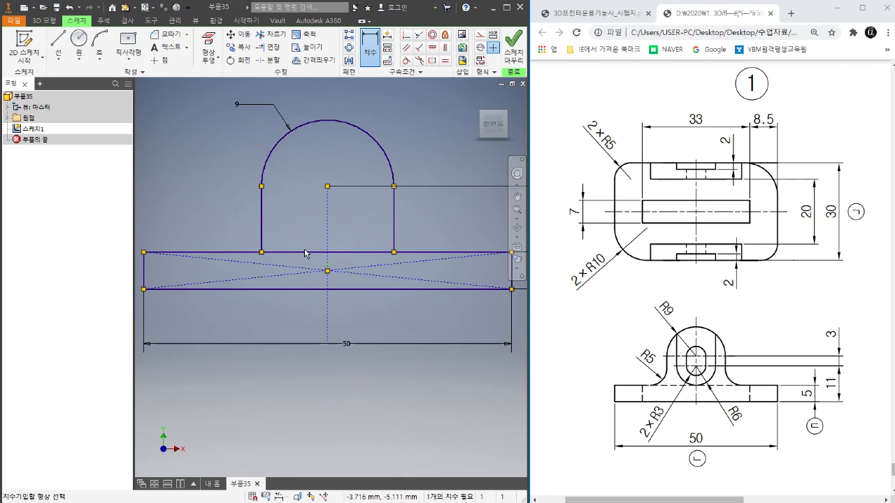
right_click(413, 218)
left_click(442, 218)
Try to trim the base rectangle's upper edge between the lug's side lines, and undo the trim
scroll(386, 274, "up", 2)
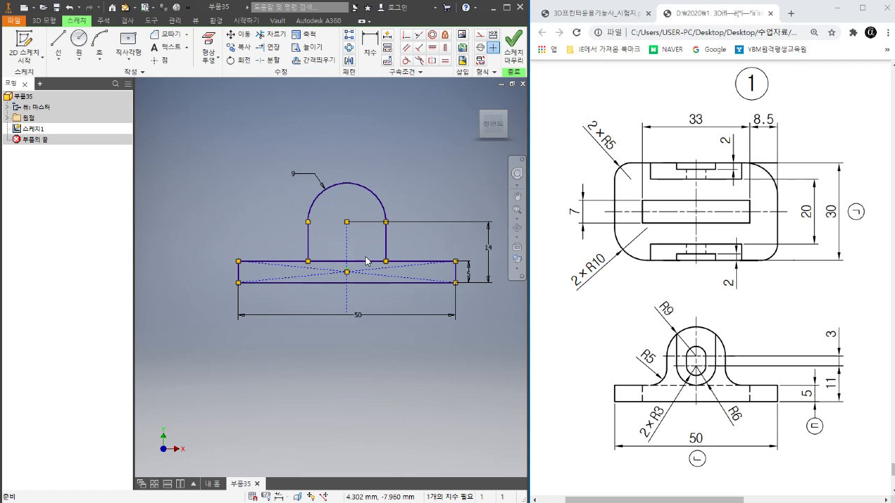
scroll(363, 262, "down", 2)
scroll(363, 262, "up", 2)
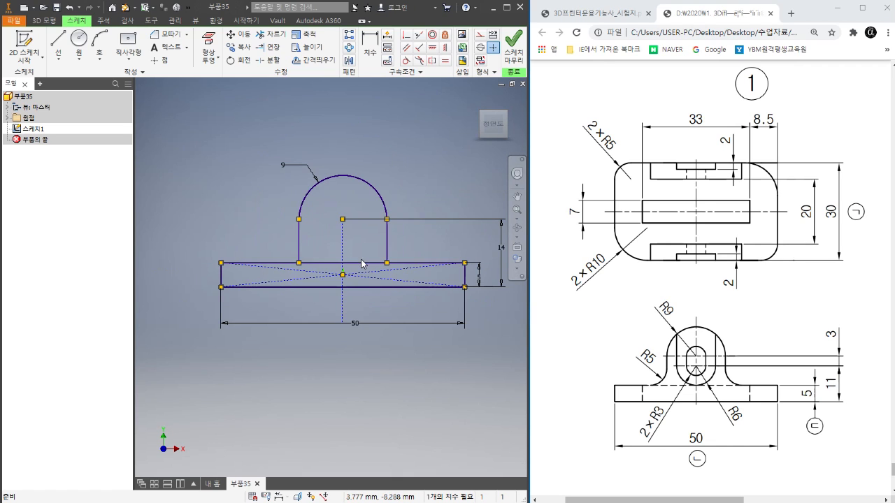
right_click(413, 238)
left_click(350, 244)
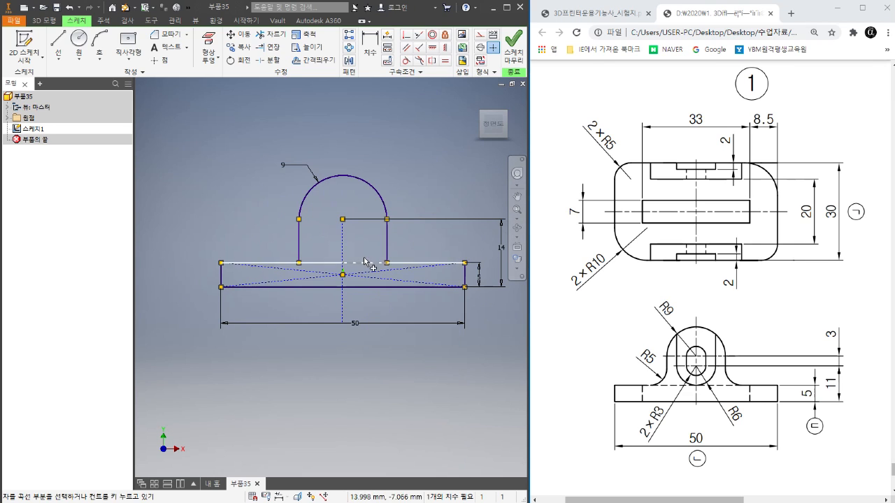
left_click(332, 265)
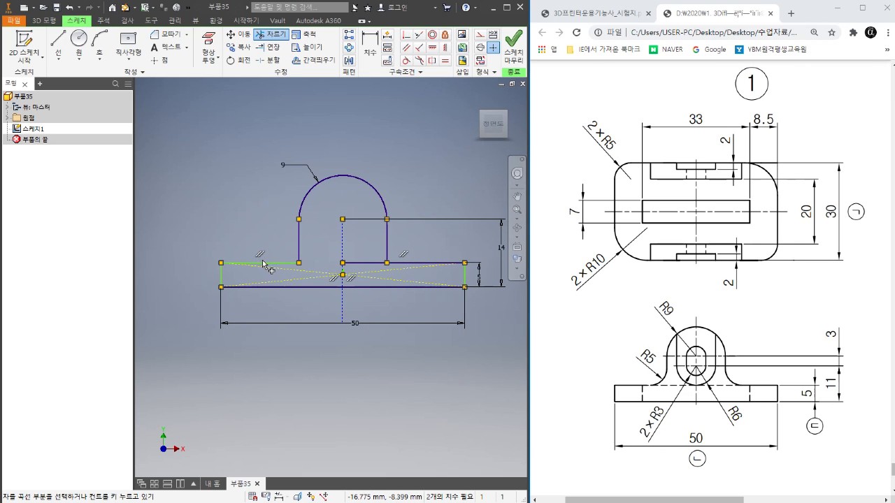
key("Escape")
key("ctrl+z")
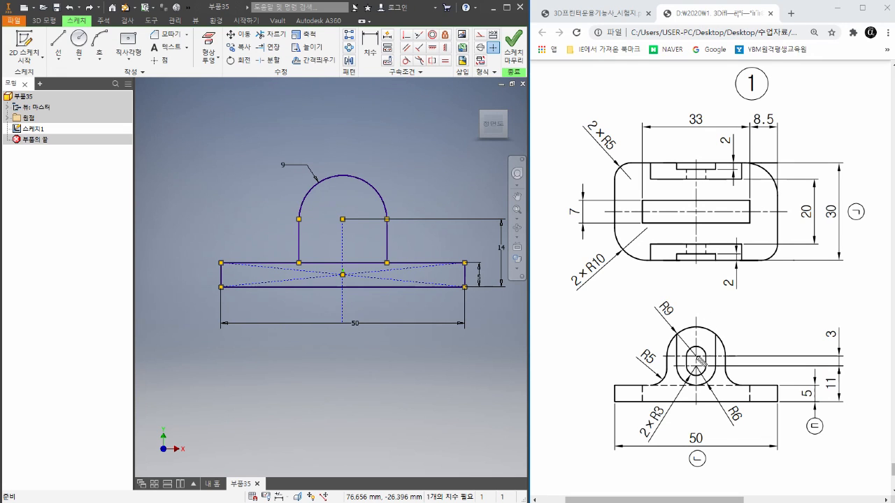
left_click(688, 357)
mouse_move(690, 363)
left_mouse_down()
mouse_move(699, 378)
mouse_move(706, 353)
mouse_move(691, 358)
left_mouse_up()
mouse_move(688, 242)
left_mouse_down()
mouse_move(686, 260)
mouse_move(705, 246)
mouse_move(705, 262)
left_mouse_up()
mouse_move(689, 161)
left_mouse_down()
mouse_move(688, 187)
mouse_move(706, 183)
left_mouse_up()
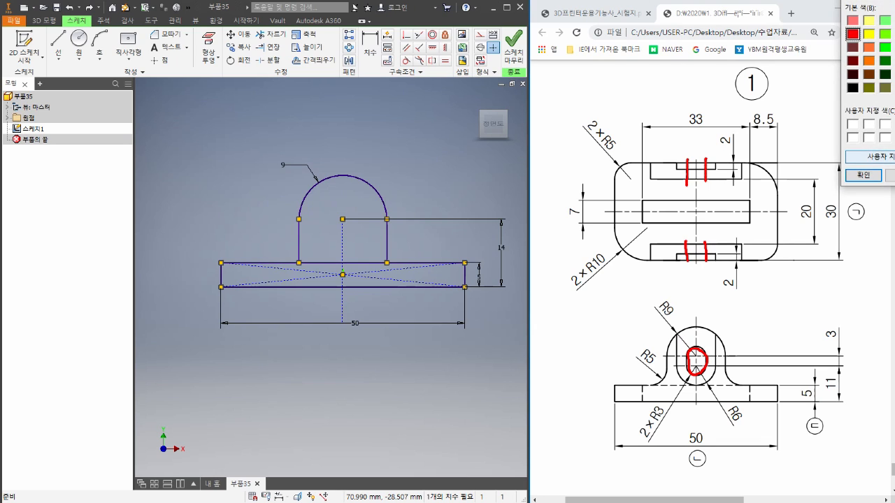
left_click(863, 174)
mouse_move(678, 337)
left_mouse_down()
mouse_move(681, 380)
mouse_move(713, 380)
mouse_move(710, 330)
mouse_move(681, 338)
left_mouse_up()
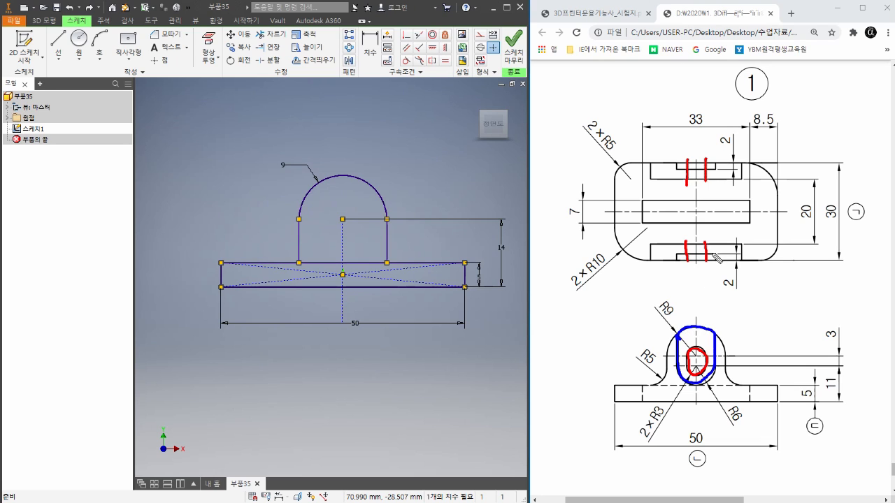
left_click_drag(739, 282, 726, 285)
left_click_drag(711, 254, 716, 258)
left_click_drag(715, 162, 712, 167)
key("Escape")
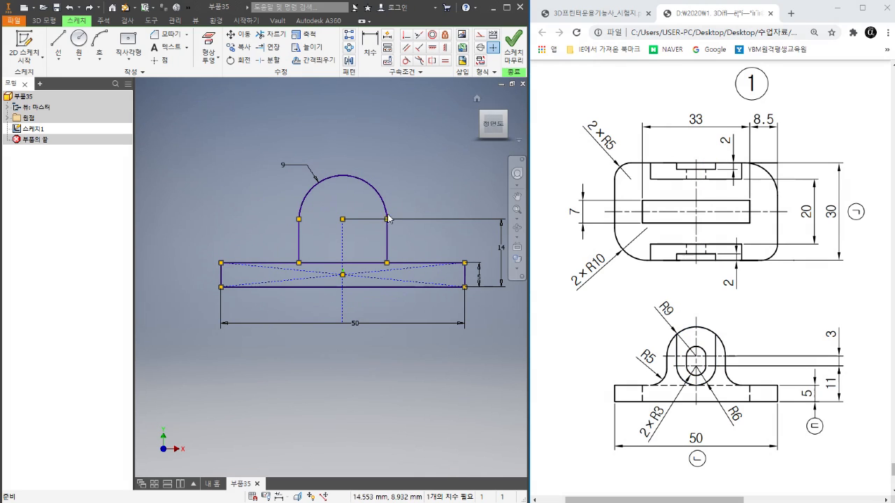
scroll(388, 219, "up", 3)
scroll(336, 235, "down", 2)
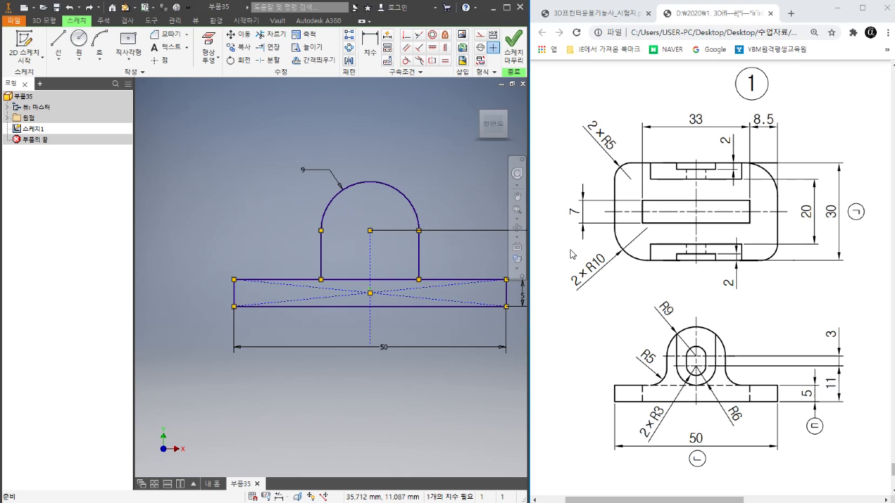
Sketch a center-to-center slot from the lug arc's center straight down, with 3 mm between centers and a 6 mm width
left_click(133, 63)
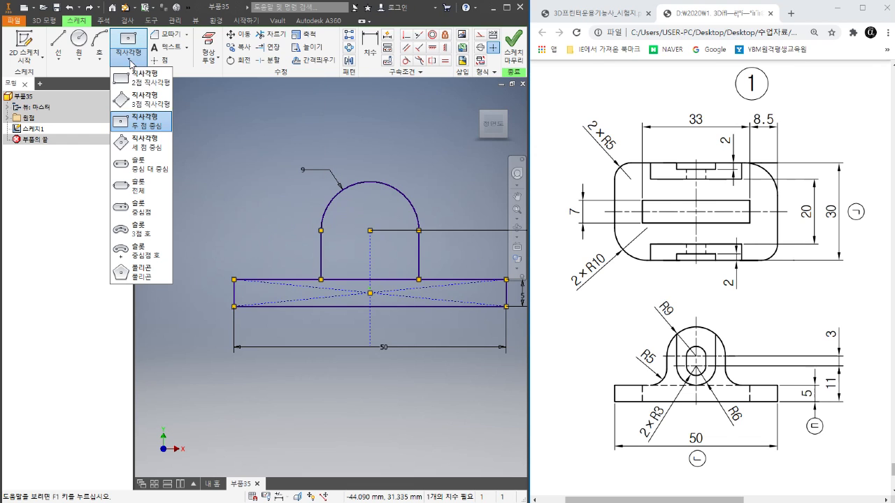
left_click(139, 166)
scroll(371, 265, "up", 3)
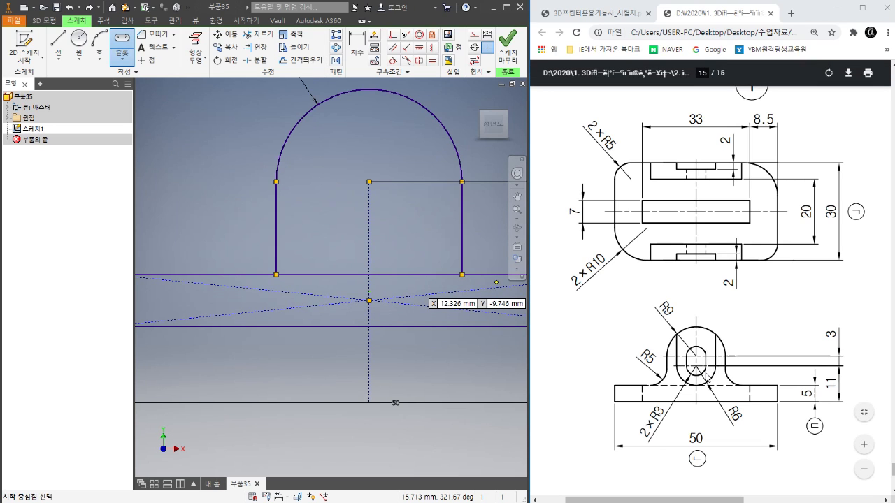
left_click(369, 182)
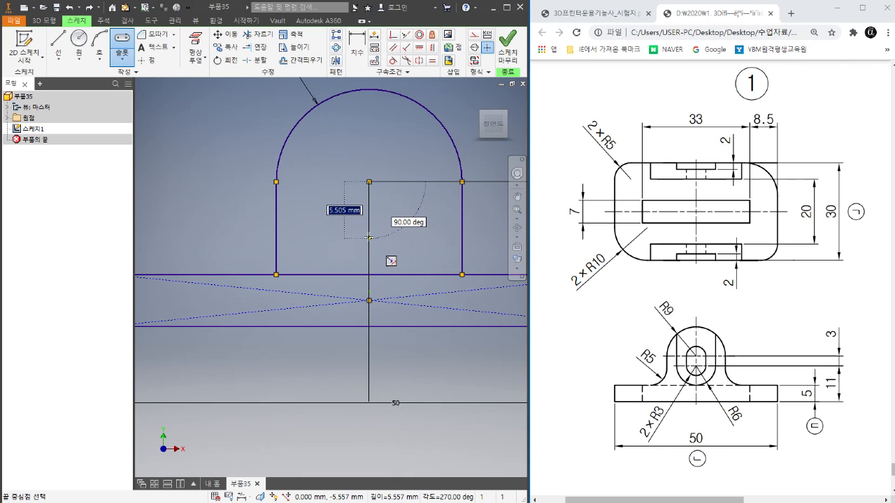
type("3")
key("Return")
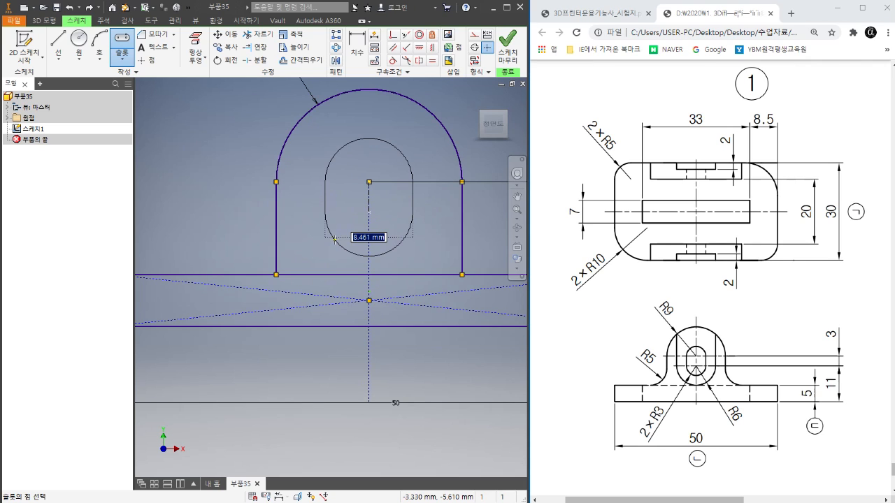
type("6")
key("Return")
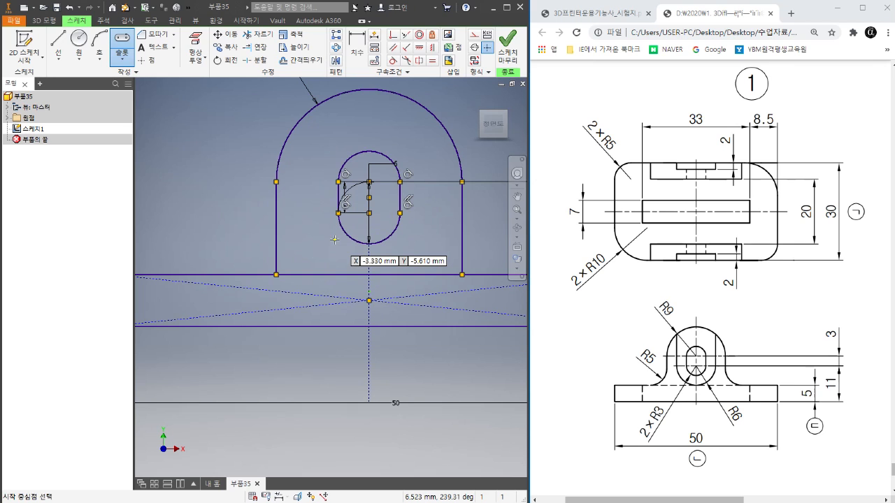
right_click(308, 242)
left_click(350, 244)
scroll(394, 174, "down", 3)
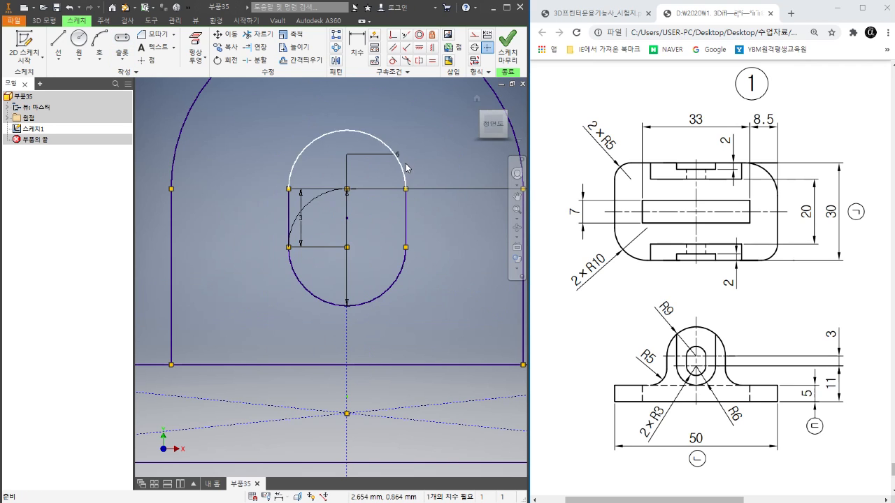
Reposition the slot's 6 mm width dimension clear of the upper arc
mouse_move(397, 155)
left_mouse_down()
mouse_move(414, 167)
mouse_move(425, 221)
mouse_move(468, 239)
mouse_move(444, 304)
mouse_move(450, 213)
left_mouse_up()
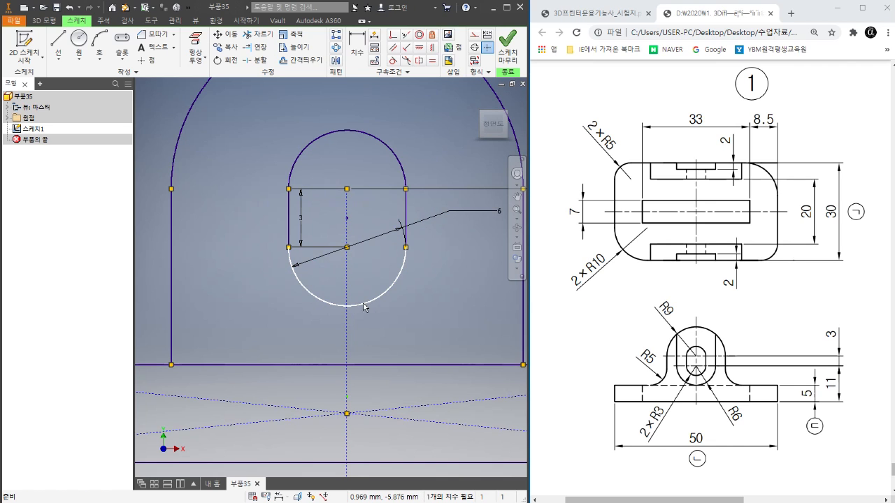
scroll(363, 306, "down", 3)
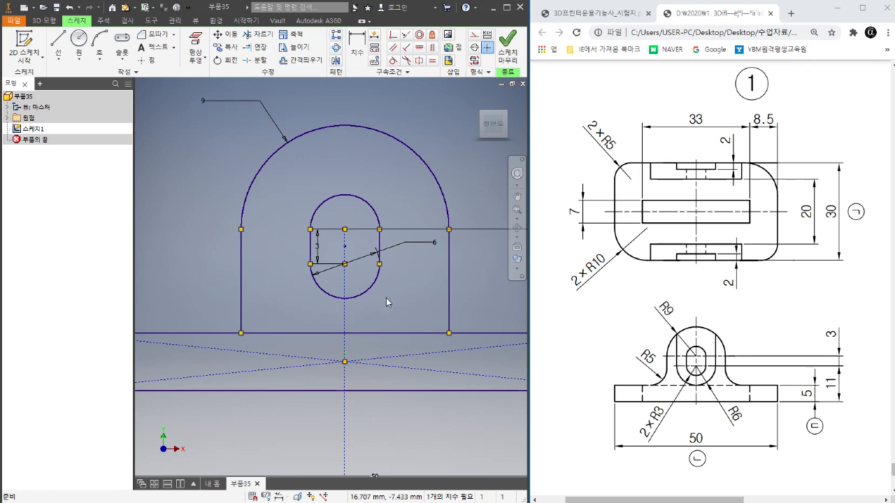
scroll(333, 215, "down", 6)
scroll(393, 238, "up", 1)
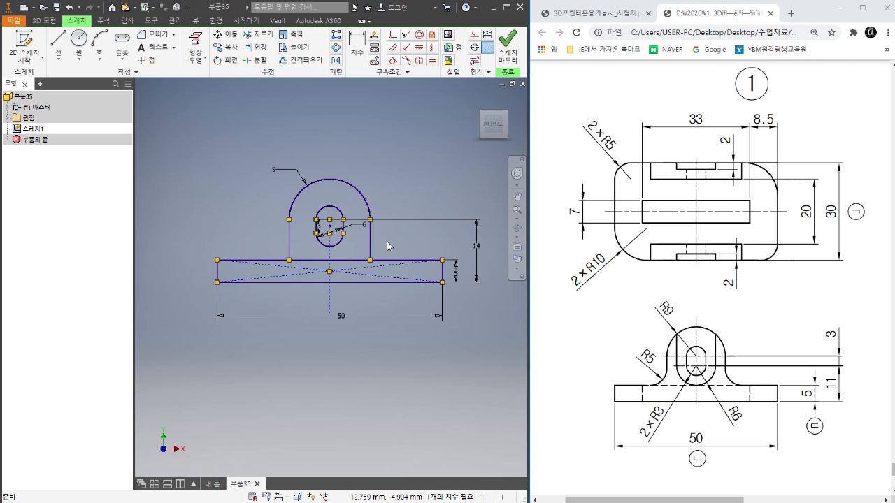
Extrude the base and lug profiles symmetrically by 30 mm, leaving the slot open
key("e")
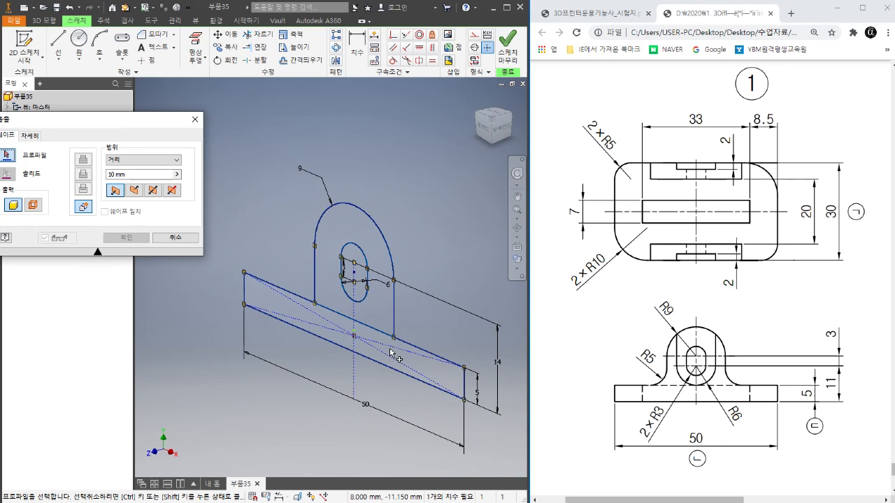
left_click(392, 354)
left_click(383, 313)
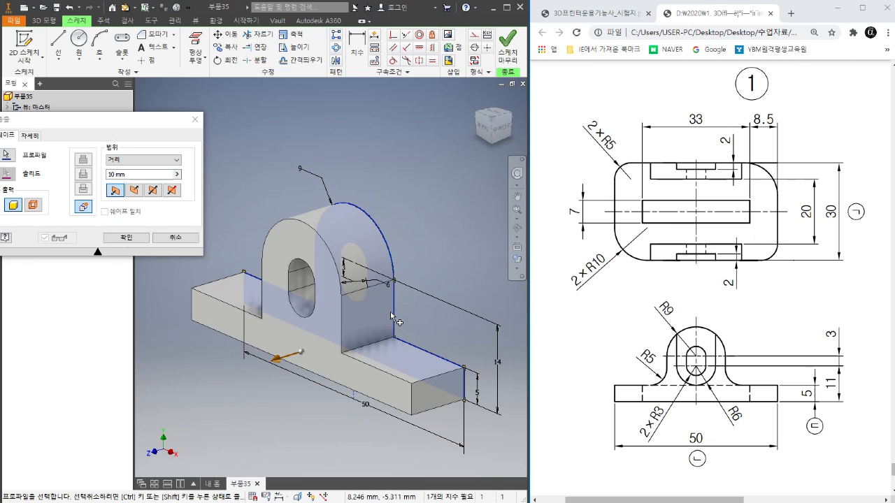
left_click(155, 193)
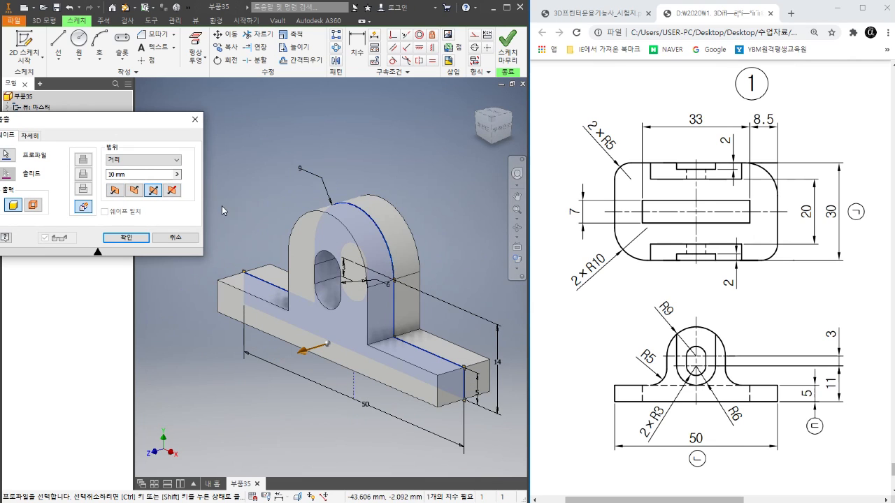
type("30")
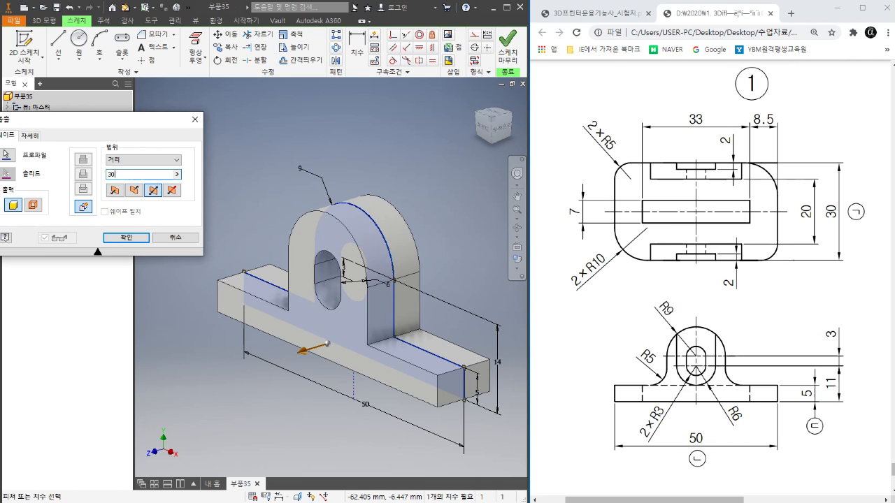
left_click(120, 241)
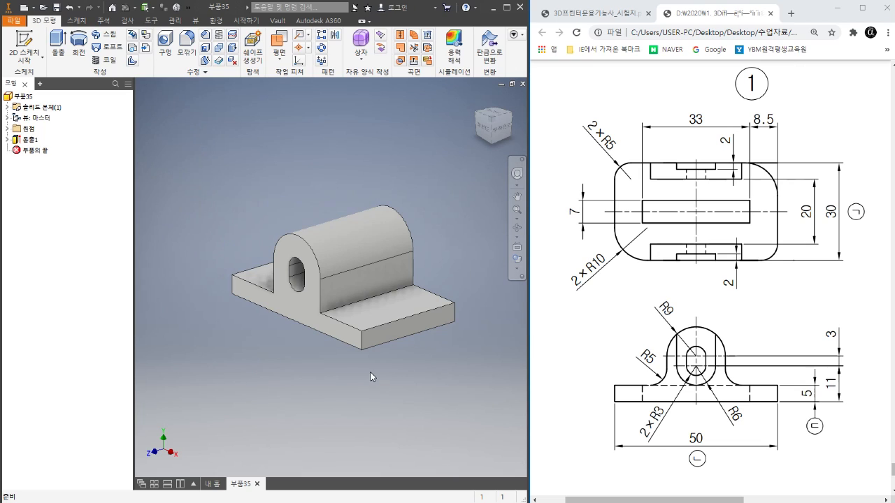
Fillet the two edges where the lug meets the base's upper face with a 5 mm radius
left_click(343, 310)
key("f")
type("5")
left_click(478, 117)
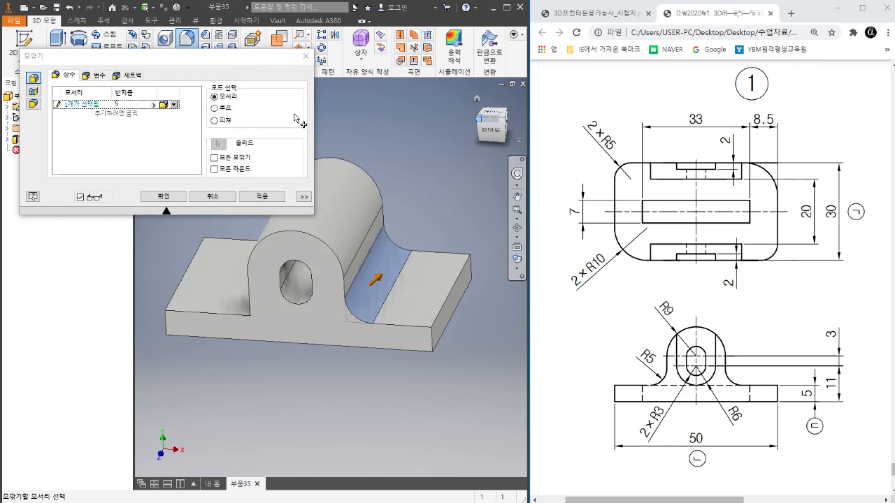
scroll(218, 251, "up", 5)
left_click(251, 426)
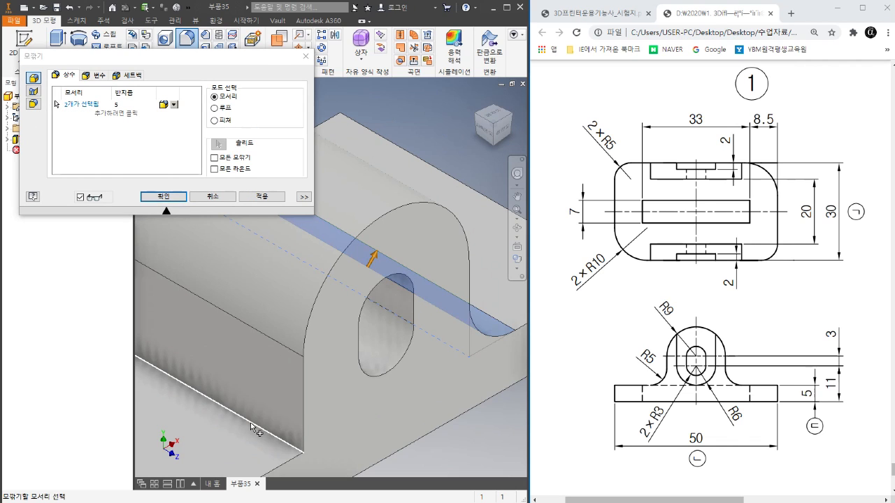
scroll(253, 428, "down", 5)
left_click(165, 196)
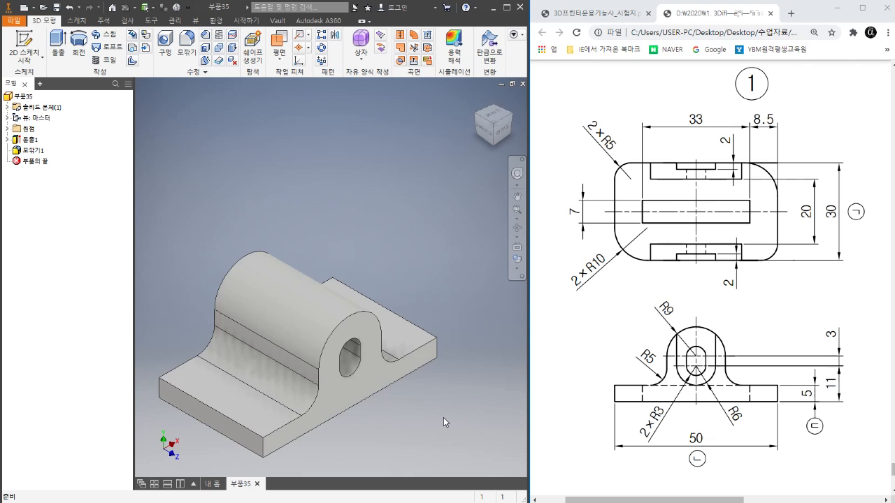
Start a new sketch on the narrow end face of the base
key("F6")
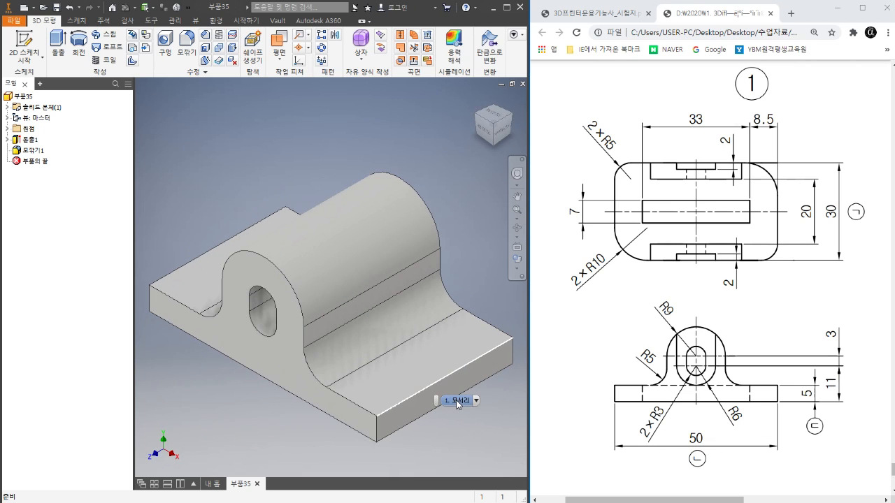
scroll(399, 251, "up", 3)
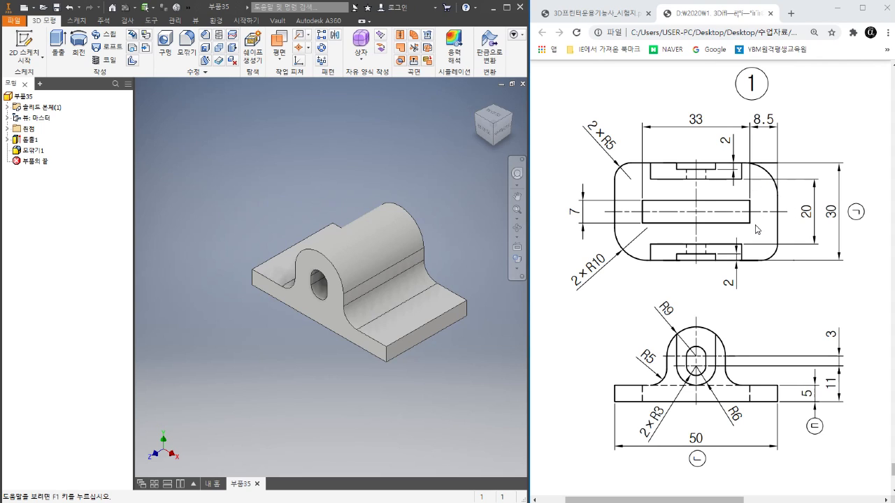
right_click(434, 330)
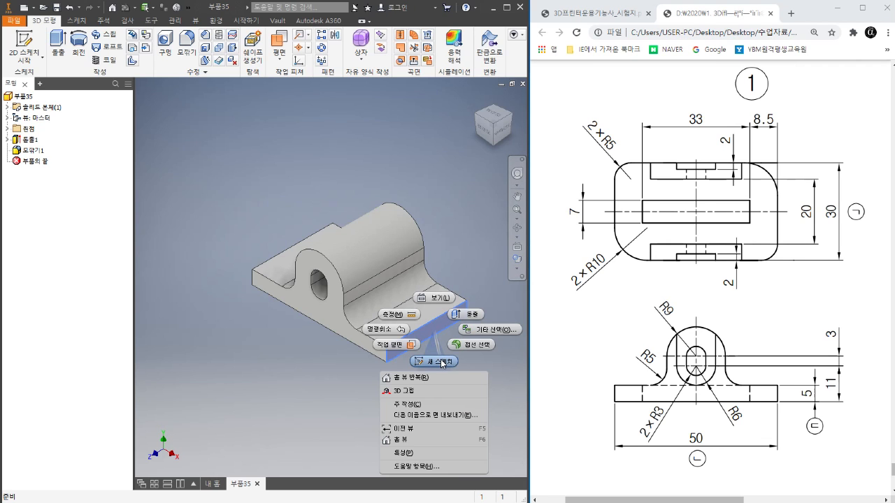
left_click(440, 359)
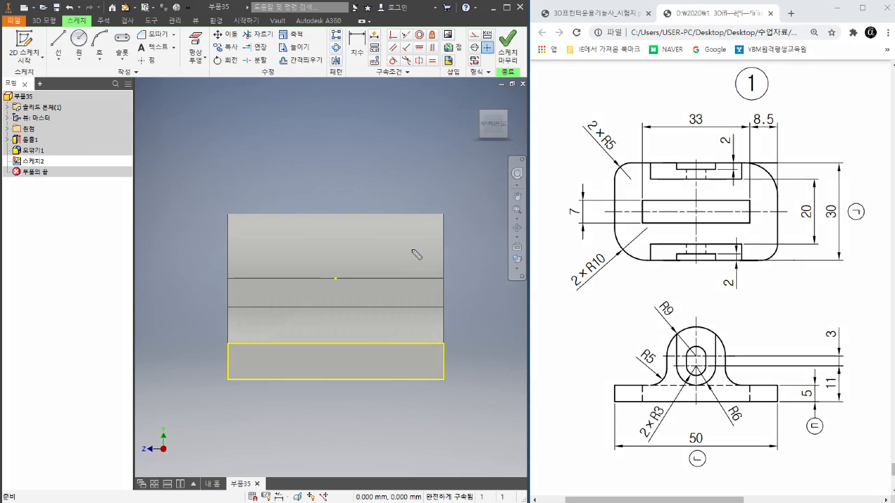
mouse_move(274, 214)
left_mouse_down()
mouse_move(276, 334)
mouse_move(395, 351)
mouse_move(402, 237)
mouse_move(347, 215)
mouse_move(252, 219)
left_mouse_up()
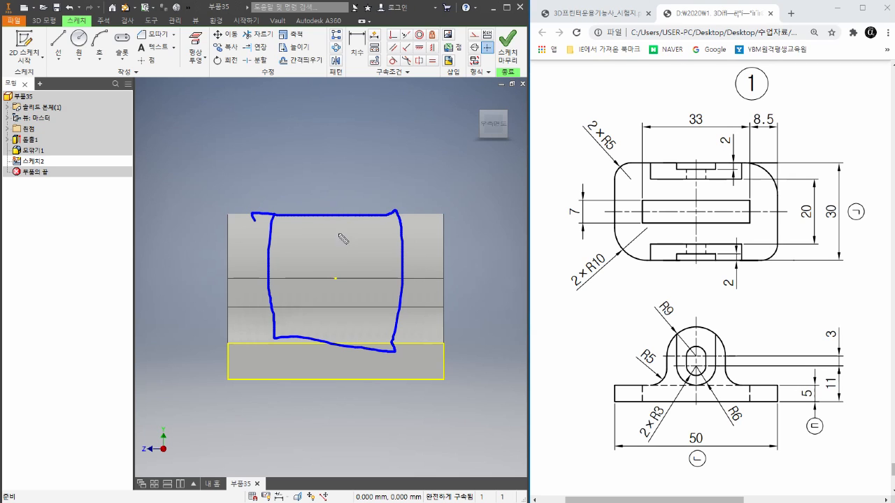
left_click_drag(278, 174, 388, 174)
left_click_drag(275, 118, 461, 127)
left_click_drag(278, 82, 344, 83)
left_click_drag(278, 91, 280, 293)
left_click_drag(381, 85, 404, 281)
mouse_move(275, 247)
left_mouse_down()
mouse_move(270, 336)
mouse_move(374, 340)
left_mouse_up()
left_click_drag(405, 225, 408, 316)
left_click_drag(281, 266, 282, 294)
mouse_move(275, 216)
left_mouse_down()
mouse_move(274, 238)
mouse_move(418, 330)
mouse_move(410, 225)
left_mouse_up()
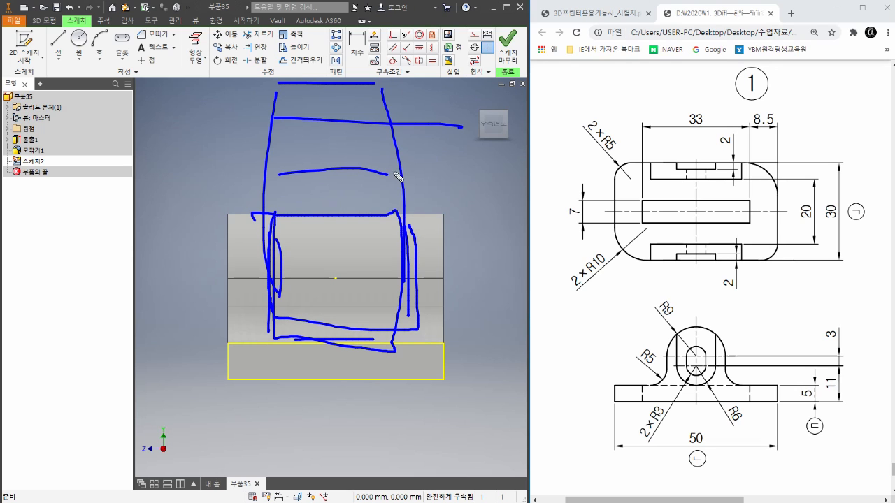
key("Escape")
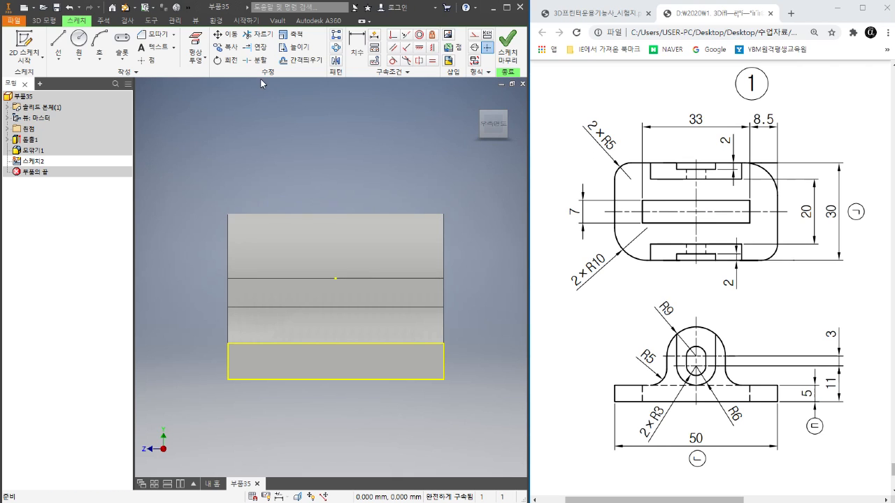
Sketch a center rectangle about 14 mm wide and 36 mm high from the lug's top-edge midpoint down to the base's upper face
left_click(127, 62)
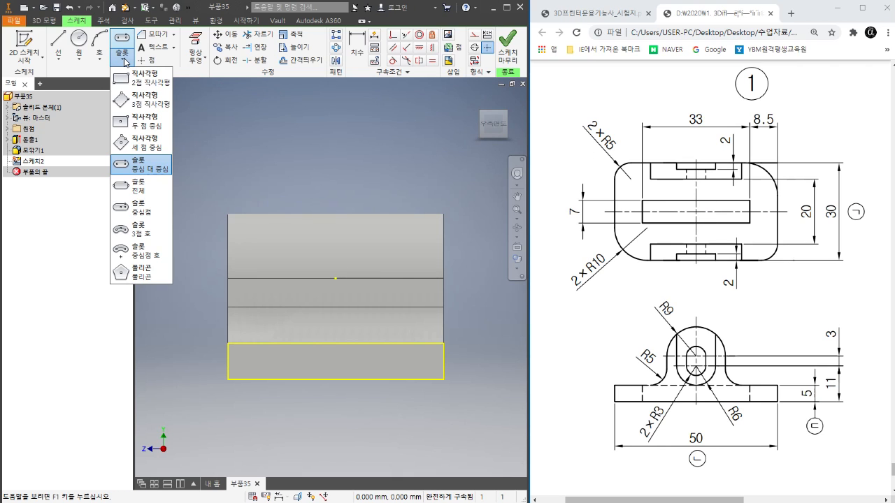
left_click(152, 123)
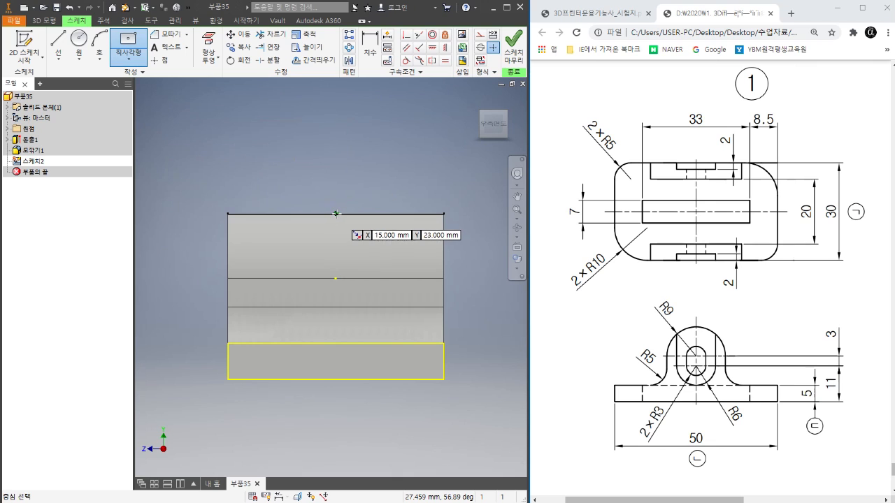
left_click(335, 215)
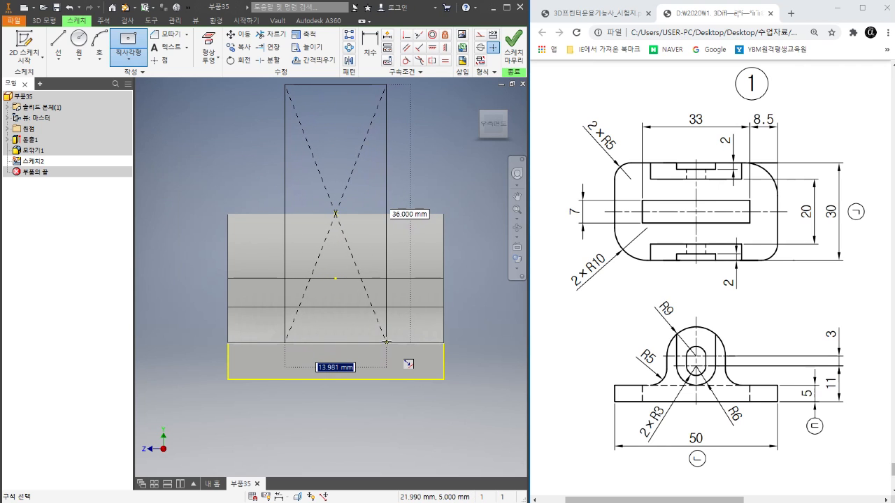
left_click(385, 344)
scroll(385, 341, "down", 2)
right_click(417, 227)
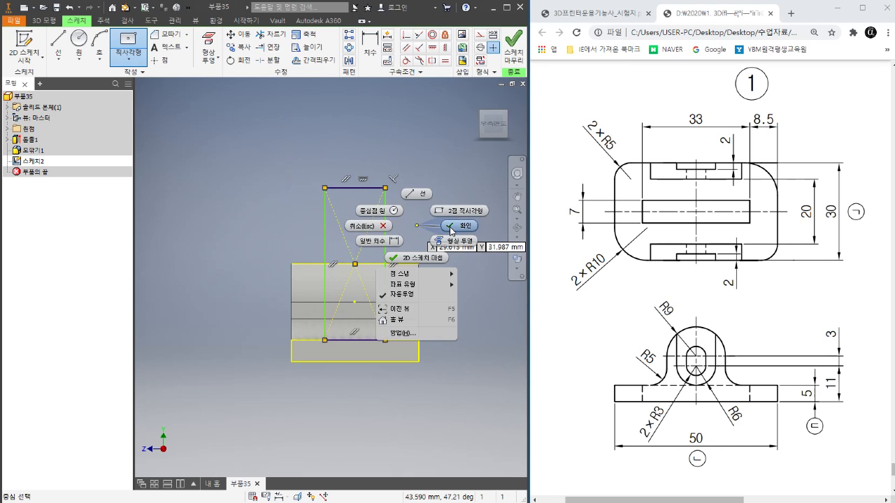
left_click(450, 228)
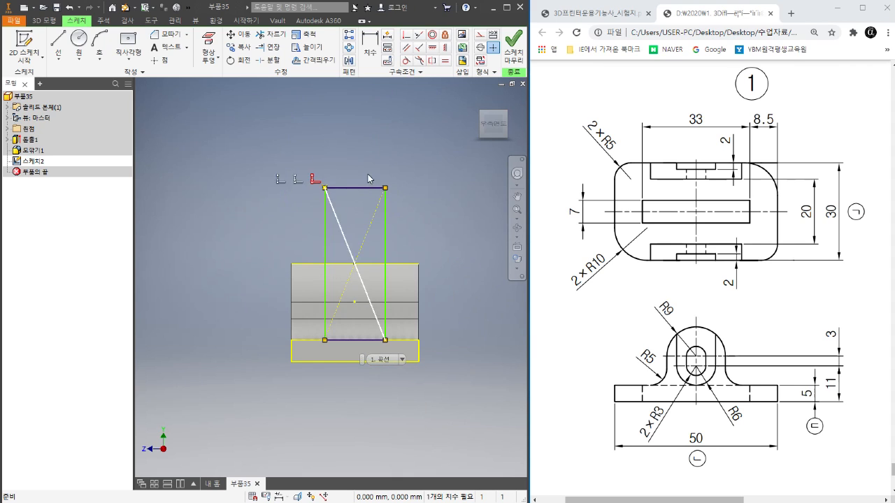
Dimension the rectangle's width as 20 mm
left_click(371, 44)
left_click(360, 188)
left_click(367, 169)
type("20")
key("Return")
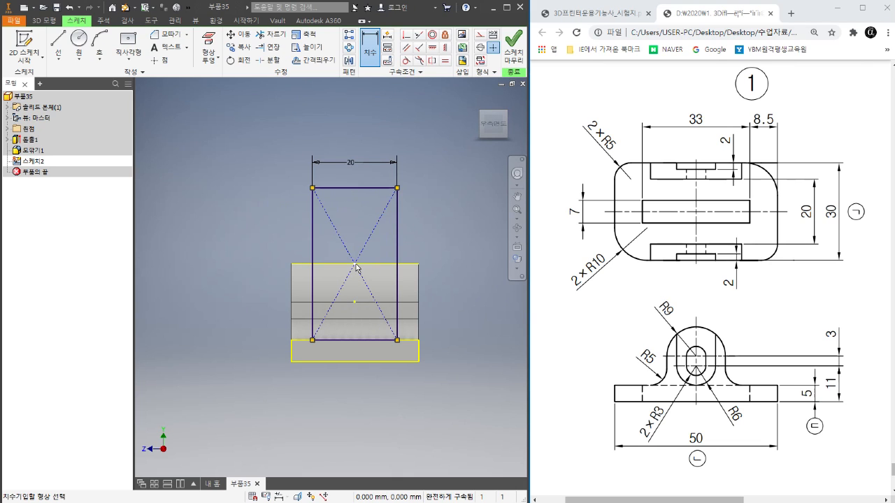
Check the distance between the rectangle's side line and the body's outer edge with a trial dimension, without keeping it
left_click(402, 264)
scroll(345, 231, "up", 5)
scroll(357, 244, "down", 4)
left_click(435, 287)
left_click(410, 258)
scroll(424, 237, "up", 5)
scroll(421, 239, "down", 4)
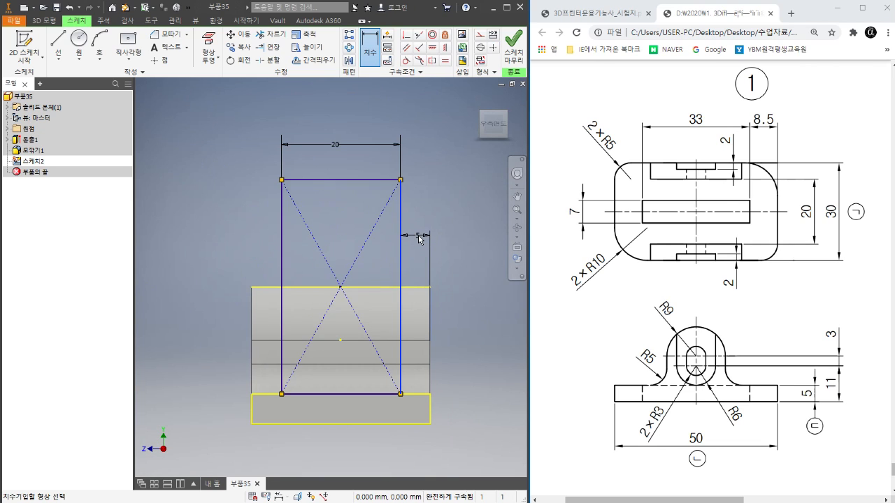
key("Escape")
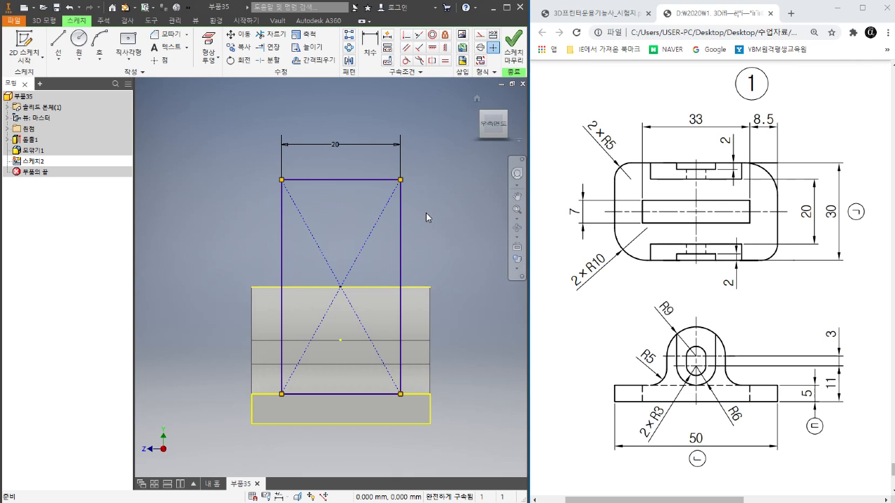
Cut-extrude the rectangle about 63 mm through the whole body to split the lug into two
key("e")
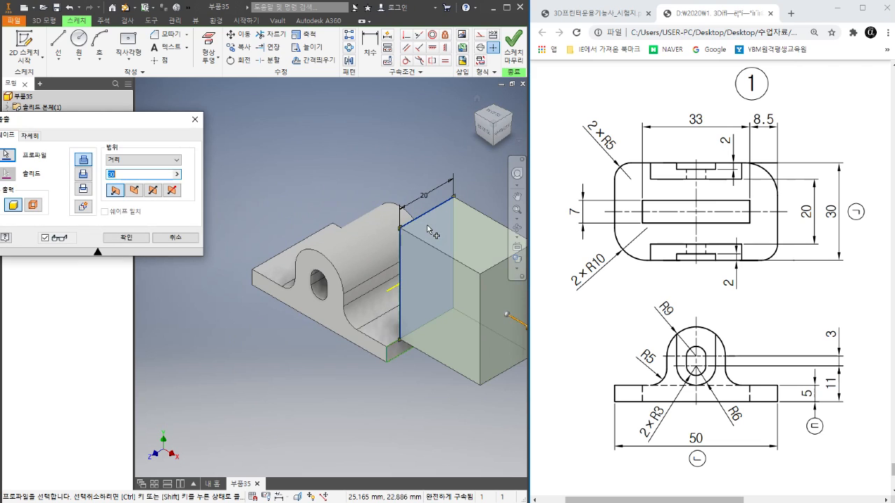
left_click(83, 174)
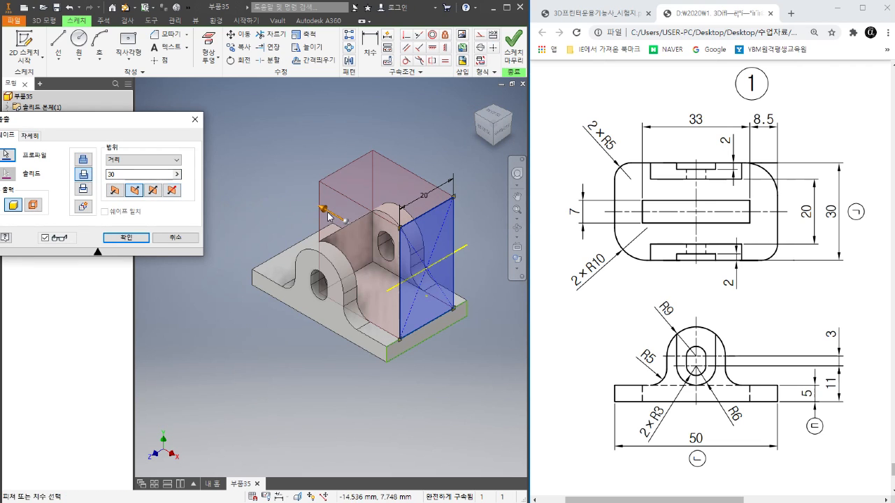
left_click_drag(292, 197, 230, 150)
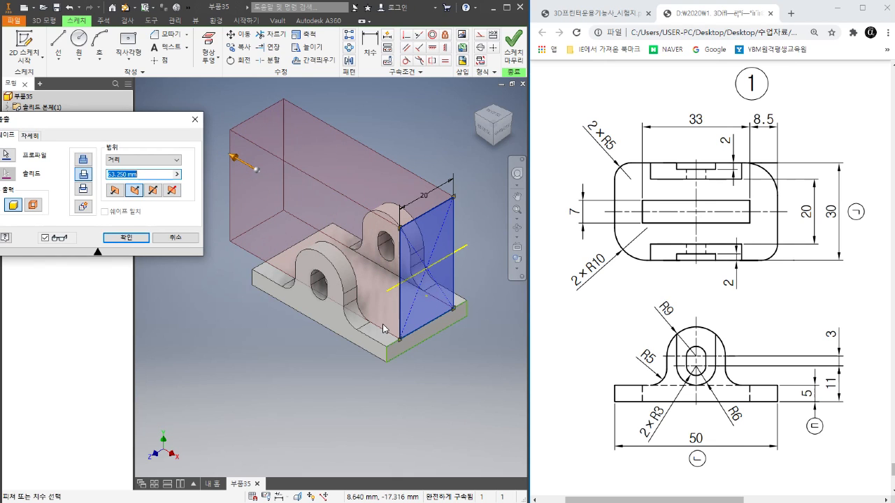
left_click(125, 237)
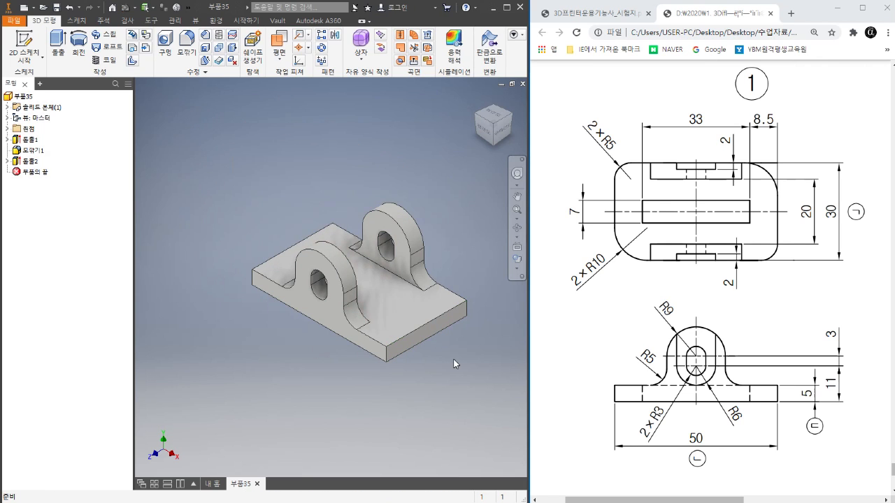
Examine part 1's dimensioned views and isometric views in the exam drawing for the remaining features
scroll(456, 364, "up", 3)
scroll(764, 320, "down", 3)
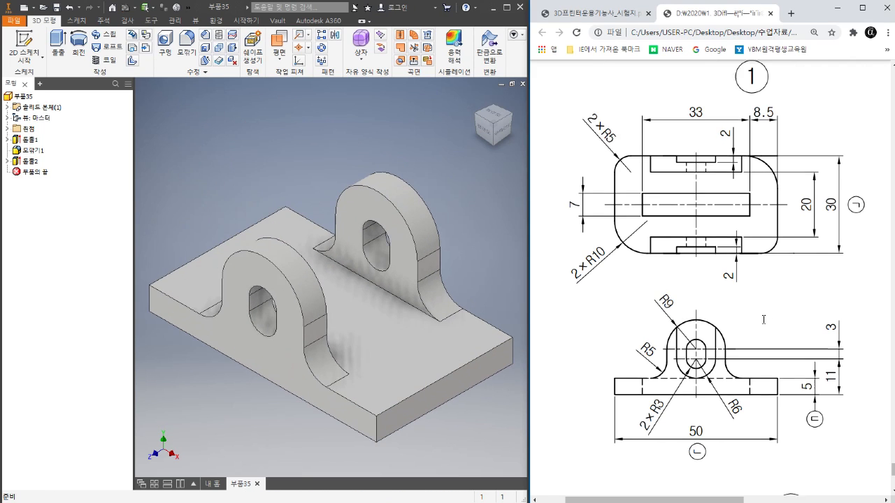
scroll(764, 320, "down", 3)
scroll(760, 328, "up", 8)
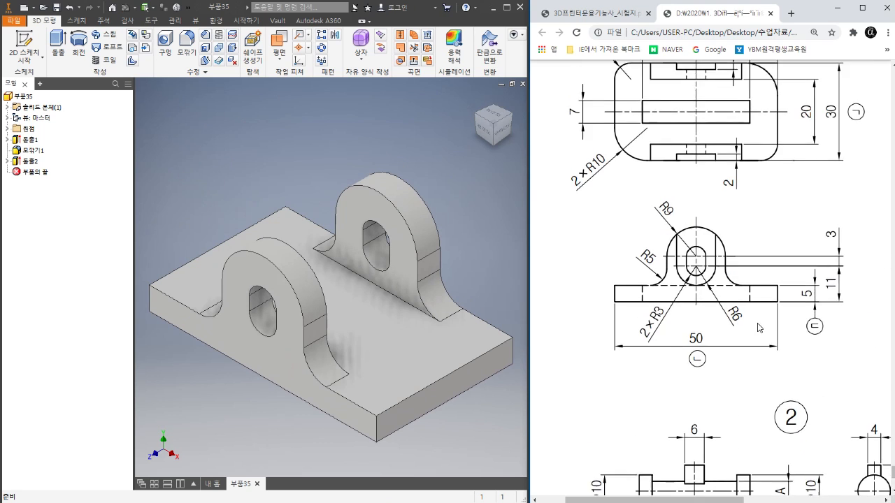
scroll(759, 327, "down", 2)
scroll(832, 419, "right", 4)
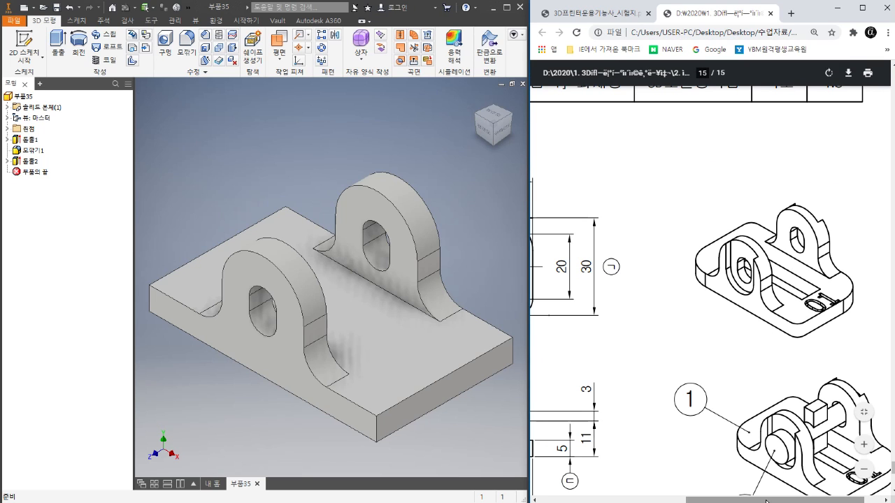
scroll(710, 294, "left", 5)
scroll(746, 356, "left", 3)
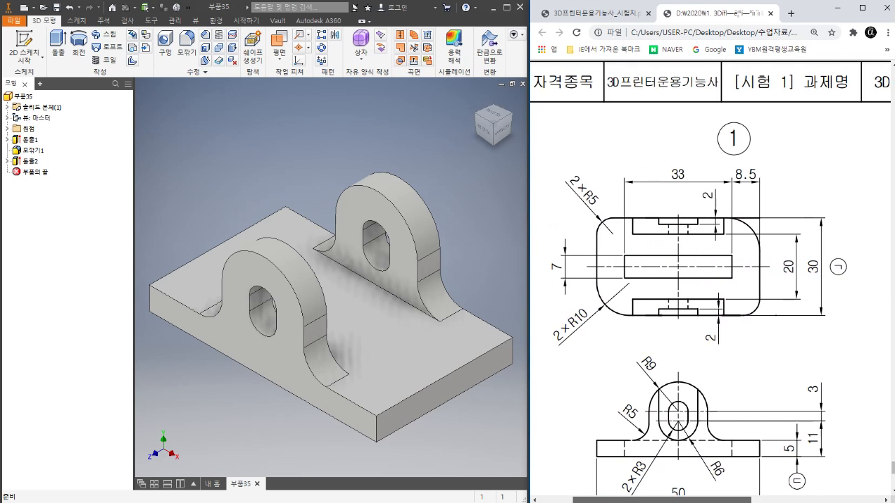
scroll(747, 356, "down", 2)
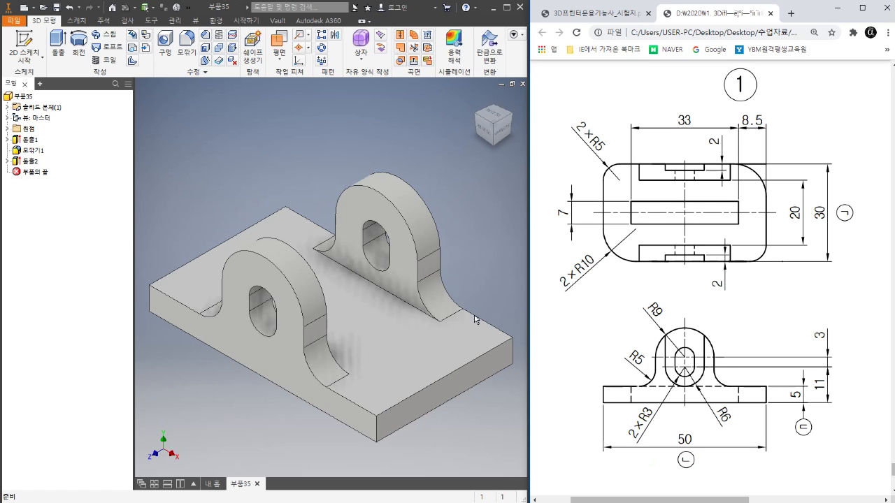
Start a sketch on the base's top face and draw a centre rectangle about 23 mm wide around the origin
right_click(358, 323)
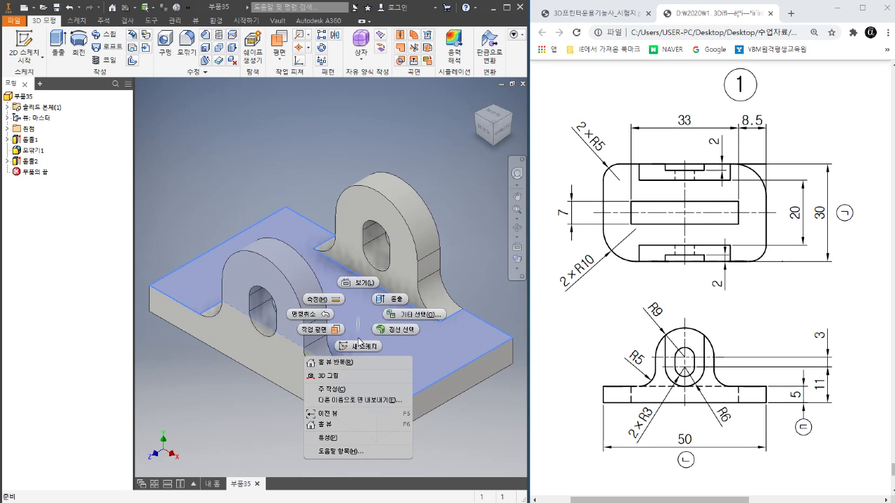
left_click(357, 341)
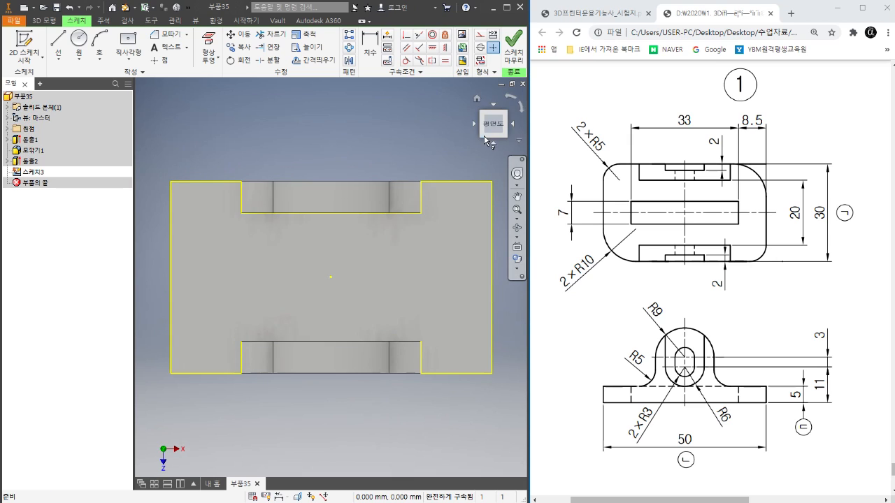
left_click(129, 40)
left_click(275, 300)
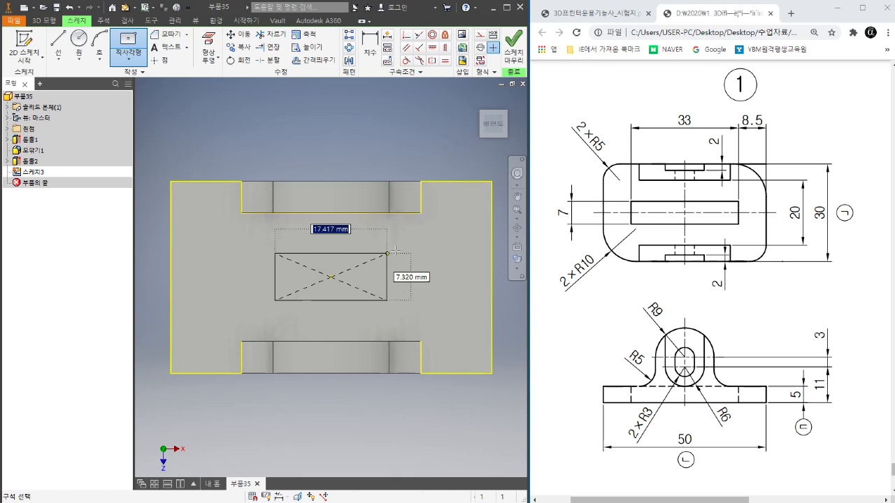
left_click(407, 246)
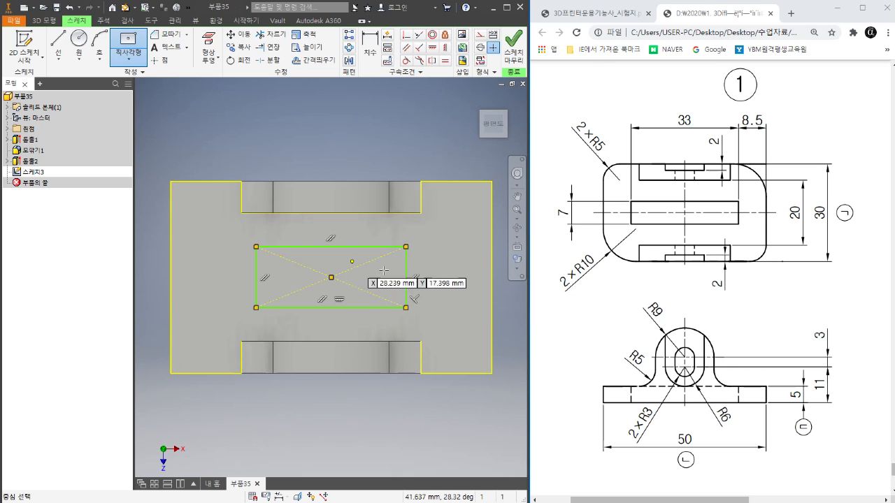
right_click(437, 274)
left_click(467, 259)
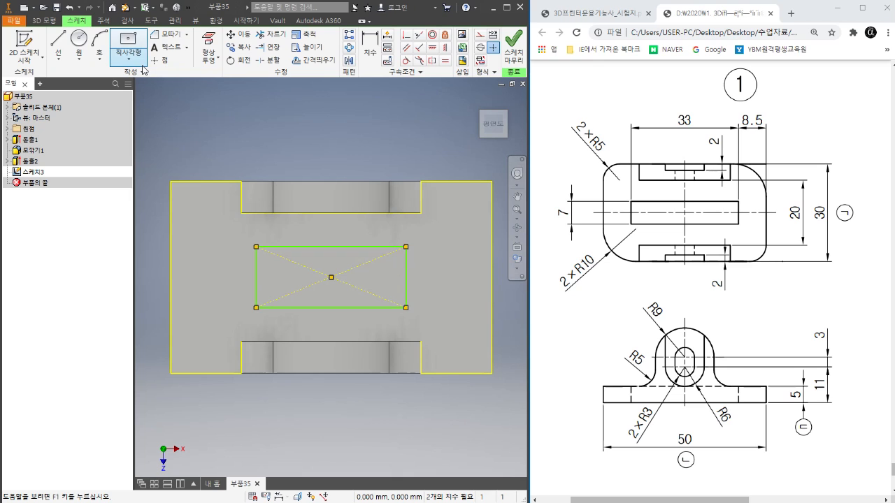
Dimension the centred rectangle as 33 mm long and 7 mm wide
left_click(370, 49)
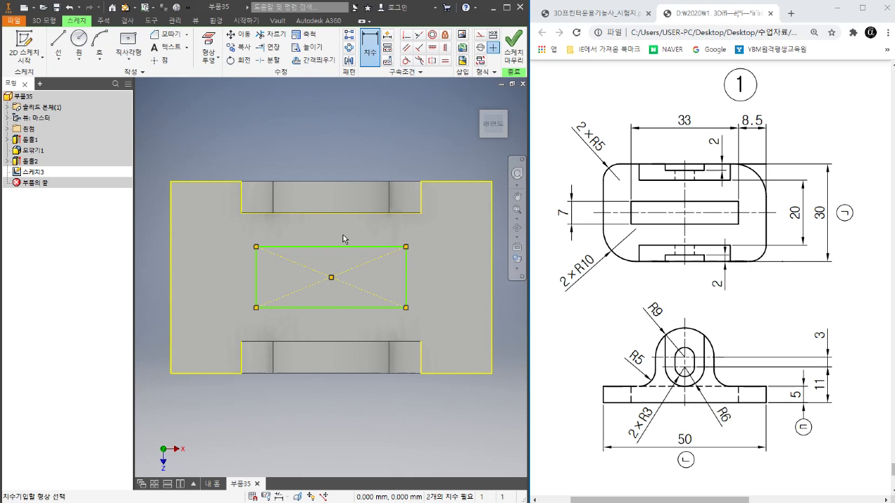
left_click(329, 309)
left_click(331, 322)
type("33")
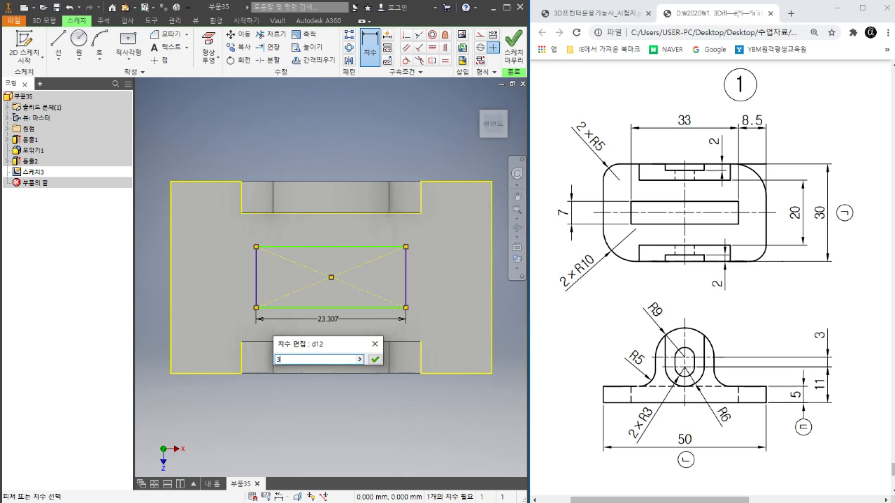
key("Return")
left_click(226, 282)
left_click(208, 279)
type("7")
key("Return")
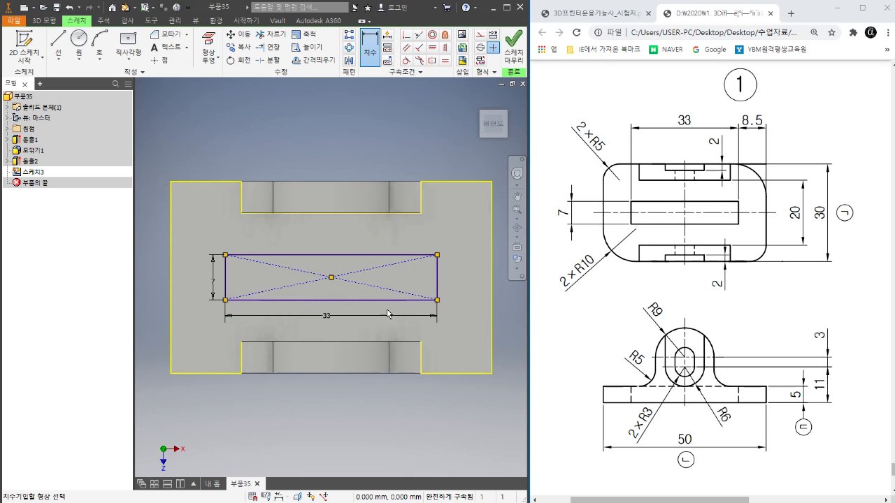
Cut-extrude the centred rectangle 63.25 mm down through the base to form the slot
left_click(44, 20)
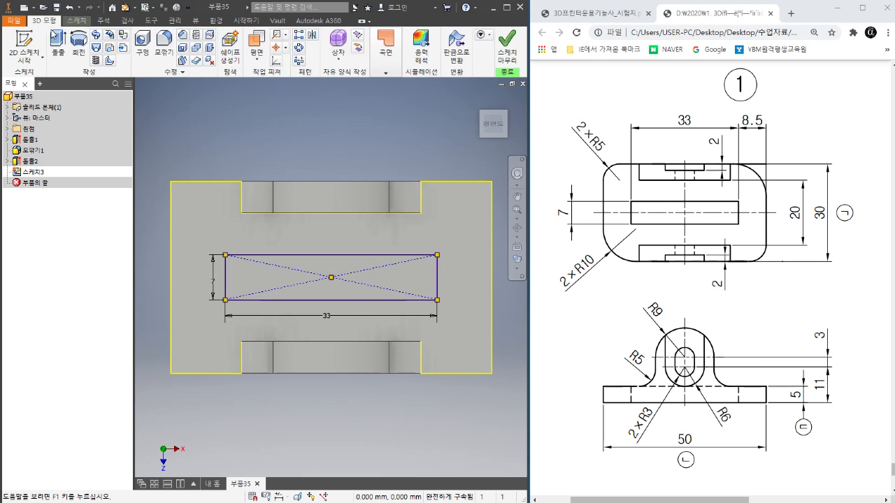
left_click(59, 48)
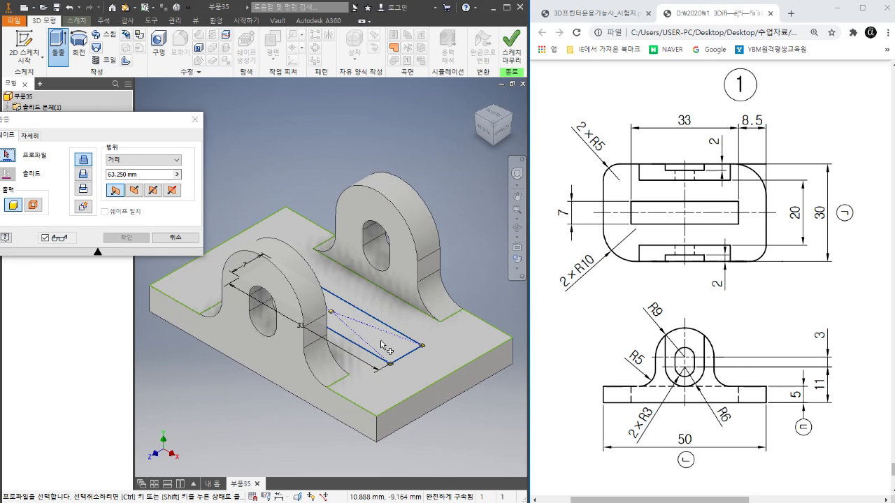
left_click(381, 345)
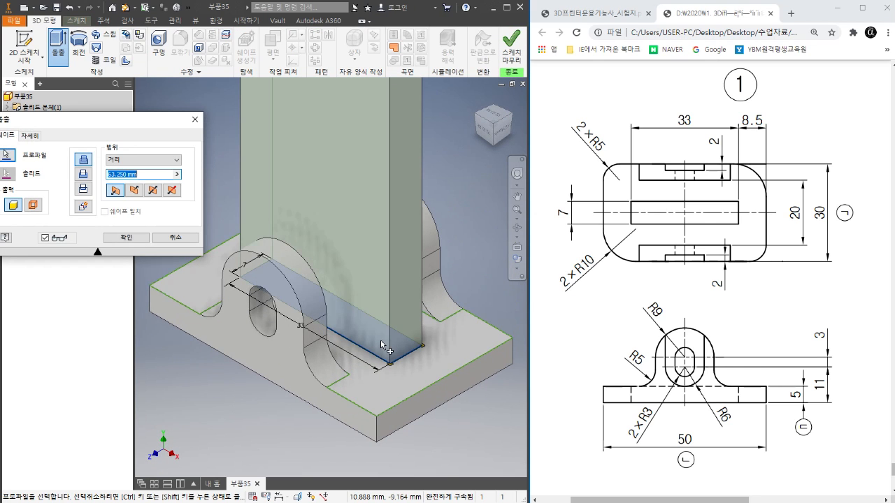
left_click(82, 175)
left_click(126, 238)
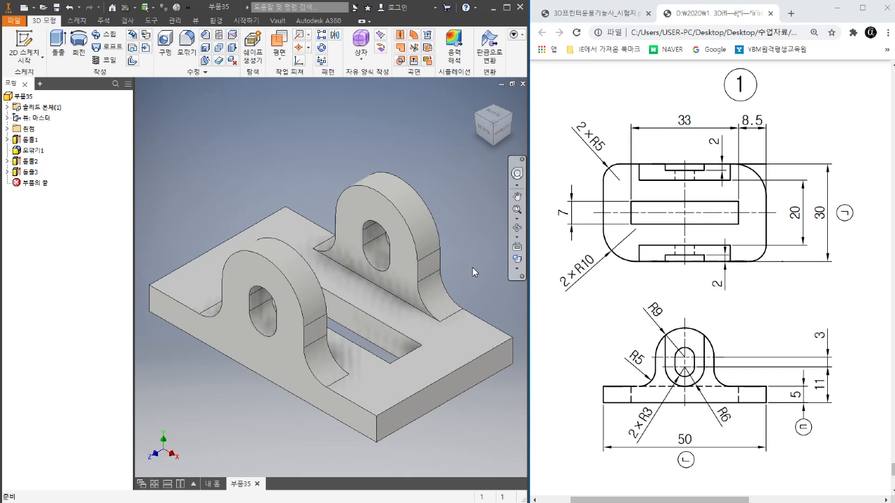
Start a fillet with radius 5 mm on the base's upper-left and lower-right vertical corner edges as seen in plan
left_click(491, 127)
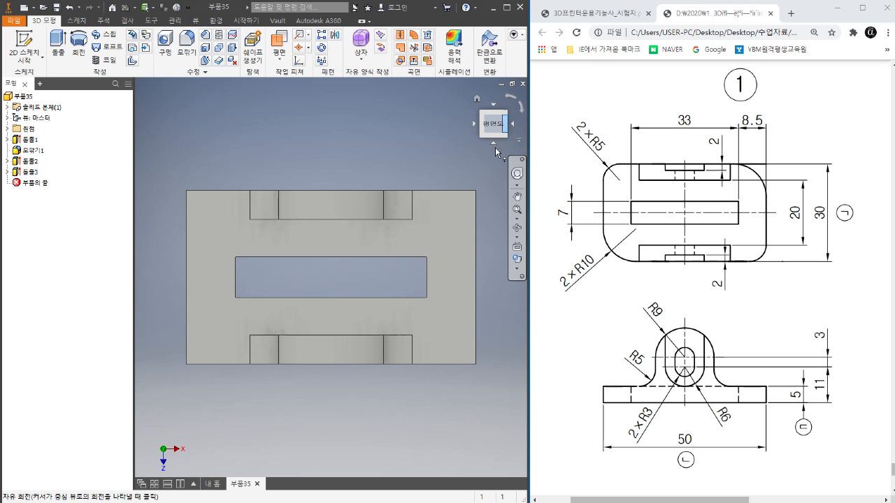
key("F6")
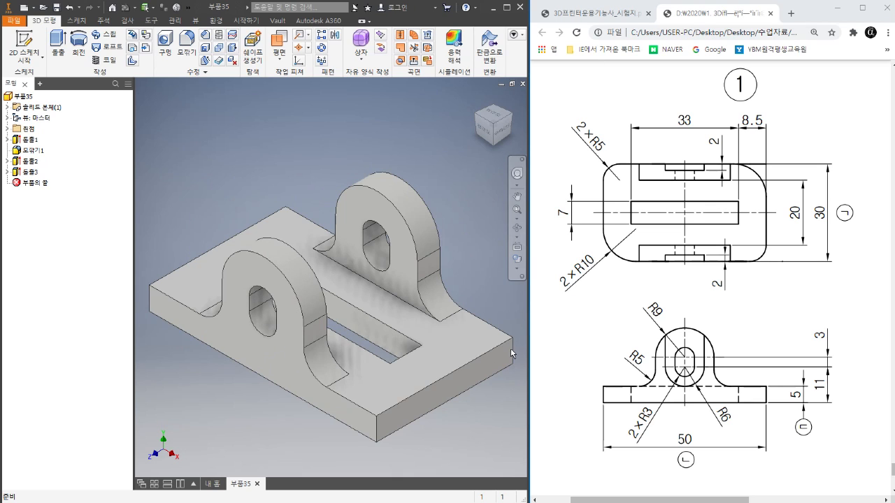
left_click(191, 60)
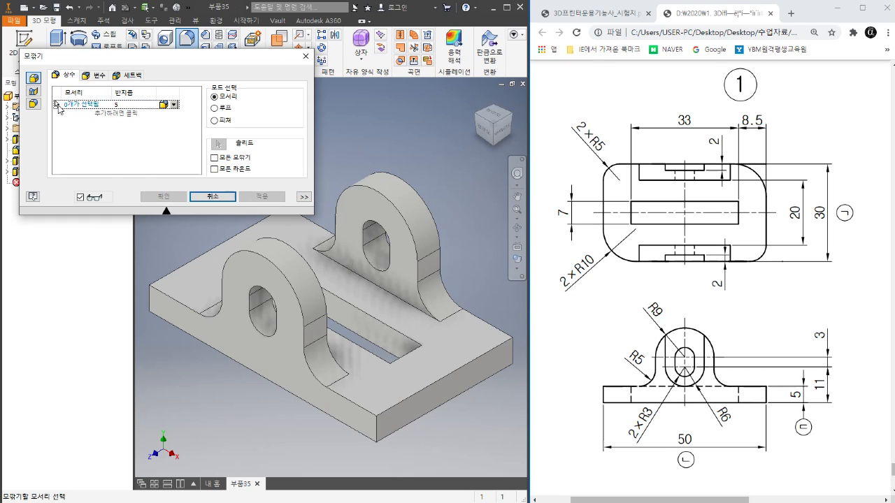
scroll(389, 290, "down", 3)
scroll(389, 290, "up", 5)
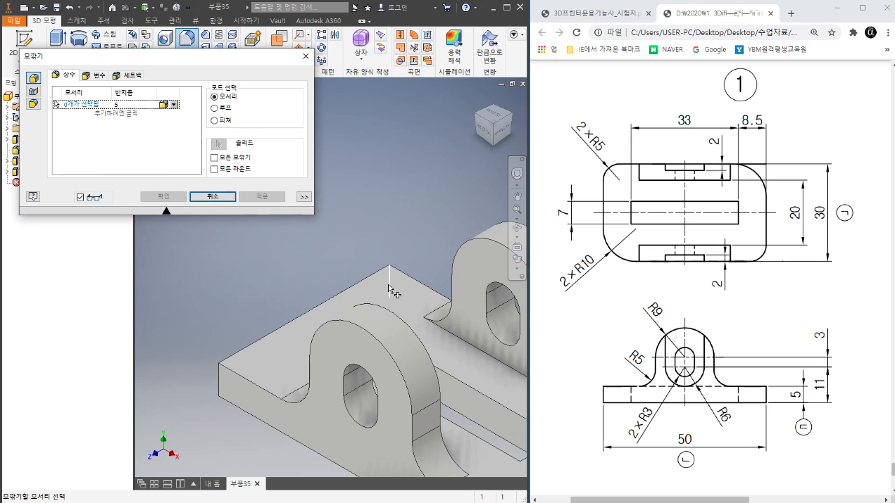
scroll(381, 241, "down", 2)
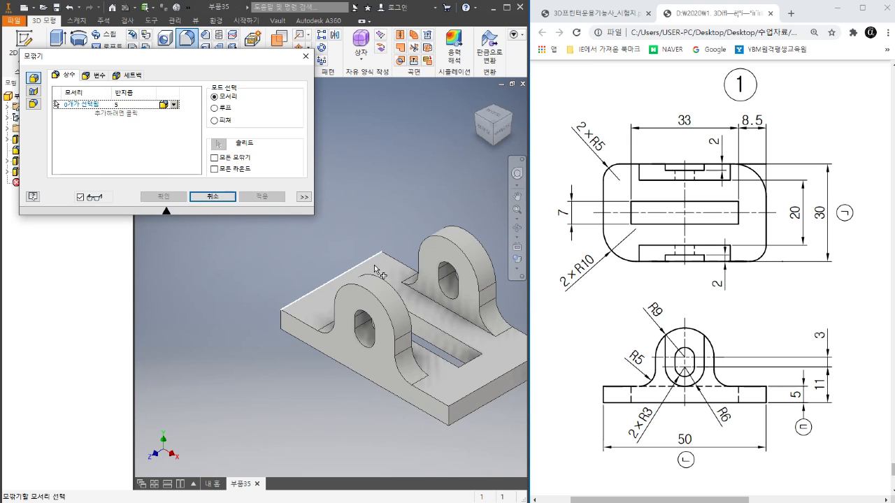
scroll(377, 270, "up", 2)
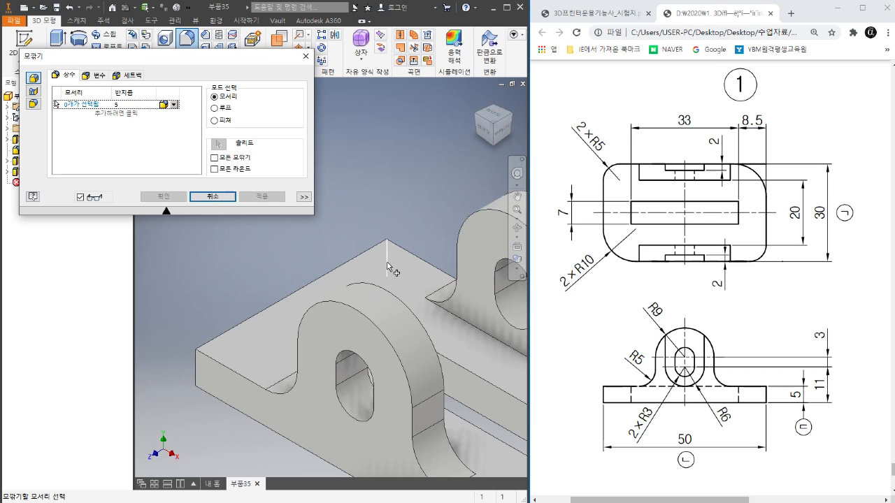
left_click(387, 265)
scroll(392, 235, "down", 3)
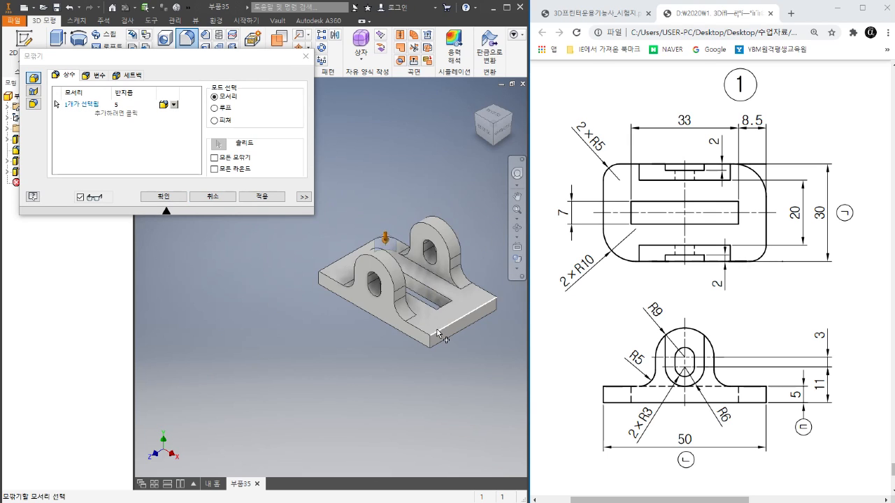
scroll(436, 332, "up", 3)
left_click(424, 351)
scroll(430, 365, "down", 3)
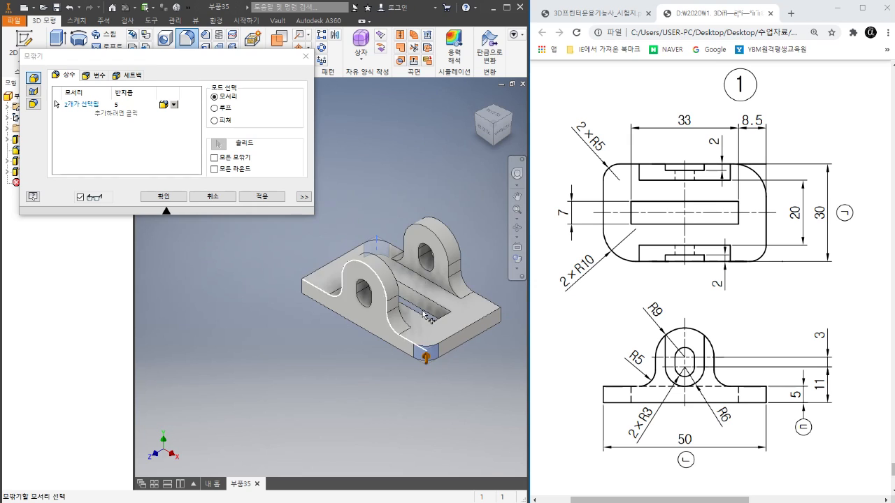
scroll(378, 257, "up", 5)
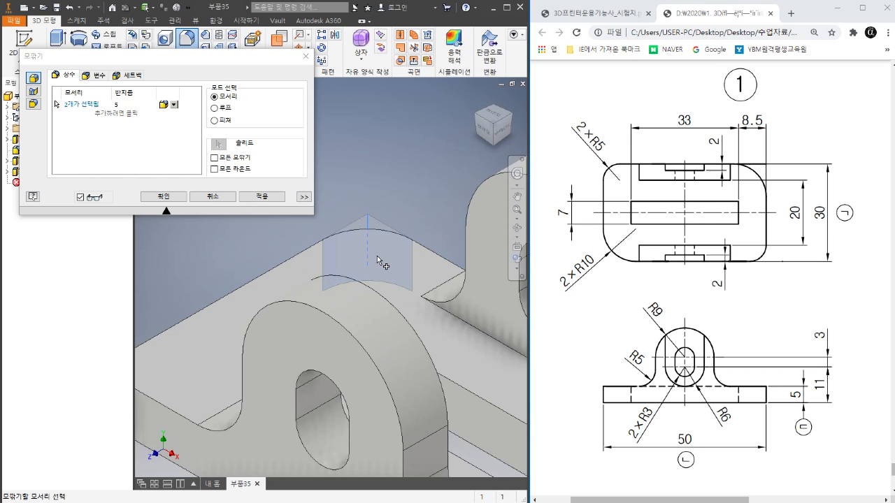
scroll(382, 250, "down", 5)
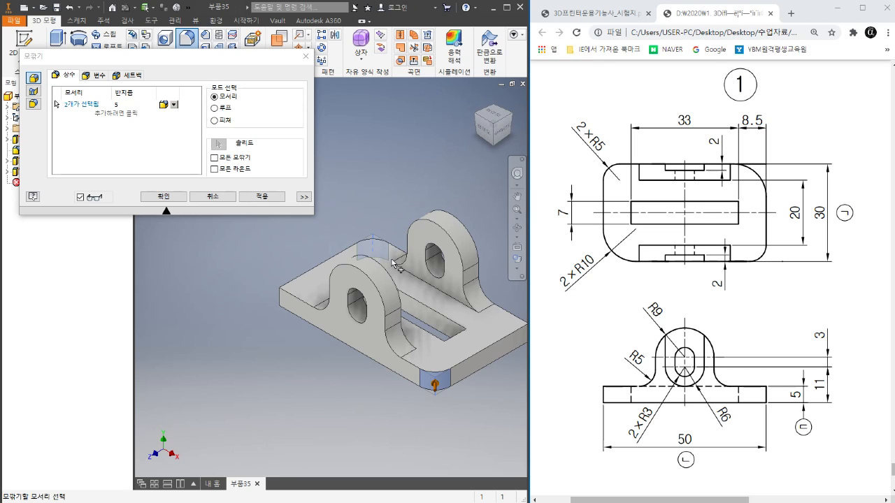
Add a second fillet set with radius 10 mm on the base's other two vertical corner edges and finish the fillet
left_click(113, 113)
left_click(124, 114)
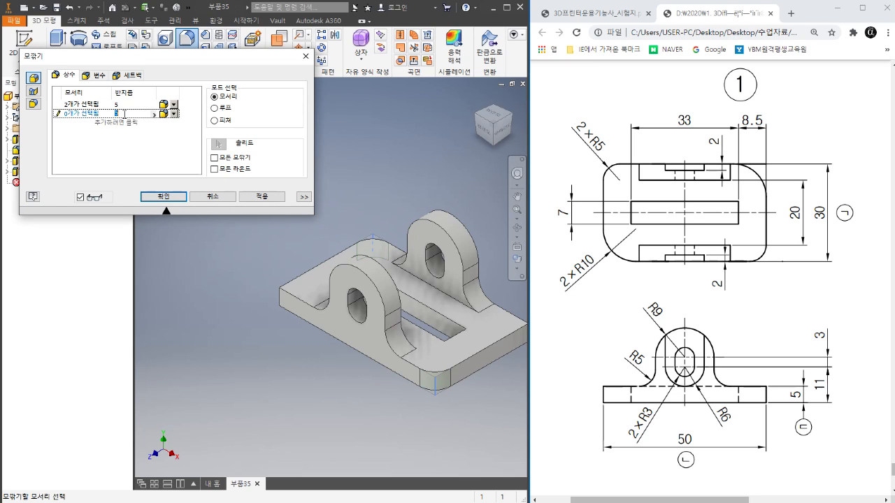
type("10")
left_click(57, 115)
left_click(281, 301)
scroll(265, 298, "up", 3)
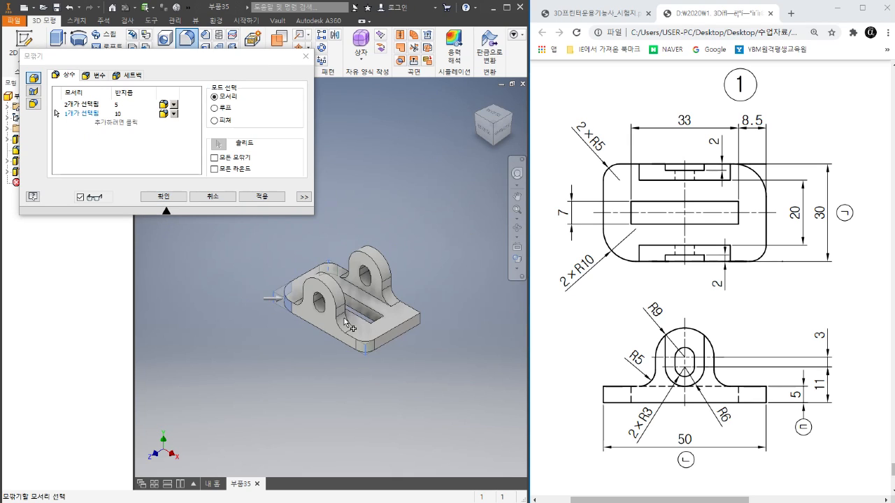
scroll(441, 331, "down", 3)
left_click(403, 310)
scroll(411, 319, "up", 4)
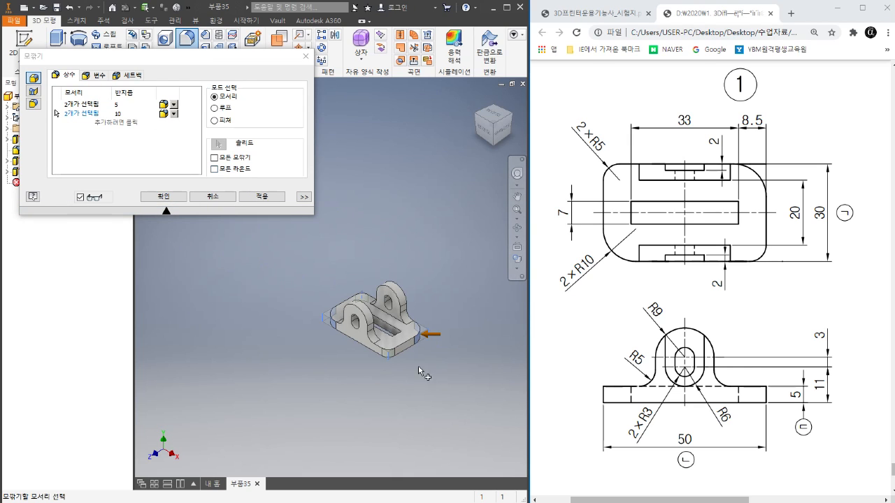
scroll(413, 368, "down", 3)
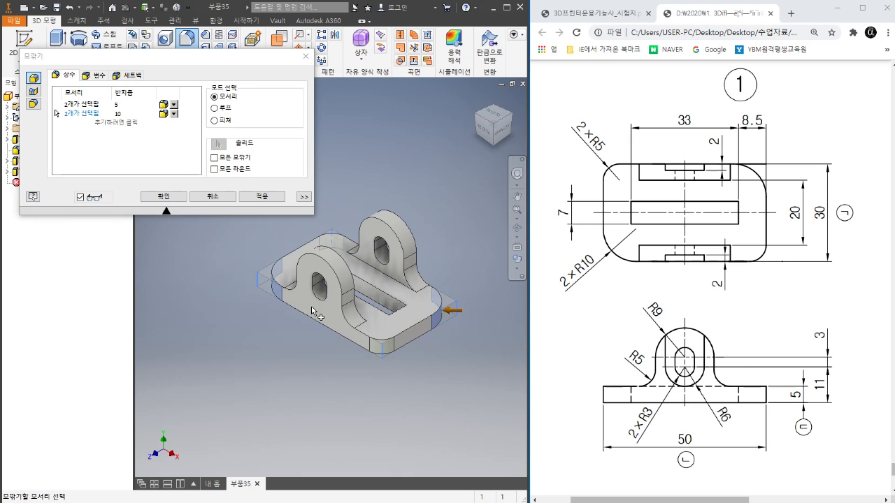
left_click(175, 198)
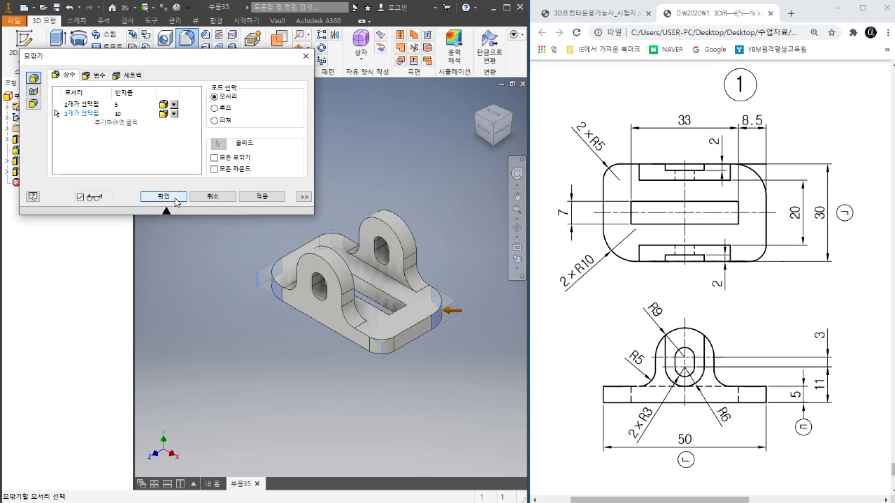
Check the filleted base corners in plan view against the exam drawing
left_click(35, 184)
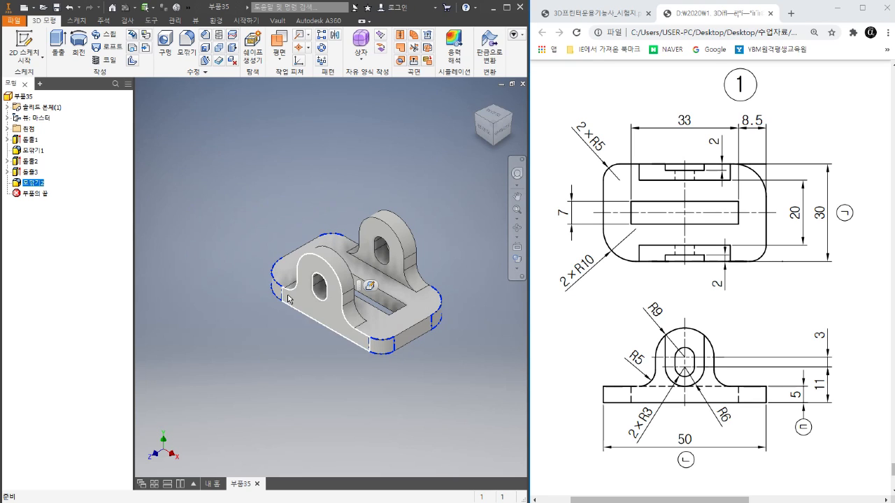
left_click(344, 400)
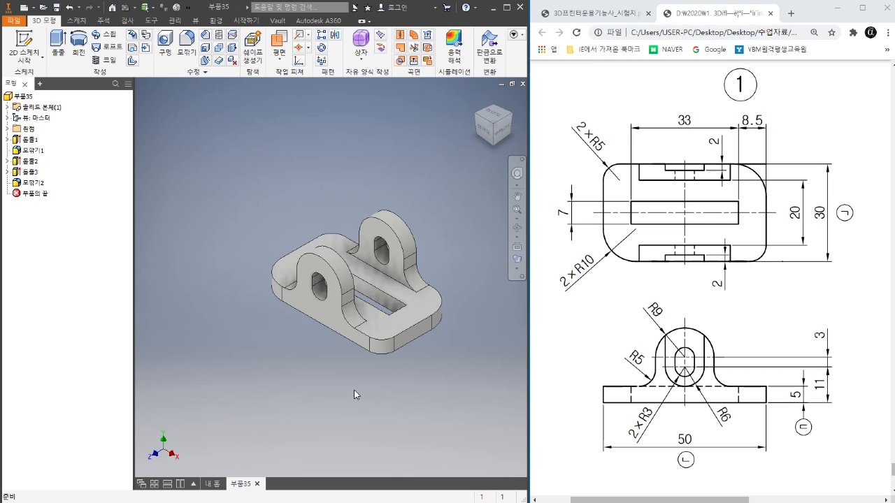
left_click(498, 117)
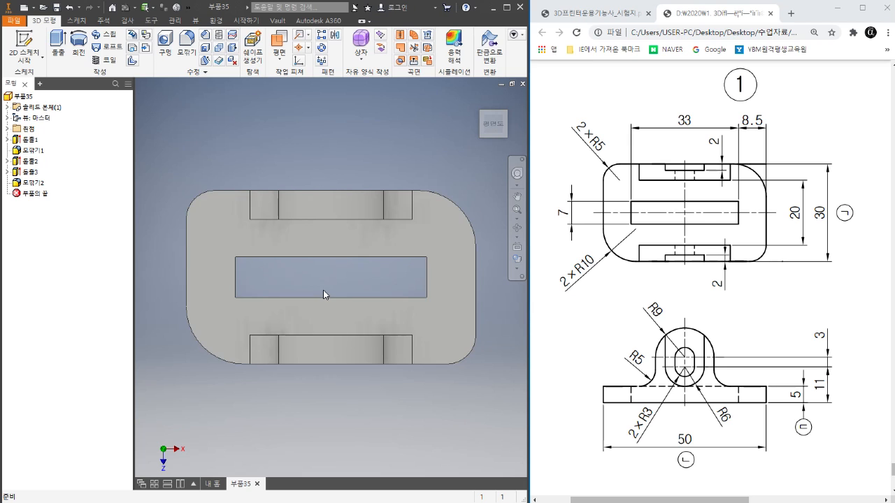
key("F6")
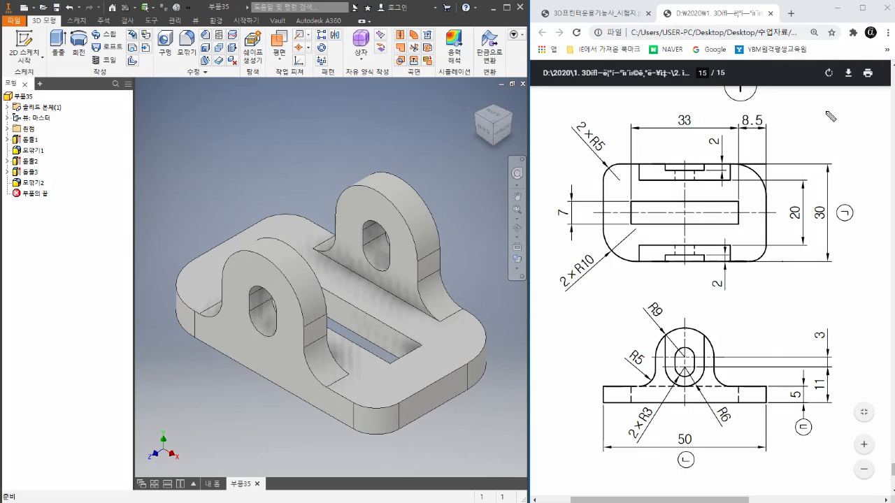
Examine the outline and 2 mm depth of the recess on the lugs' outer faces and the symmetry centreline in the exam drawing
mouse_move(666, 337)
left_mouse_down()
mouse_move(674, 381)
mouse_move(691, 384)
mouse_move(709, 375)
mouse_move(706, 339)
left_mouse_up()
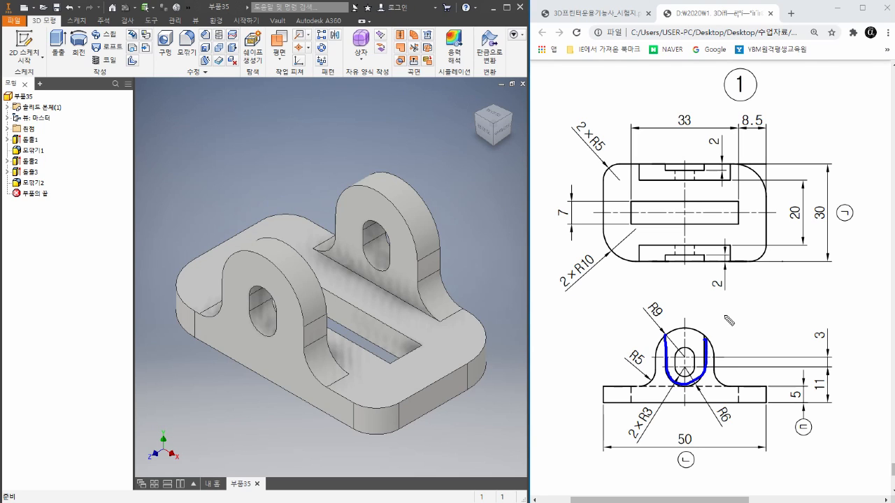
left_click_drag(668, 336, 706, 339)
mouse_move(257, 256)
left_mouse_down()
mouse_move(221, 276)
mouse_move(225, 293)
left_mouse_up()
mouse_move(291, 286)
left_mouse_down()
mouse_move(238, 313)
mouse_move(257, 325)
mouse_move(294, 328)
left_mouse_up()
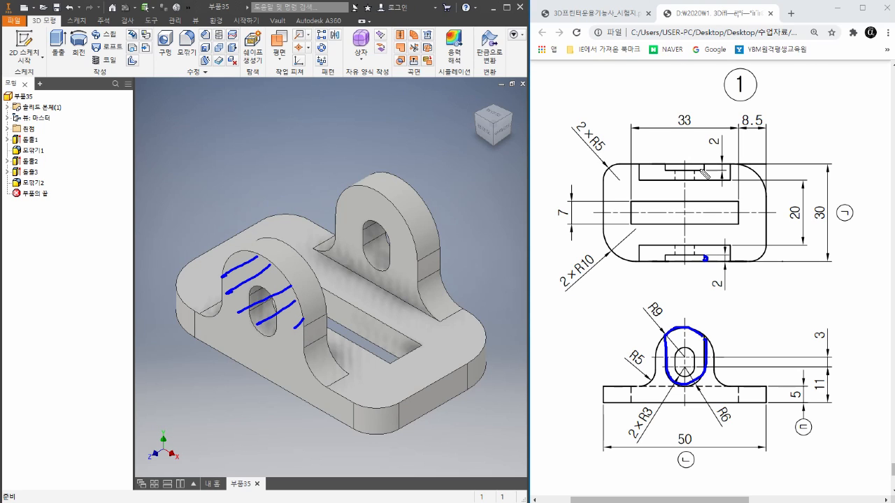
left_click_drag(704, 165, 708, 170)
mouse_move(706, 261)
left_mouse_down()
mouse_move(671, 263)
mouse_move(707, 260)
left_mouse_up()
left_click(623, 215)
left_click(671, 212)
left_click_drag(630, 213, 699, 213)
left_click_drag(706, 213, 717, 213)
left_click_drag(724, 213, 792, 213)
left_click_drag(804, 214, 811, 214)
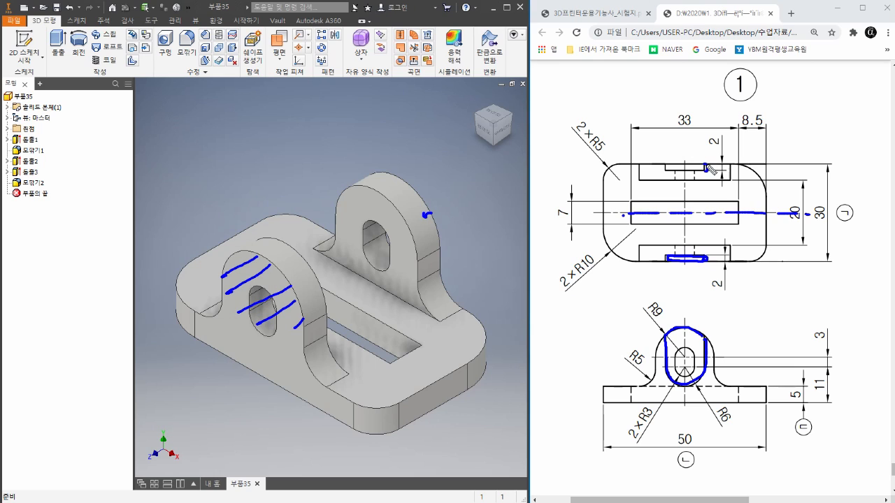
key("Escape")
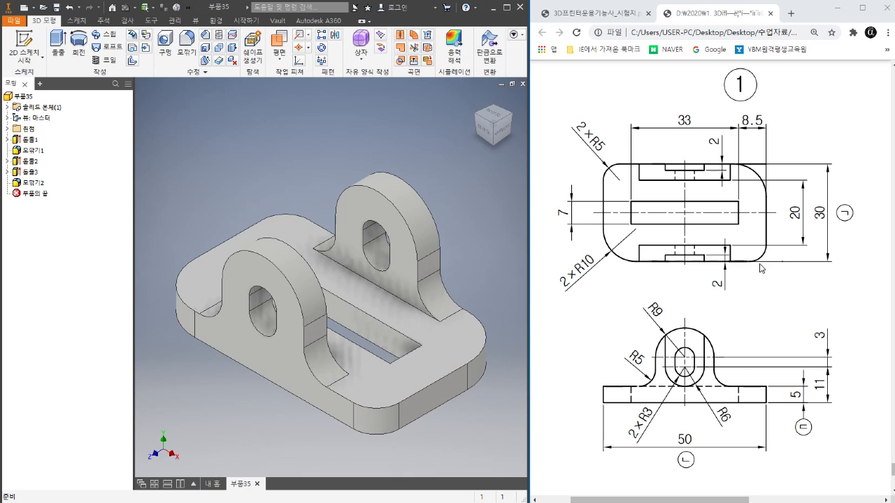
Start a 2D sketch on the front lug's outer face and view it straight on
right_click(256, 278)
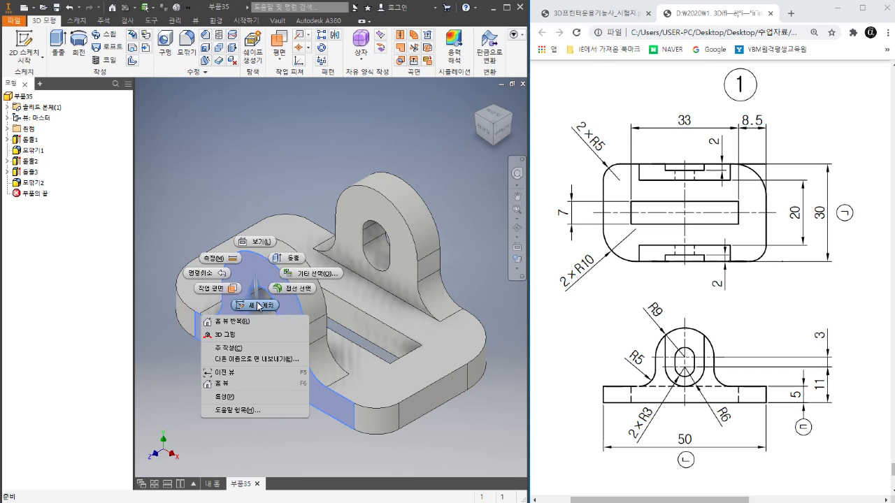
left_click(259, 305)
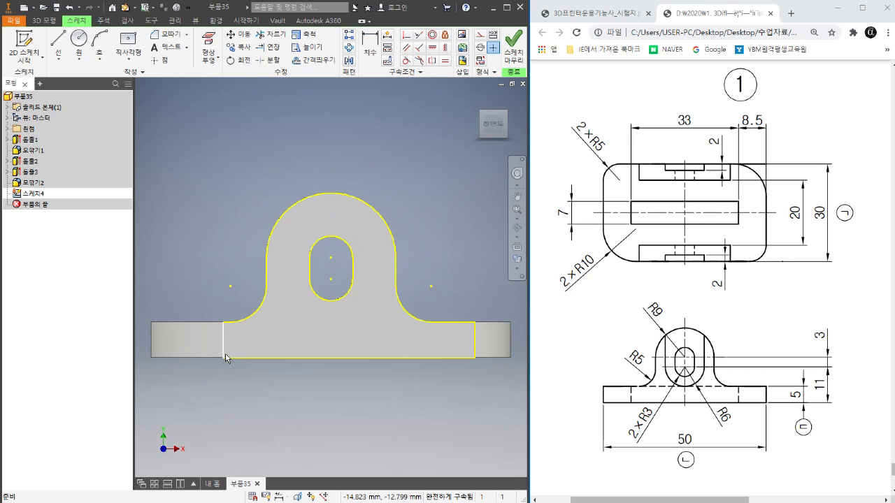
left_click(506, 113)
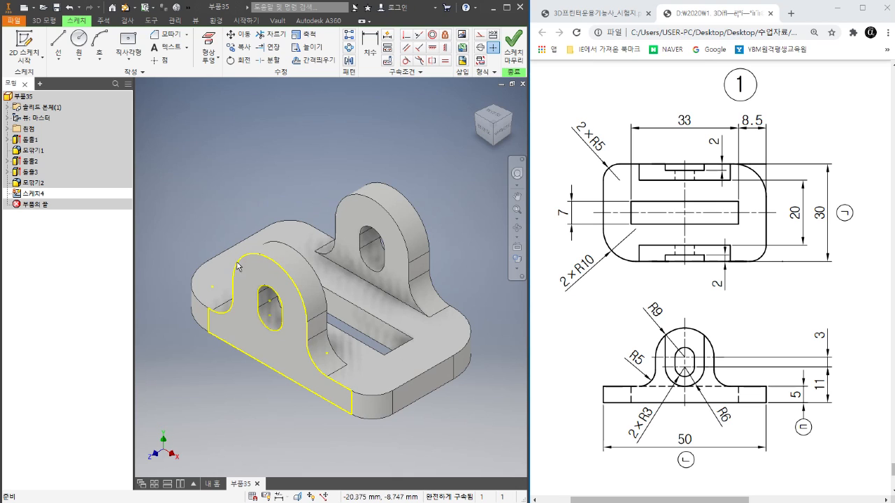
left_click(489, 134)
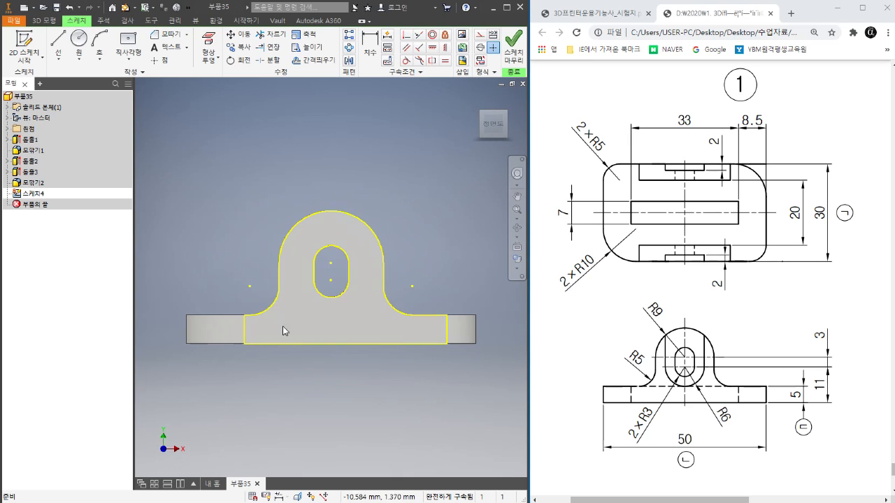
scroll(330, 269, "up", 2)
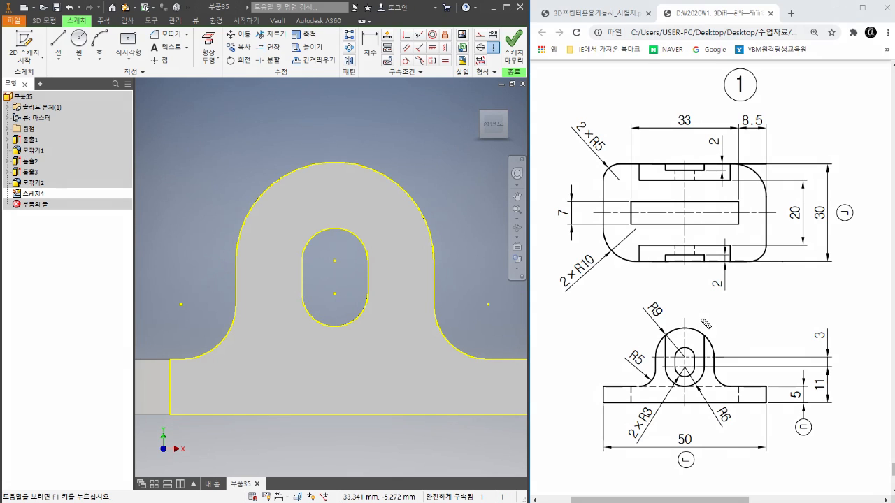
Compare the lug's slot, outer profile and R6 recess outline with the exam drawing, working out the offset between R3 and R6
mouse_move(332, 228)
left_mouse_down()
mouse_move(306, 253)
mouse_move(322, 324)
mouse_move(369, 287)
mouse_move(318, 228)
left_mouse_up()
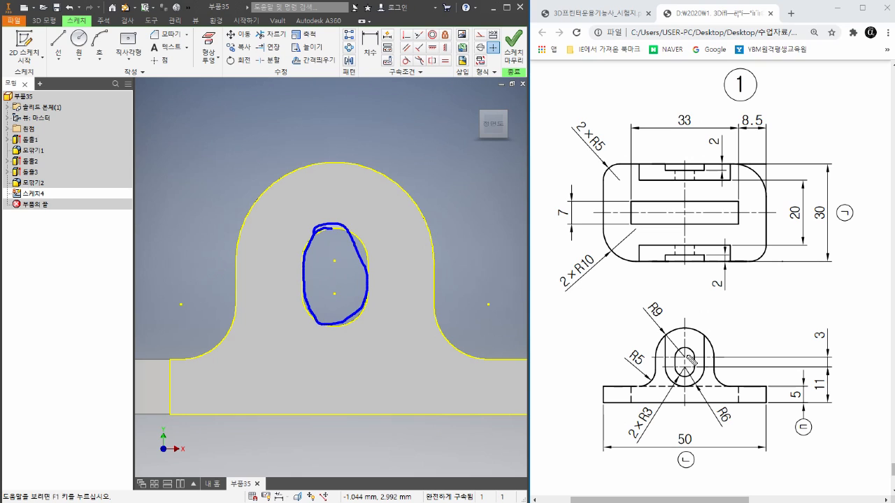
mouse_move(687, 353)
left_mouse_down()
mouse_move(675, 371)
mouse_move(697, 376)
mouse_move(689, 355)
left_mouse_up()
left_click(850, 35)
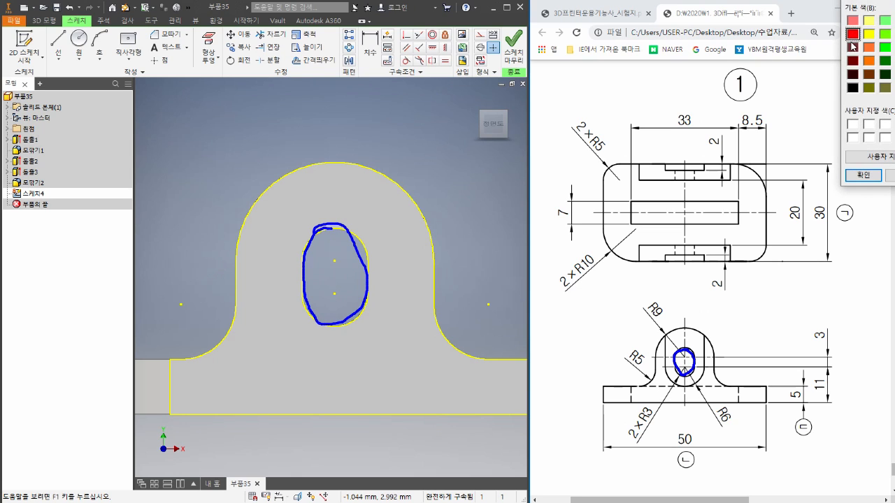
left_click(861, 176)
mouse_move(621, 387)
left_mouse_down()
mouse_move(652, 382)
mouse_move(660, 347)
mouse_move(699, 333)
mouse_move(715, 363)
mouse_move(740, 383)
left_mouse_up()
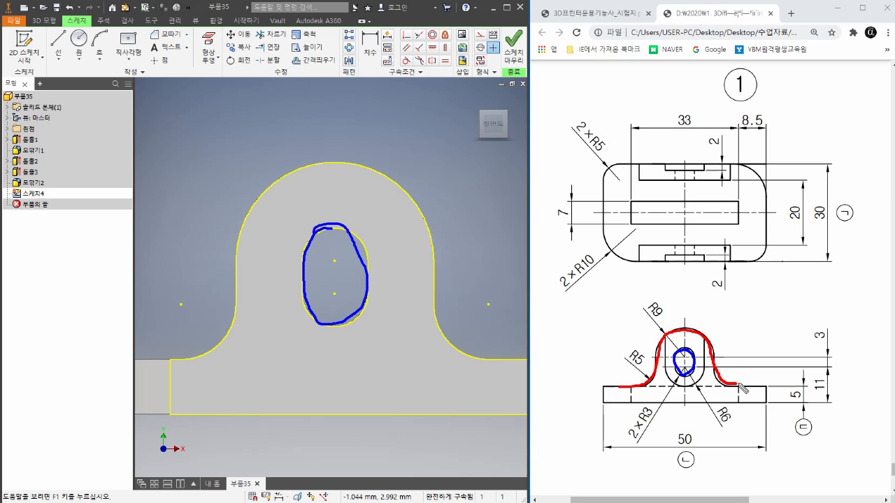
mouse_move(148, 356)
left_mouse_down()
mouse_move(223, 328)
mouse_move(242, 233)
mouse_move(313, 170)
mouse_move(403, 192)
mouse_move(454, 346)
mouse_move(513, 365)
left_mouse_up()
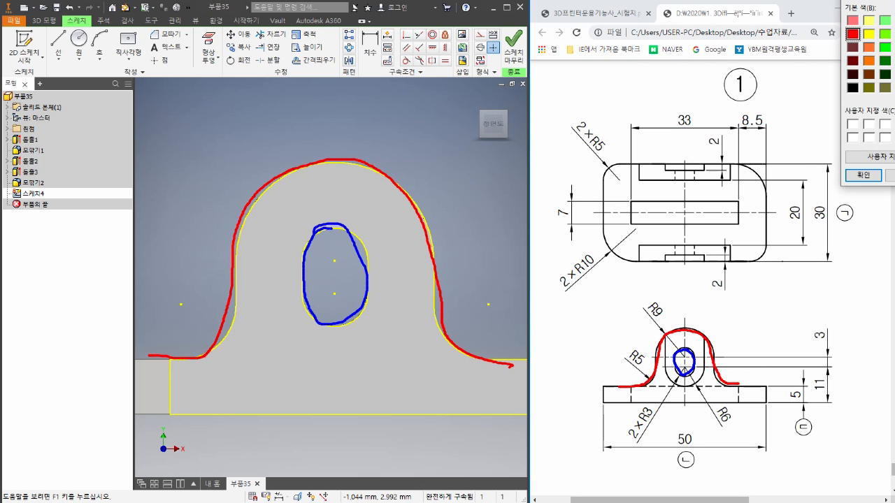
left_click(869, 35)
left_click(863, 175)
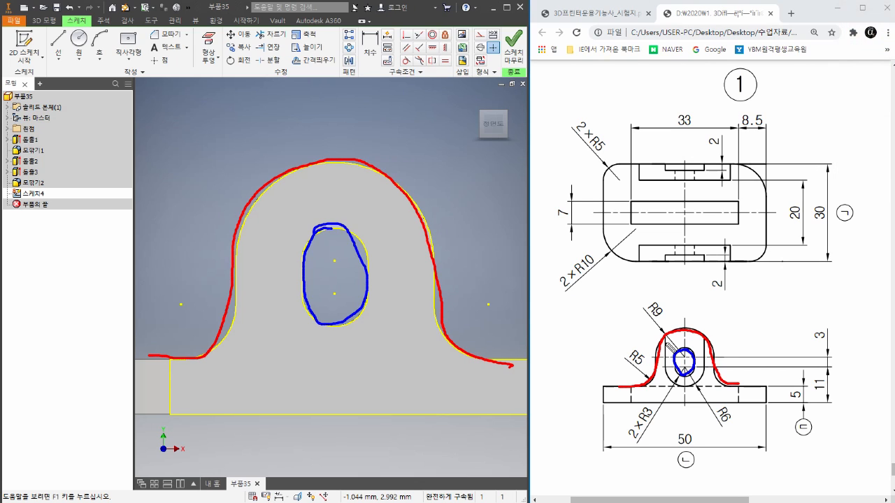
mouse_move(668, 347)
left_mouse_down()
mouse_move(682, 386)
mouse_move(702, 382)
mouse_move(707, 347)
left_mouse_up()
mouse_move(269, 188)
left_mouse_down()
mouse_move(273, 319)
mouse_move(285, 355)
mouse_move(374, 357)
mouse_move(402, 278)
mouse_move(399, 180)
left_mouse_up()
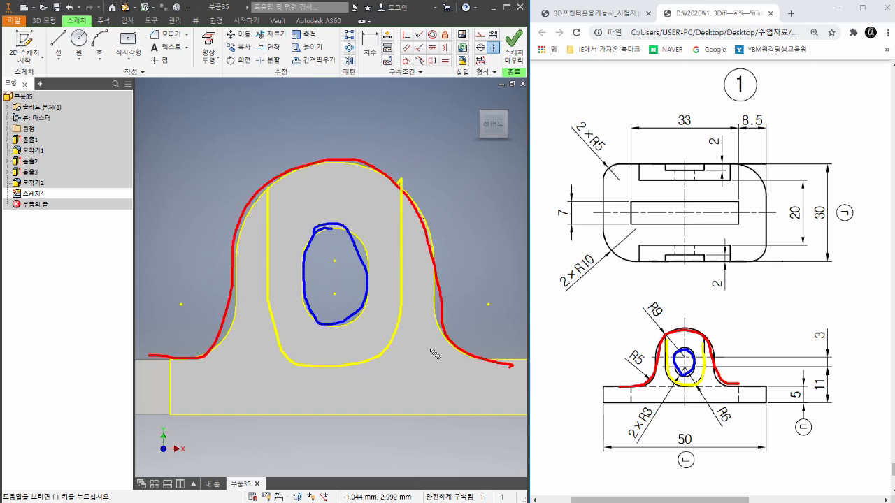
mouse_move(339, 298)
left_mouse_down()
mouse_move(358, 314)
mouse_move(350, 306)
mouse_move(341, 370)
left_mouse_up()
left_click_drag(341, 335, 338, 349)
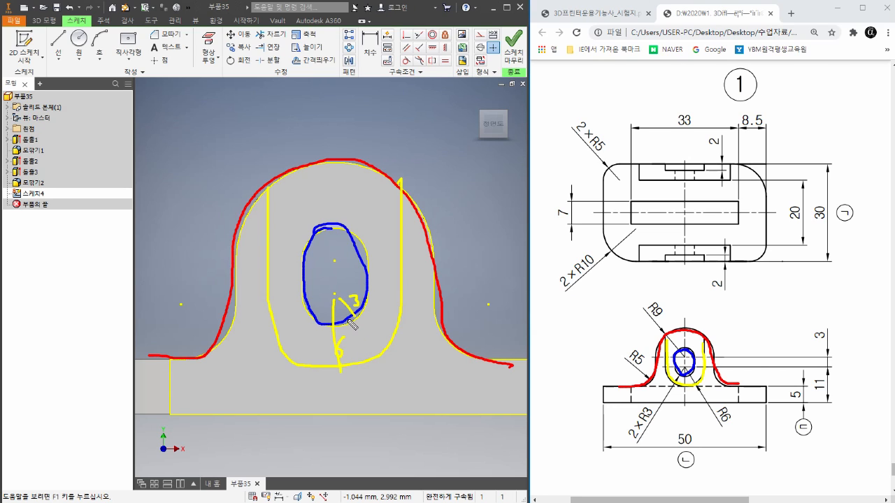
mouse_move(359, 321)
left_mouse_down()
mouse_move(372, 318)
mouse_move(382, 352)
mouse_move(357, 323)
mouse_move(387, 318)
mouse_move(378, 327)
left_mouse_up()
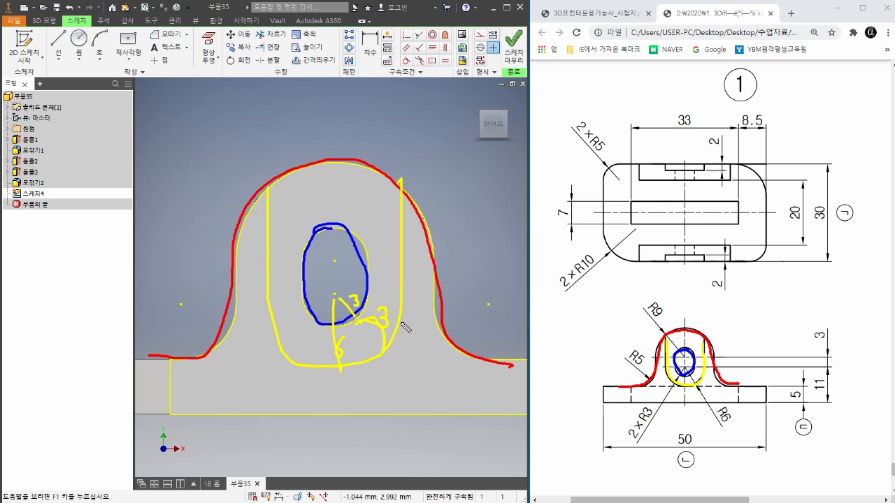
mouse_move(409, 349)
left_mouse_down()
mouse_move(421, 343)
mouse_move(437, 374)
mouse_move(463, 369)
mouse_move(494, 404)
left_mouse_up()
left_click_drag(349, 339, 377, 375)
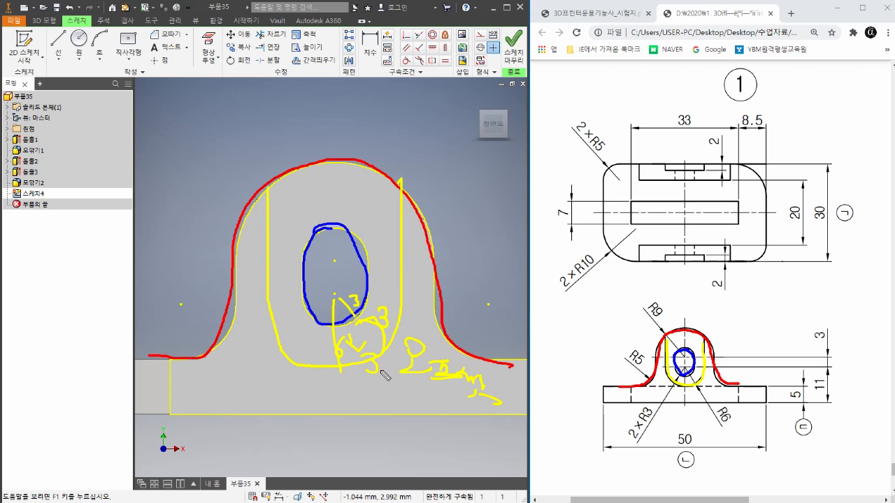
key("Escape")
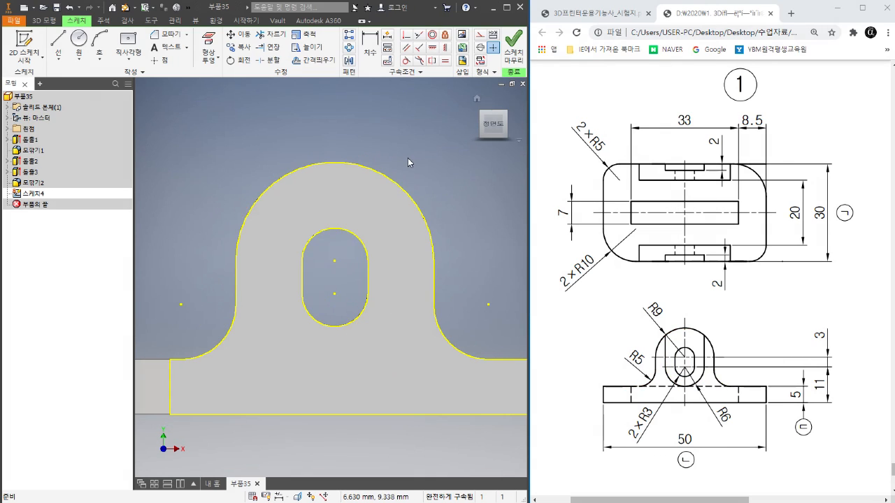
Offset the lug's projected slot outline outward by 3 mm
left_click(326, 63)
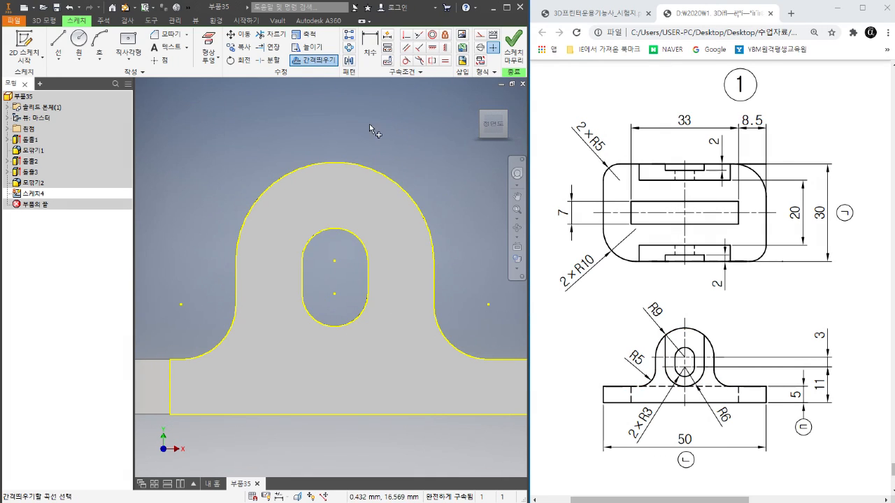
left_click(361, 322)
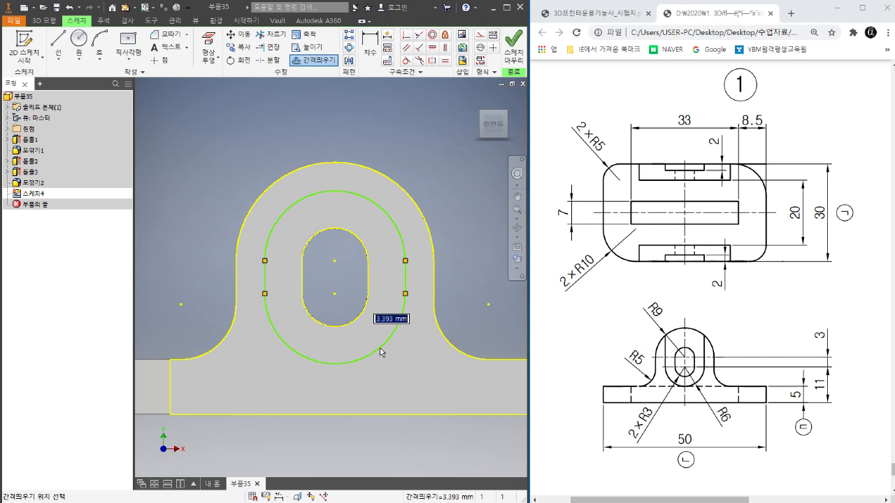
type("3")
key("Return")
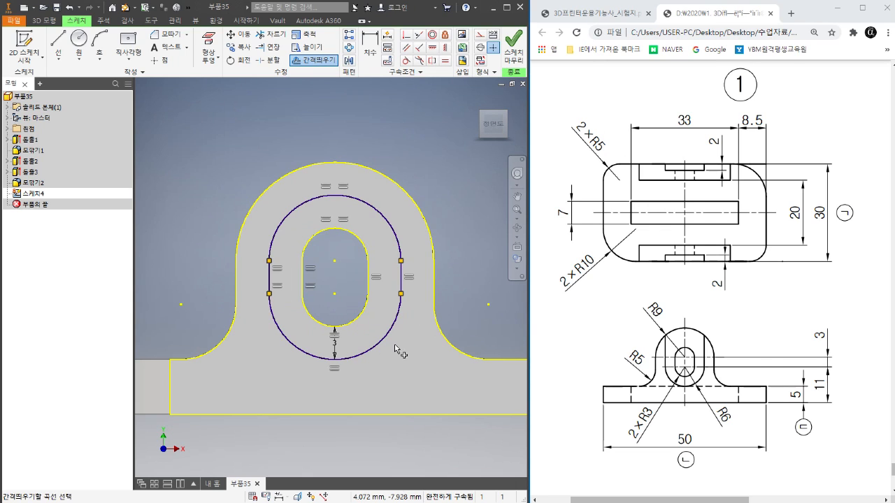
right_click(451, 208)
left_click(452, 248)
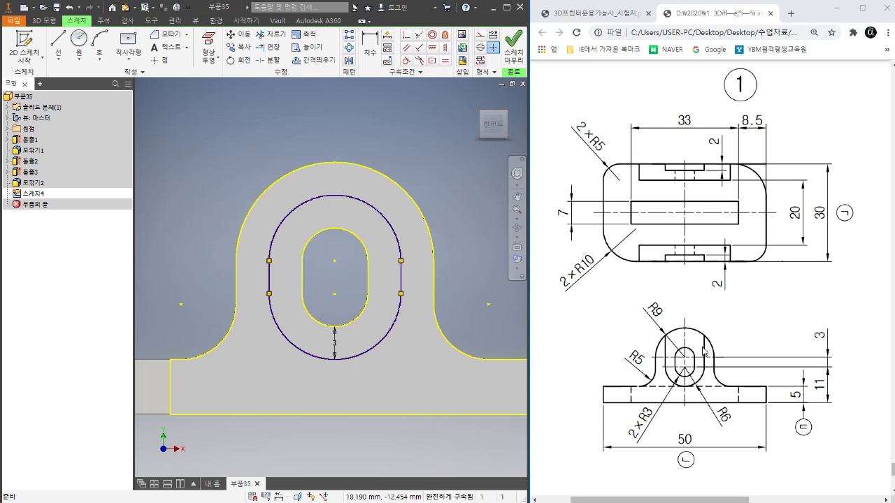
Delete the upper arc of the offset outline and constrain its right straight line vertical
left_click(386, 219)
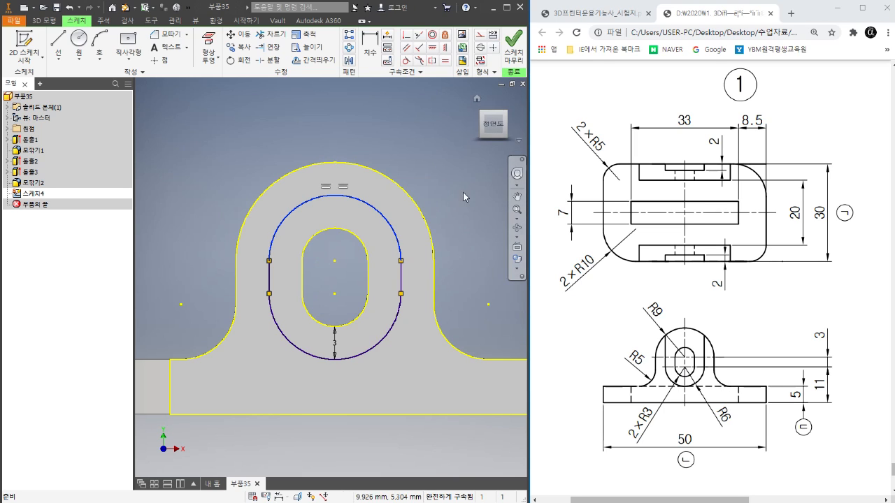
key("Delete")
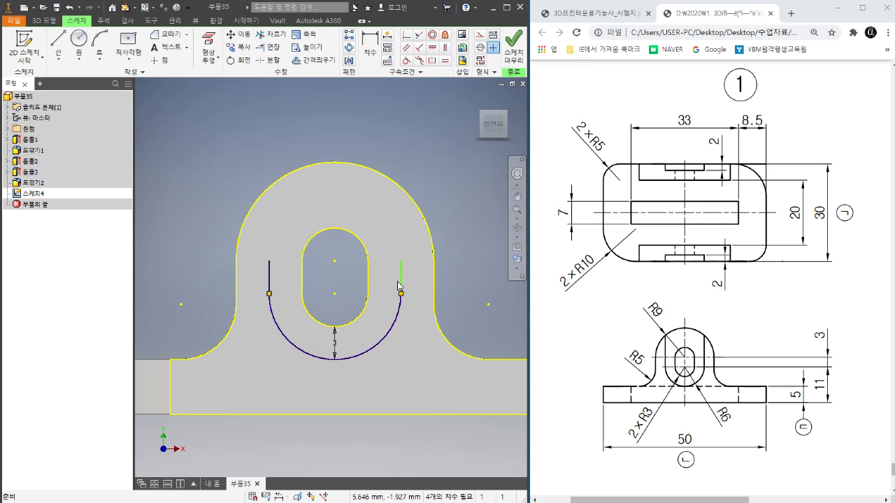
left_click(445, 47)
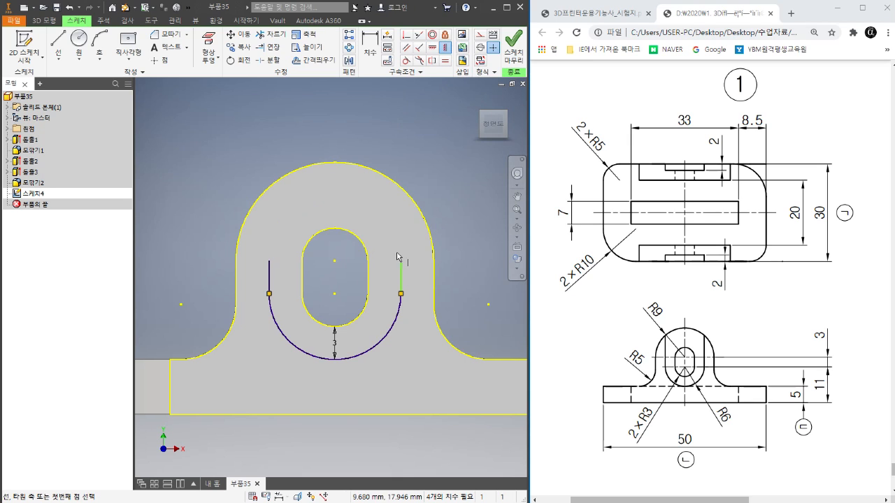
left_click(400, 272)
right_click(447, 180)
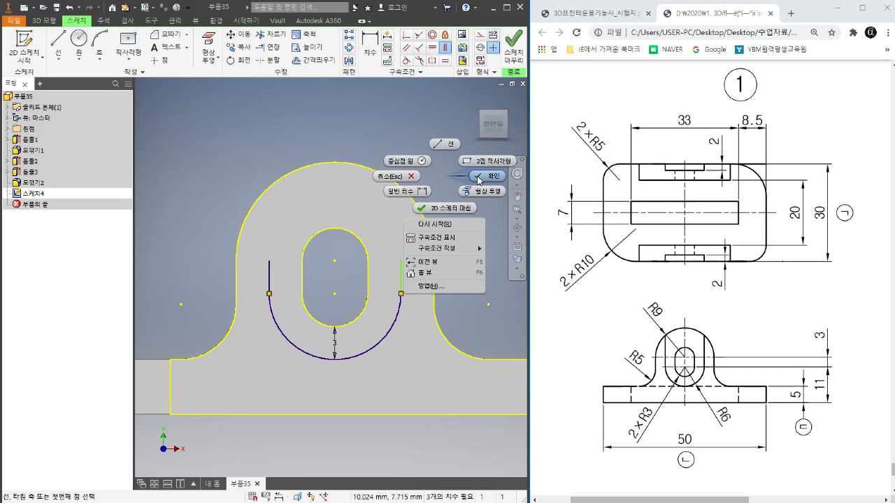
left_click(473, 180)
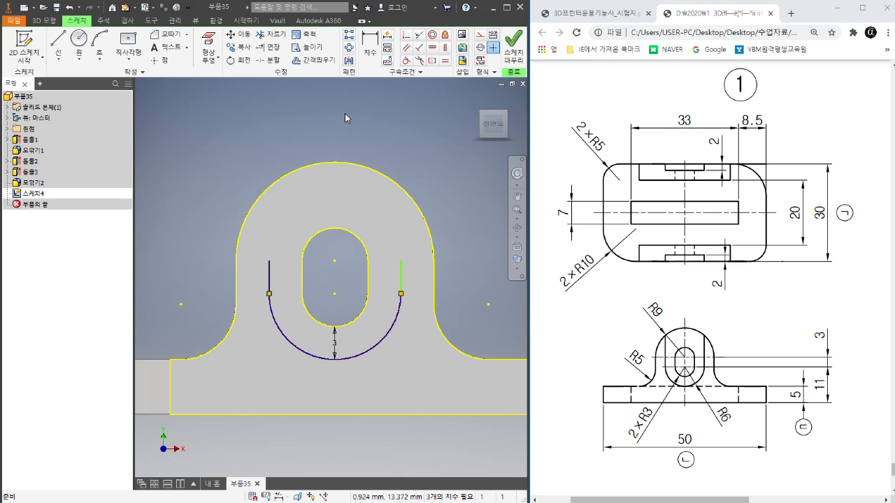
Extend both straight sides of the offset outline up to the lug's rounded outer edge
left_click(263, 49)
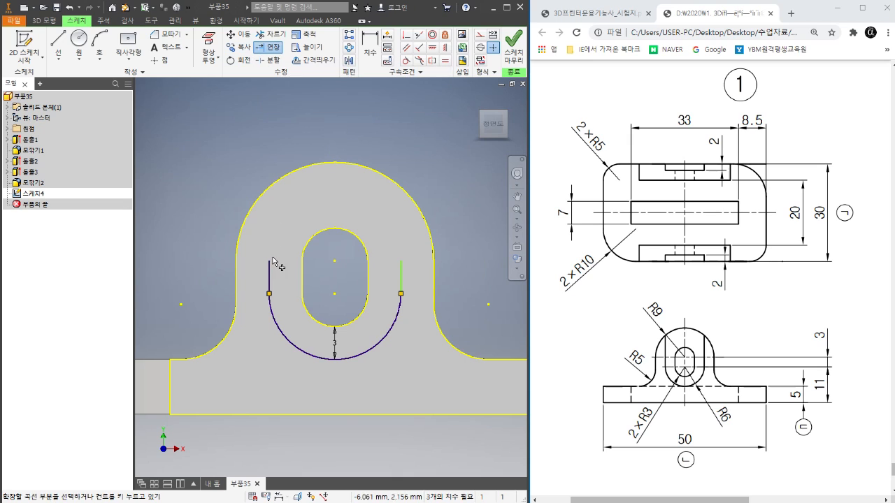
left_click(270, 264)
left_click(403, 262)
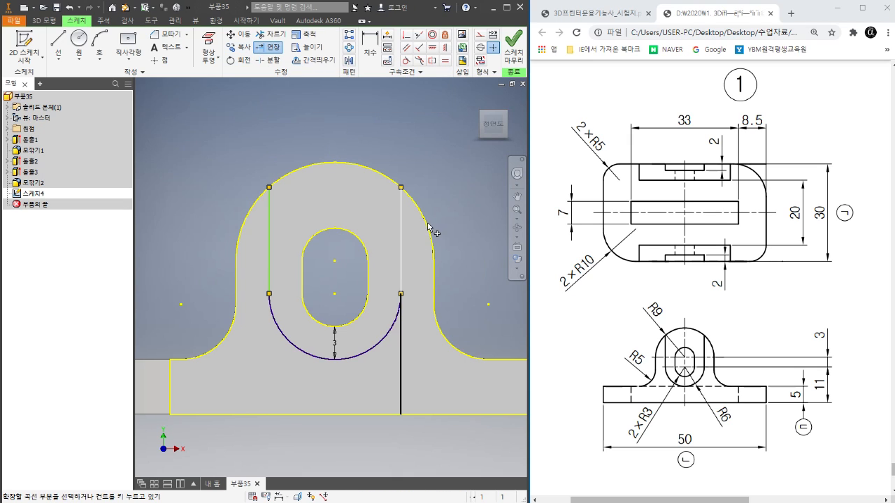
right_click(442, 184)
left_click(477, 185)
Test the freedom of the two extended side lines by moving each sideways and restoring its position
mouse_move(268, 256)
left_mouse_down()
mouse_move(292, 261)
mouse_move(283, 263)
left_mouse_up()
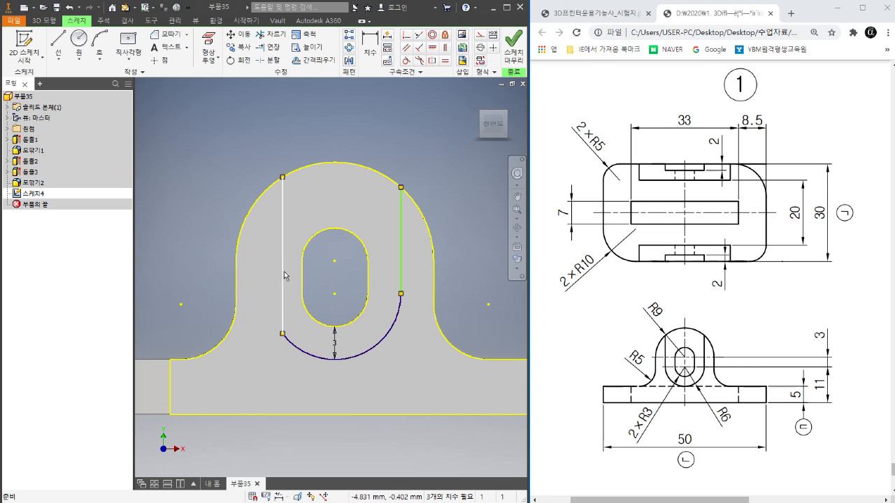
left_click_drag(281, 282, 257, 271)
left_click(443, 216)
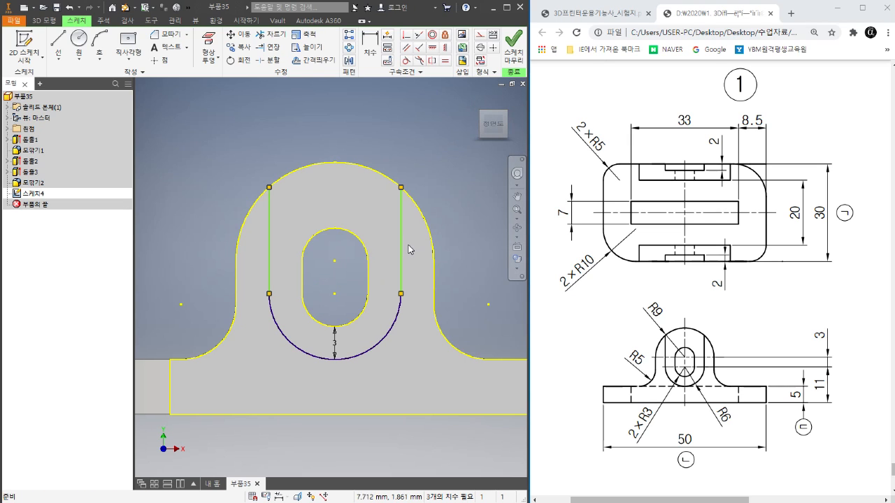
left_click_drag(402, 246, 425, 241)
left_click(454, 211)
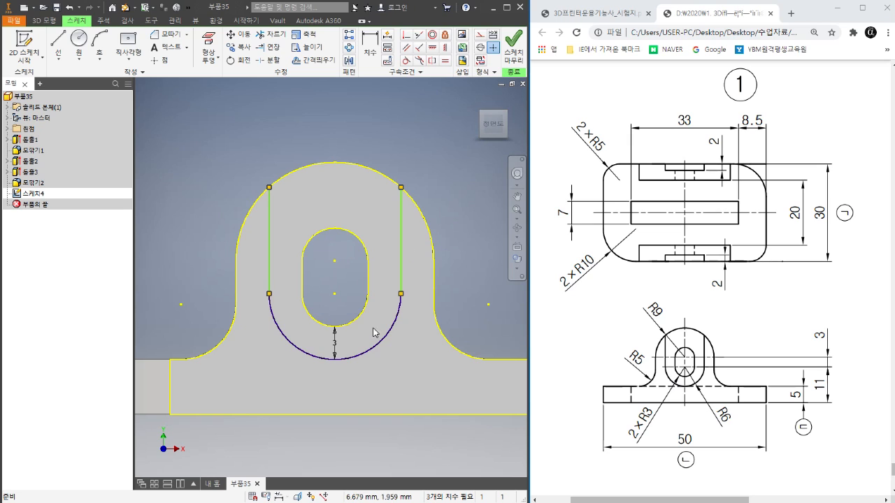
left_click(368, 358)
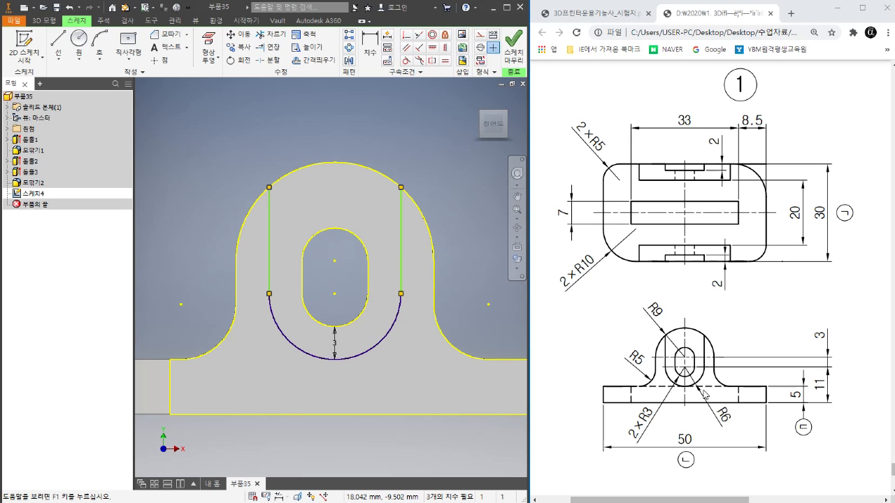
Dimension the distance between the recess outline's two side lines at 12 mm
key("d")
left_click(400, 221)
left_click(269, 224)
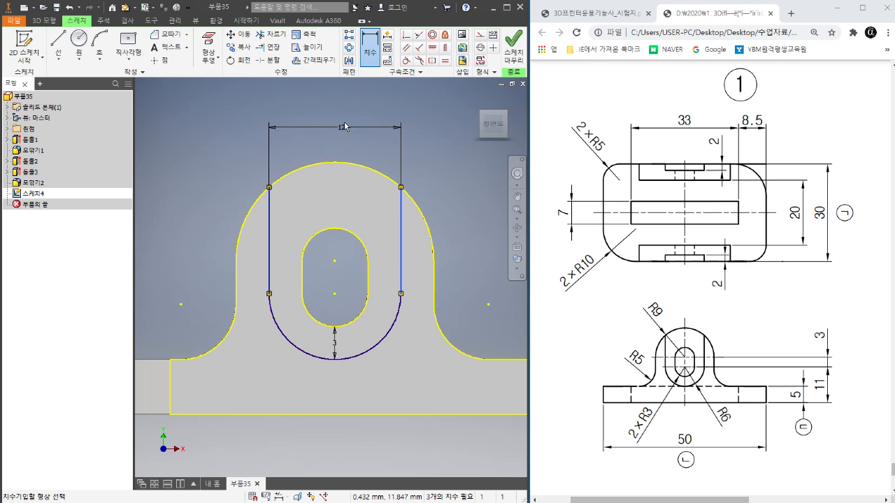
left_click(344, 124)
key("Return")
right_click(429, 161)
left_click(448, 160)
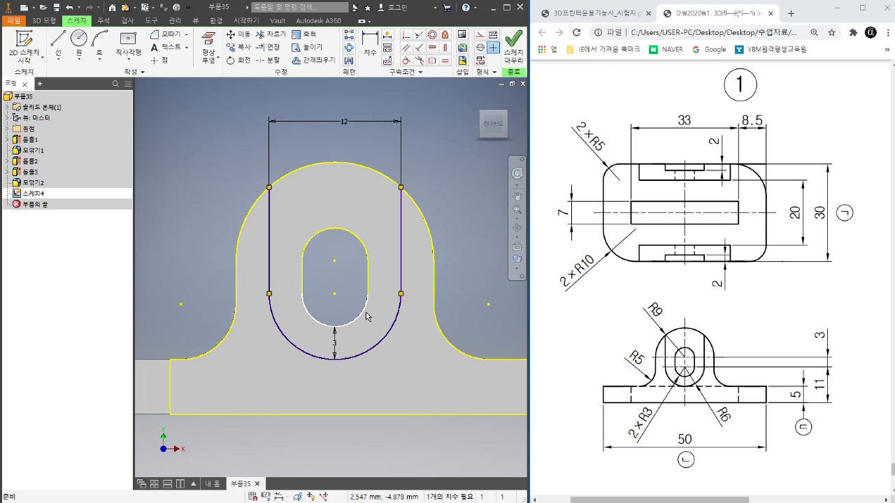
Delete the recess outline's lower arc and both side lines from the lug sketch
scroll(355, 231, "down", 3)
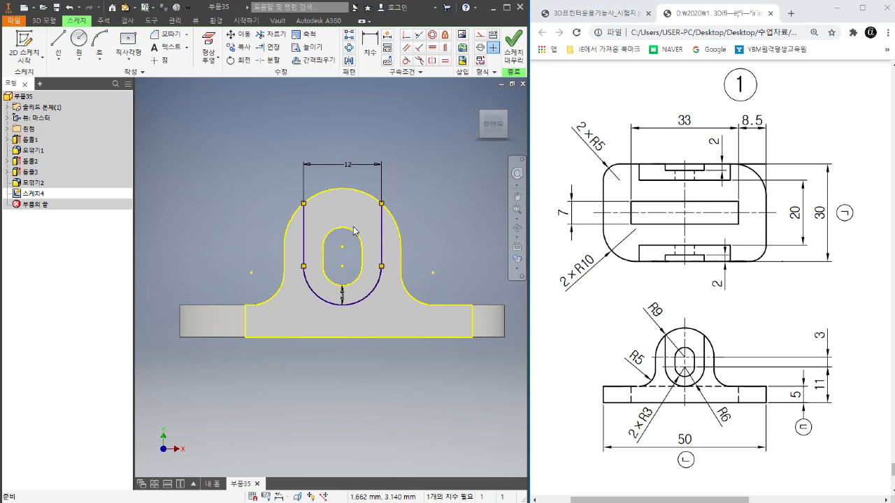
scroll(378, 293, "up", 3)
scroll(379, 302, "down", 2)
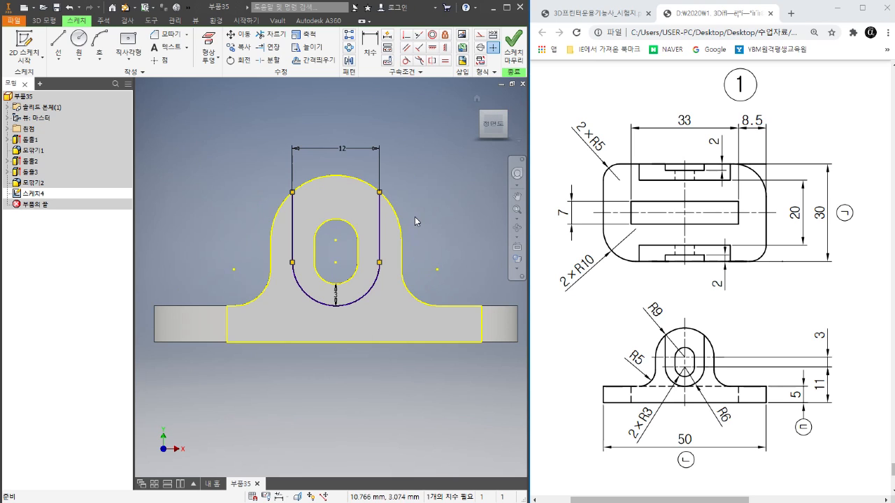
left_click(372, 292)
key("Delete")
left_click(380, 231)
key("Delete")
left_click(294, 224)
key("Delete")
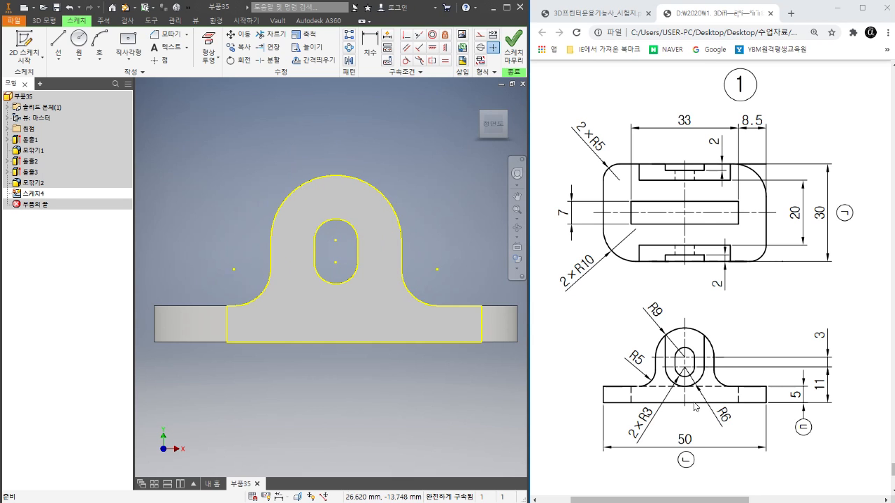
Draw a circle about 11 mm in diameter centred on the lower arc centre of the lug's slot
scroll(685, 409, "up", 5, "ctrl")
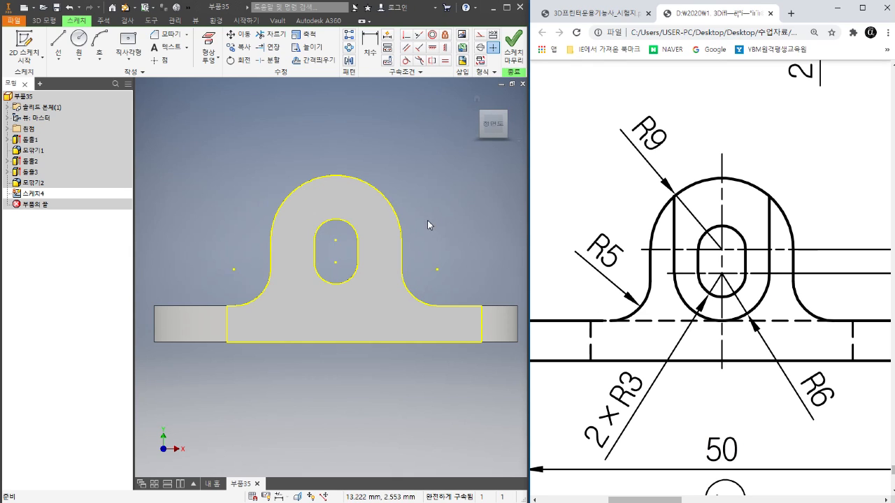
left_click(79, 38)
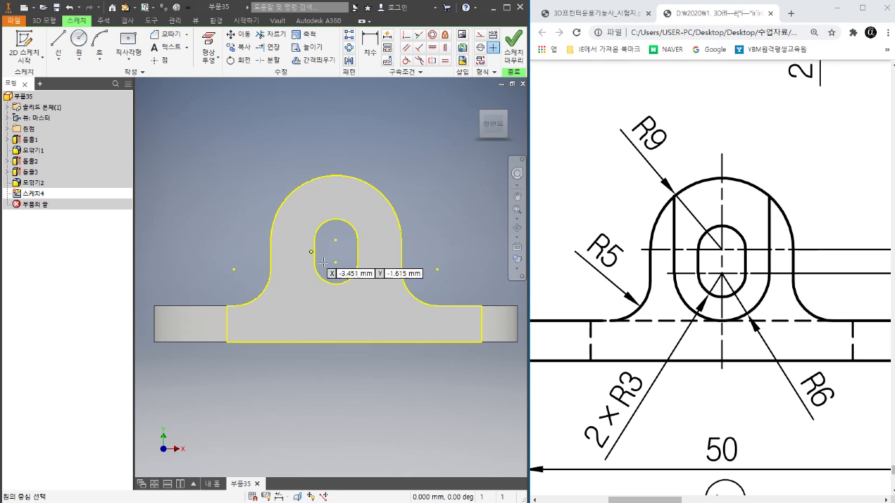
left_click(336, 262)
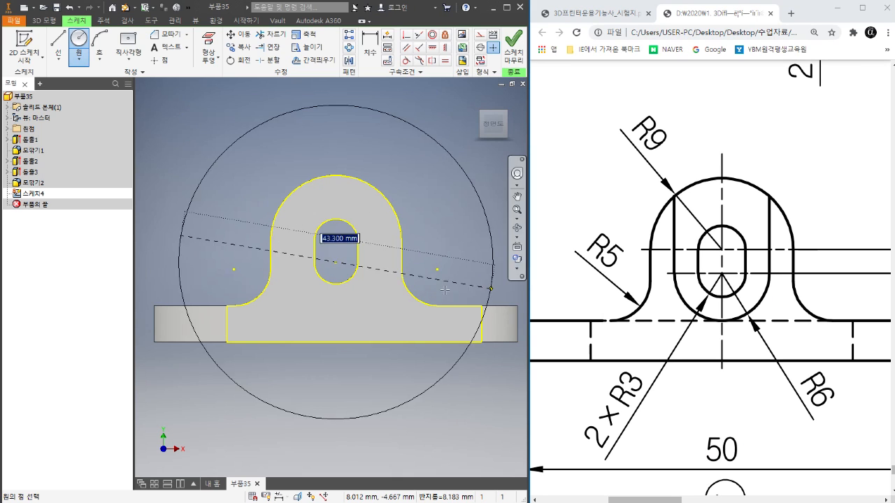
left_click(360, 294)
right_click(445, 199)
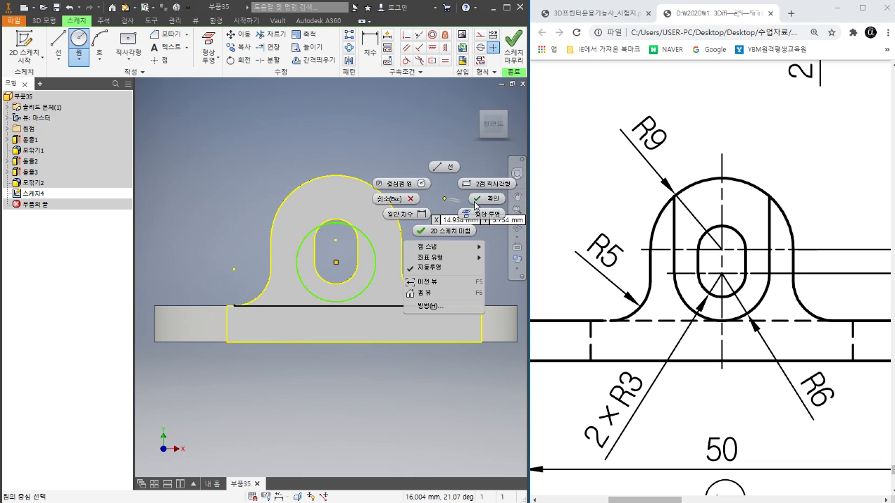
left_click(472, 207)
Dimension the circle around the lug's slot as a radius of 6 mm
key("F4")
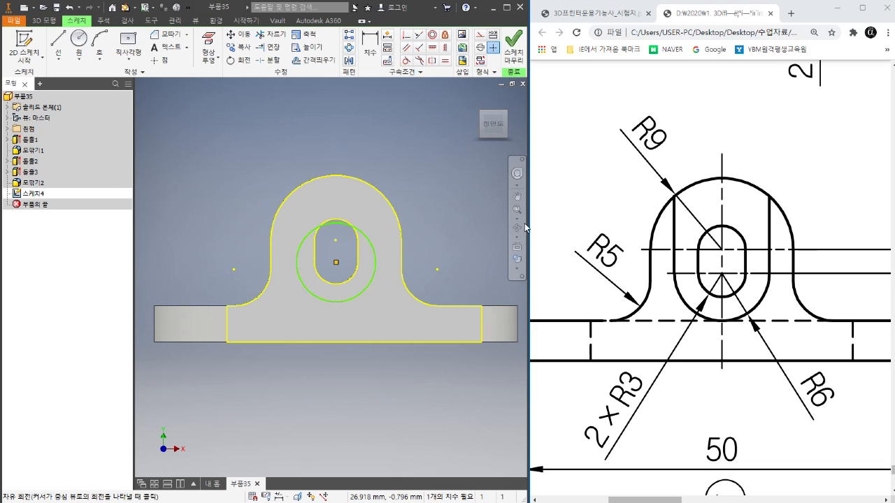
left_click(363, 52)
left_click(333, 302)
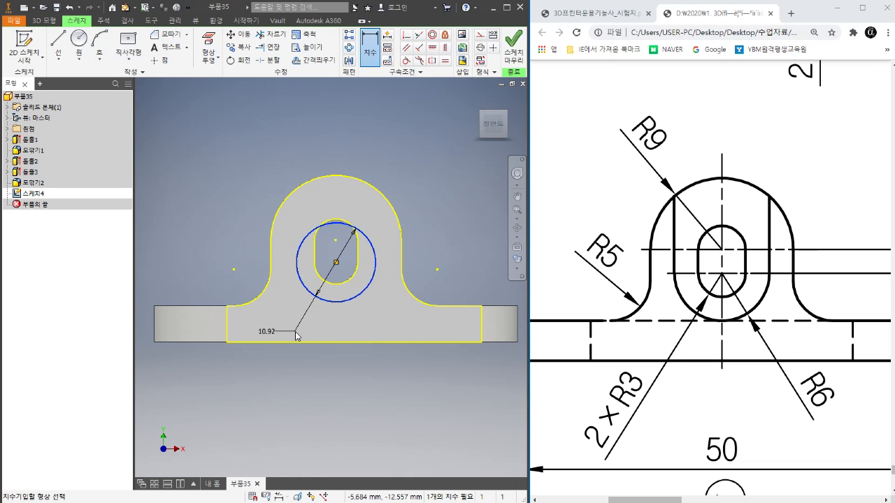
right_click(296, 335)
mouse_move(320, 384)
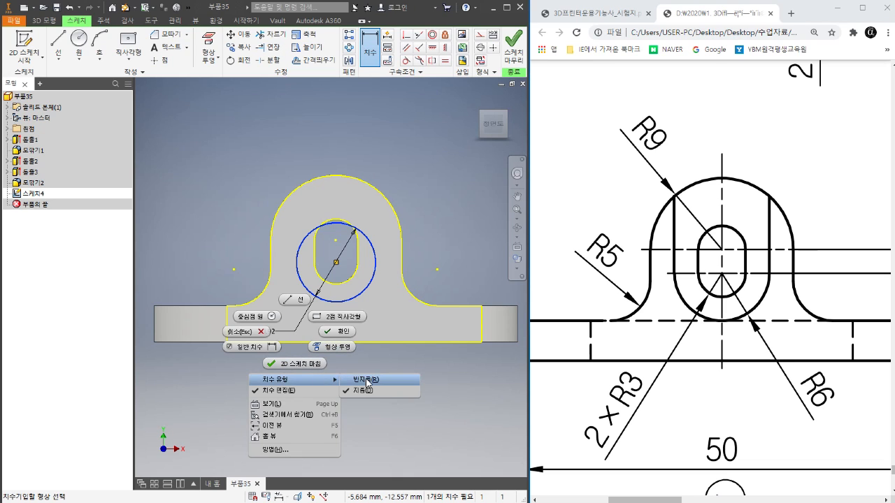
left_click(367, 382)
left_click(308, 342)
type("6")
key("Return")
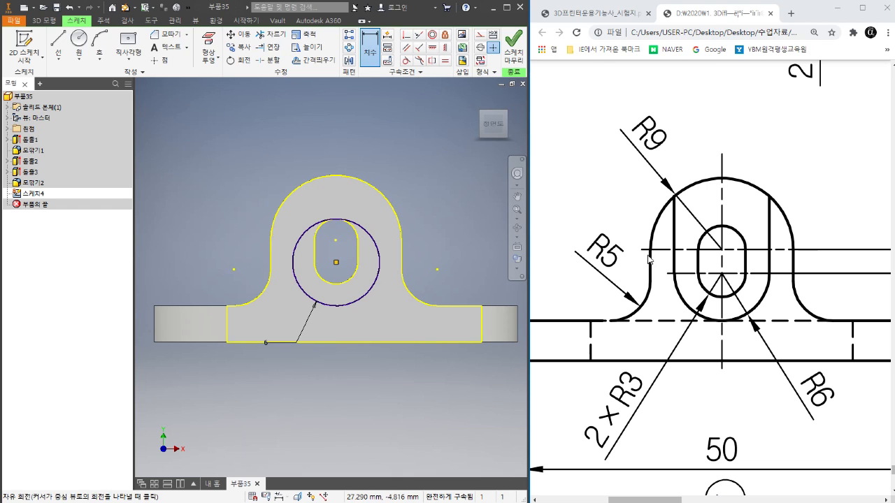
Draw two vertical lines about 18 mm apart on either side of the circle and delete the horizontal line joining them
left_click(58, 47)
left_click(261, 120)
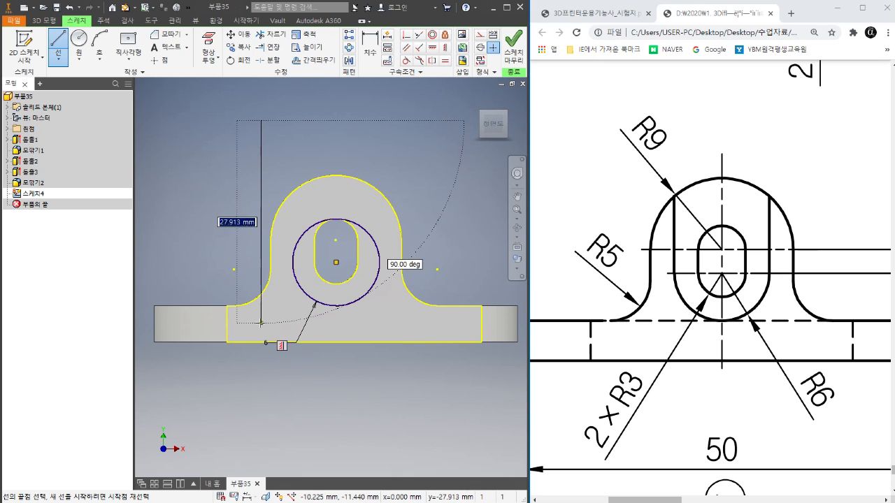
left_click(262, 325)
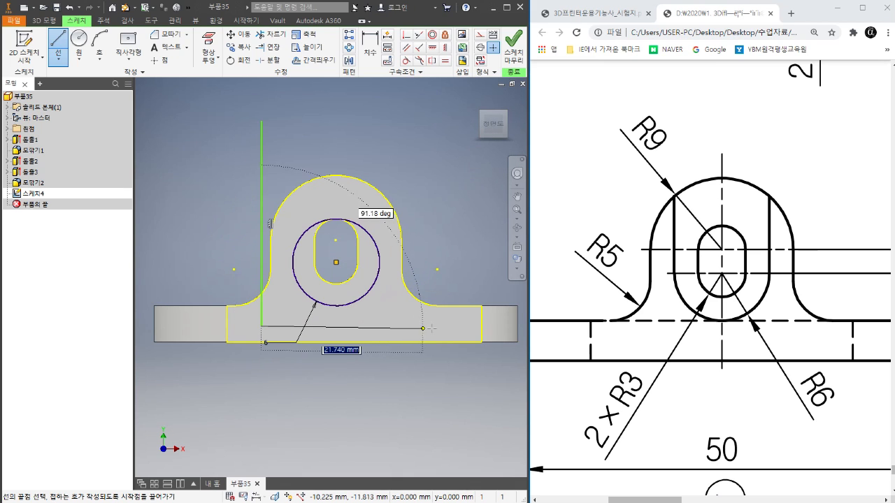
left_click(390, 326)
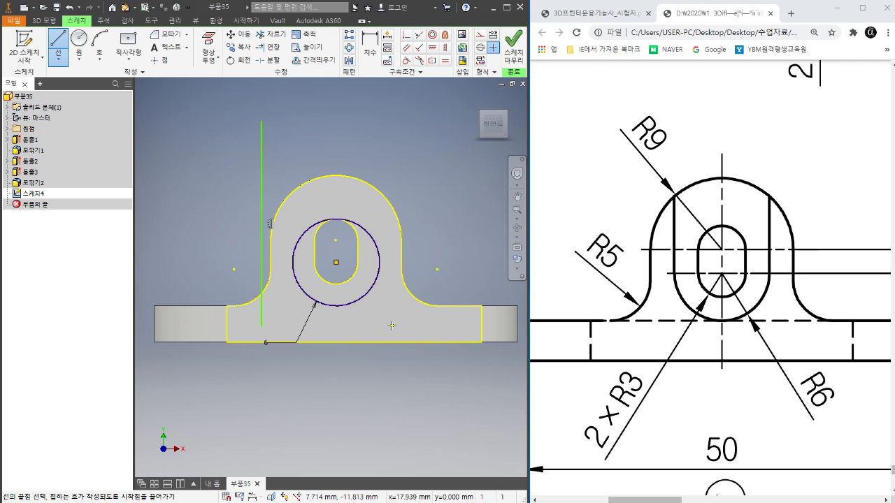
left_click(391, 111)
right_click(416, 131)
left_click(454, 131)
left_click(356, 328)
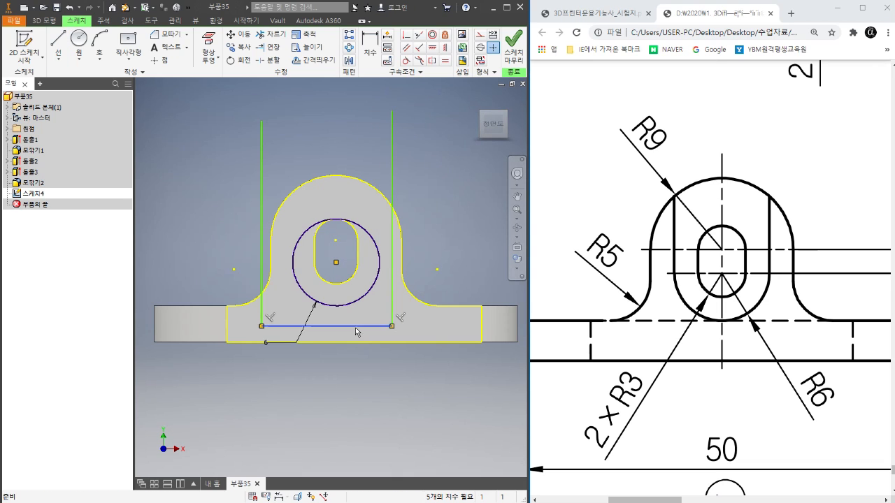
key("Delete")
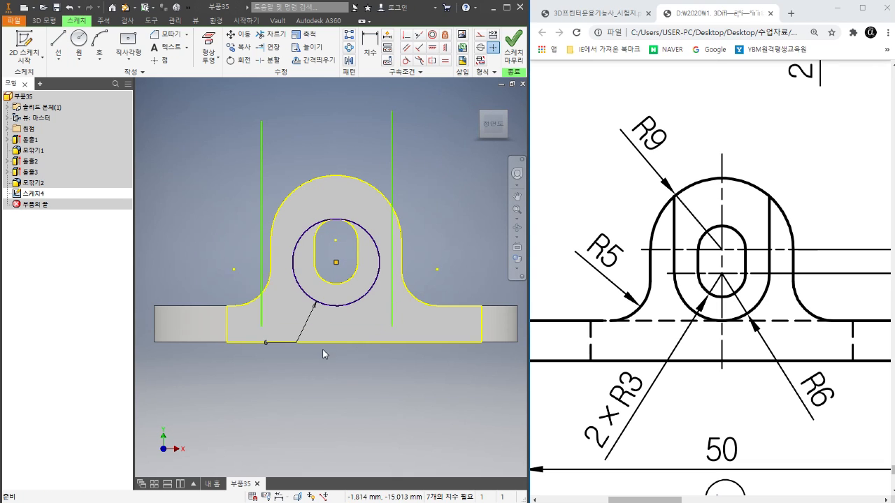
Constrain both vertical lines tangent to the R6 circle
scroll(324, 345, "up", 3)
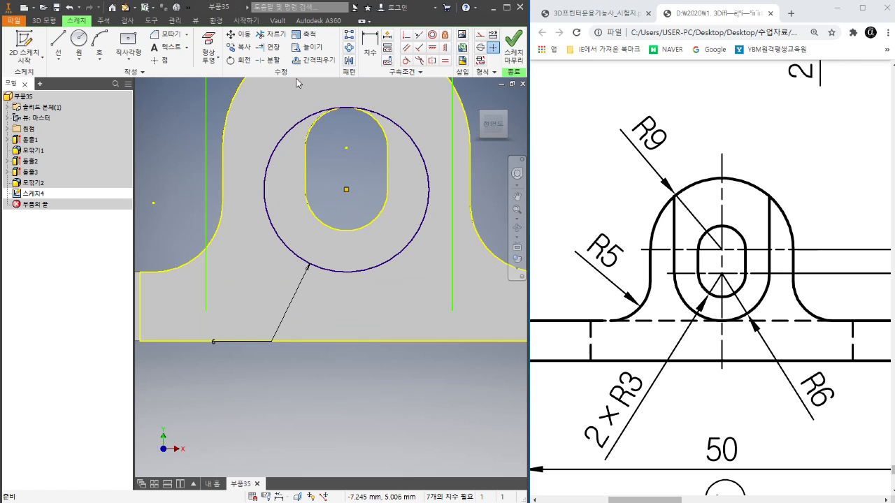
left_click(405, 61)
scroll(308, 171, "down", 5)
left_click(305, 168)
left_click(278, 171)
left_click(352, 167)
left_click(364, 144)
right_click(395, 135)
left_click(421, 138)
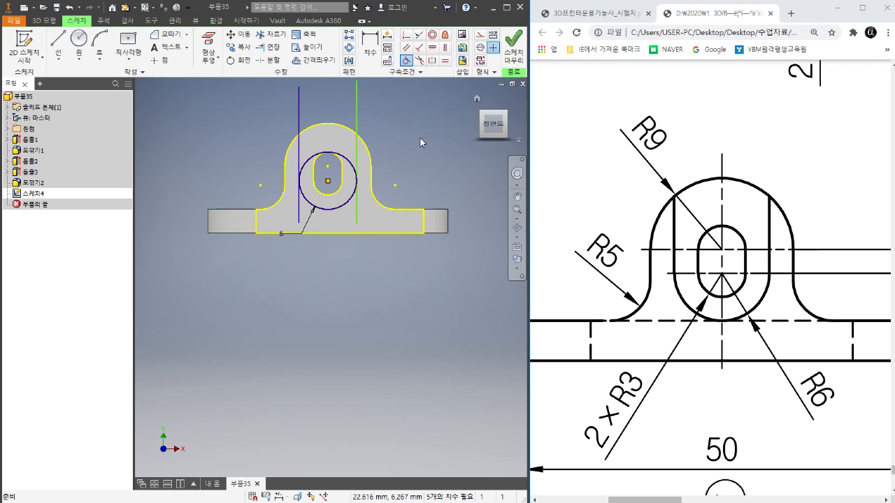
Trim the vertical lines and the upper half of the circle to leave a U-shaped recess outline ending at the lug's rounded edge
scroll(420, 138, "up", 2)
scroll(363, 168, "up", 1)
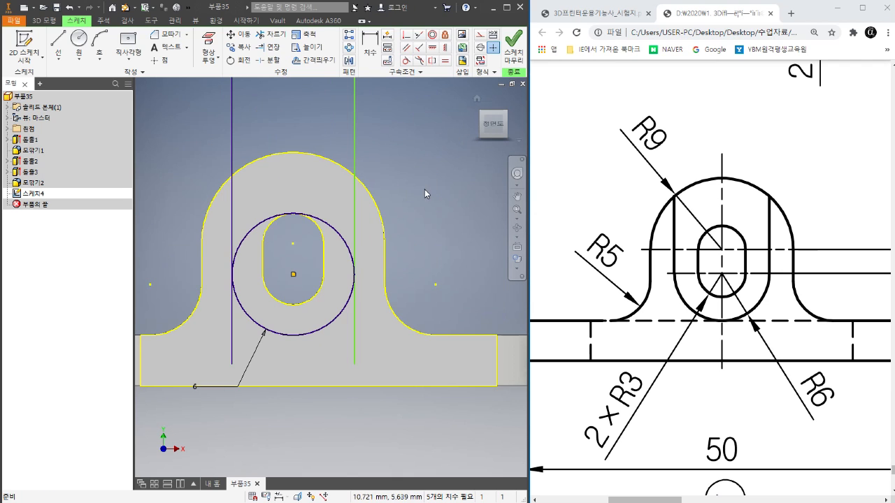
scroll(432, 228, "down", 2)
scroll(411, 216, "up", 1)
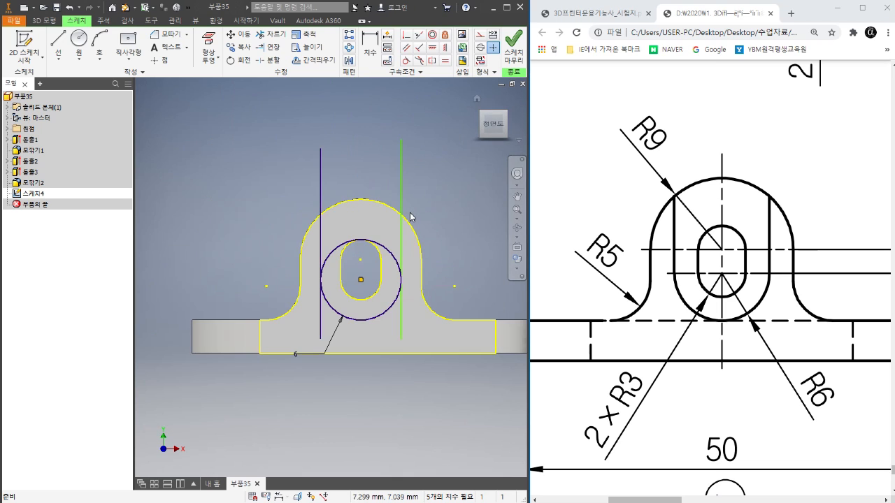
right_click(425, 201)
left_click(456, 193)
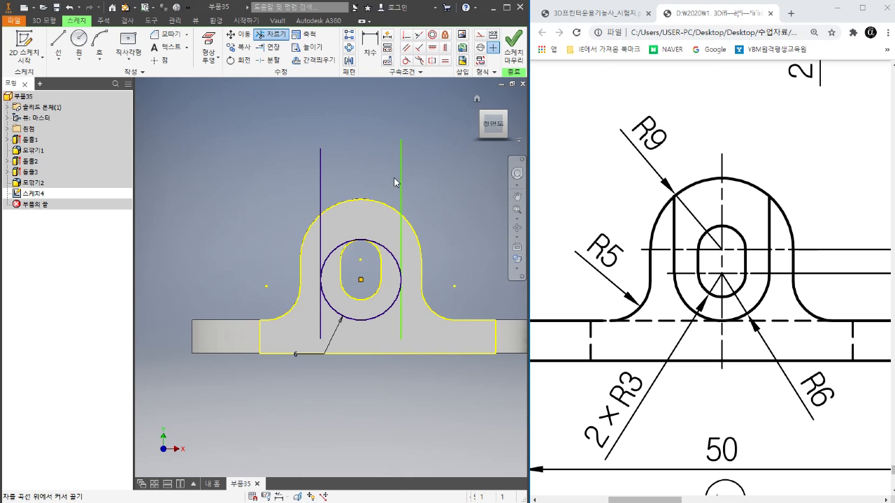
left_click(320, 318)
left_click(400, 329)
left_click(390, 254)
left_click(336, 259)
right_click(394, 183)
left_click(411, 225)
Test the freedom of the U outline's right side line by moving its upper endpoint along the lug's rounded edge
scroll(399, 244, "down", 3)
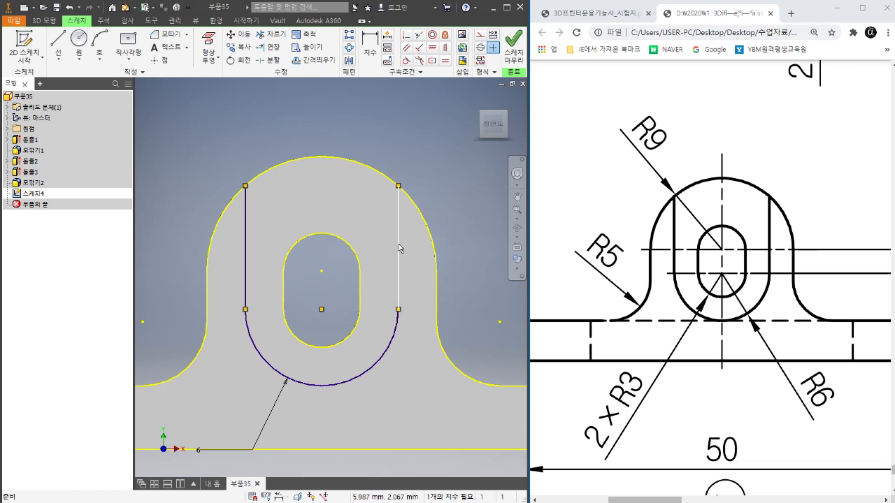
left_click(399, 237)
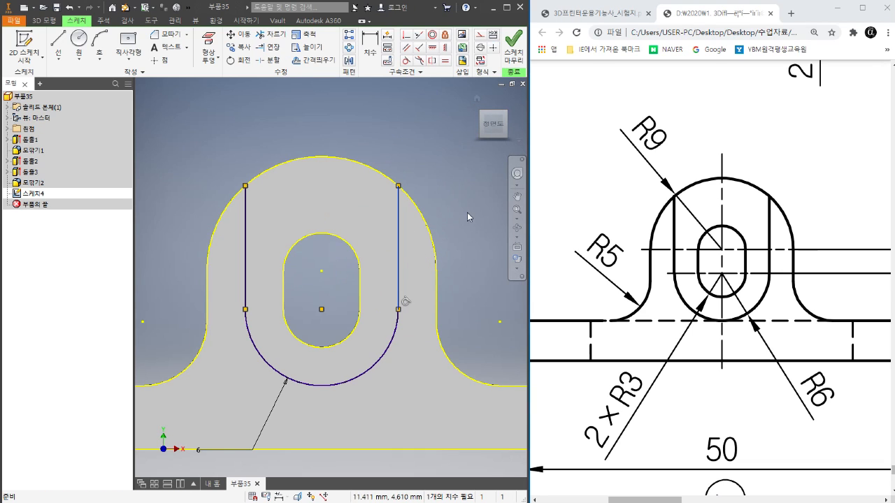
left_click(380, 281)
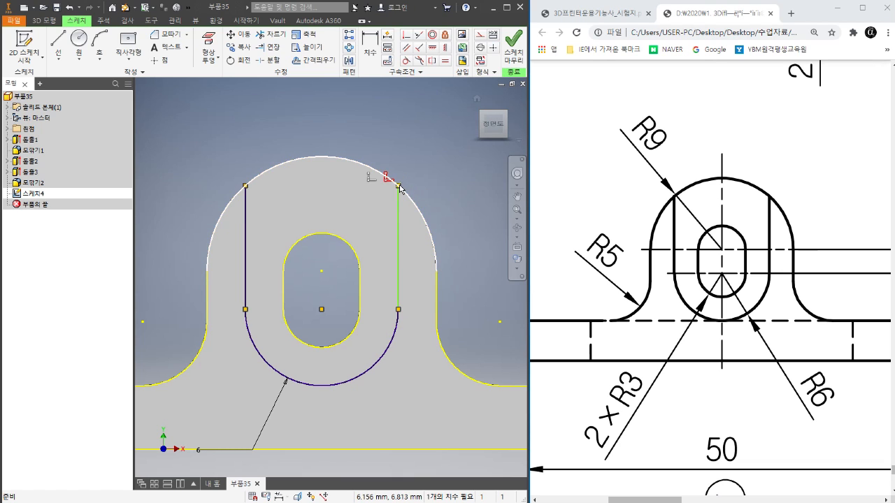
mouse_move(396, 191)
left_mouse_down()
mouse_move(410, 210)
mouse_move(410, 236)
mouse_move(401, 224)
mouse_move(404, 232)
left_mouse_up()
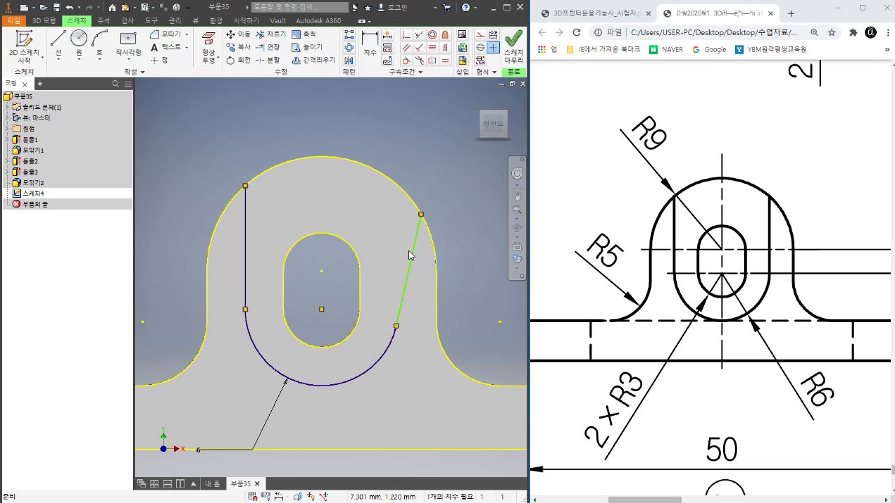
Constrain the U outline's right side line to vertical and reposition the R6 dimension text closer to the arc
left_click(444, 47)
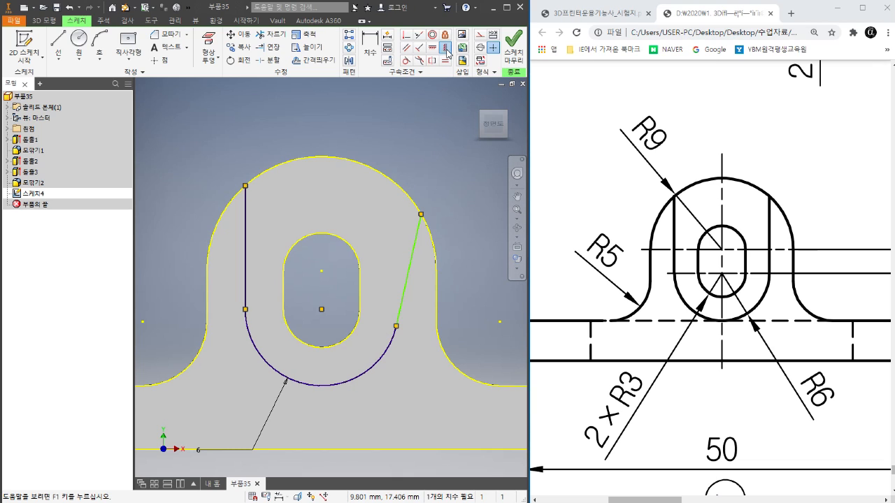
left_click(412, 264)
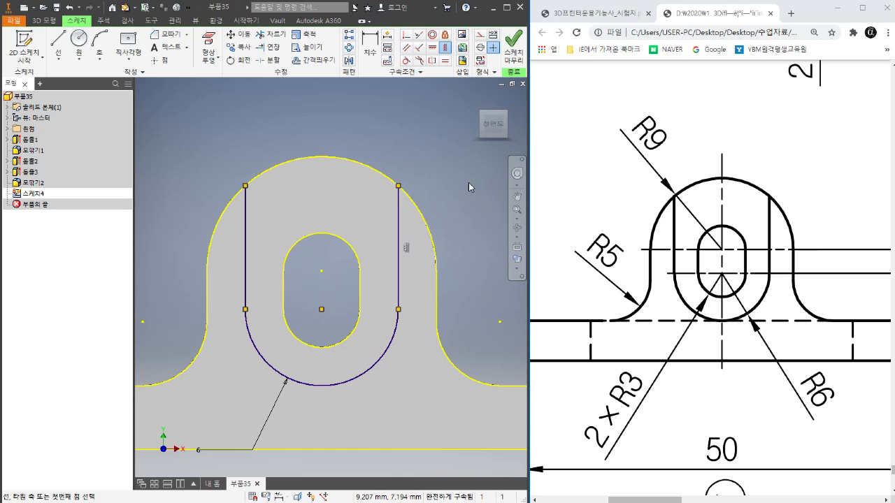
scroll(356, 201, "up", 3)
left_click_drag(272, 344, 257, 325)
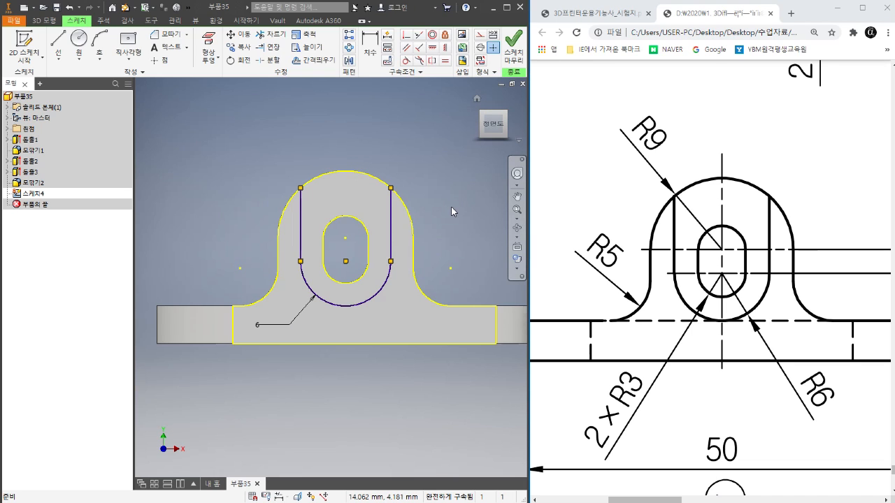
Extrude the U-shaped recess profile as a cut 2 mm deep into the lug's outer face
key("e")
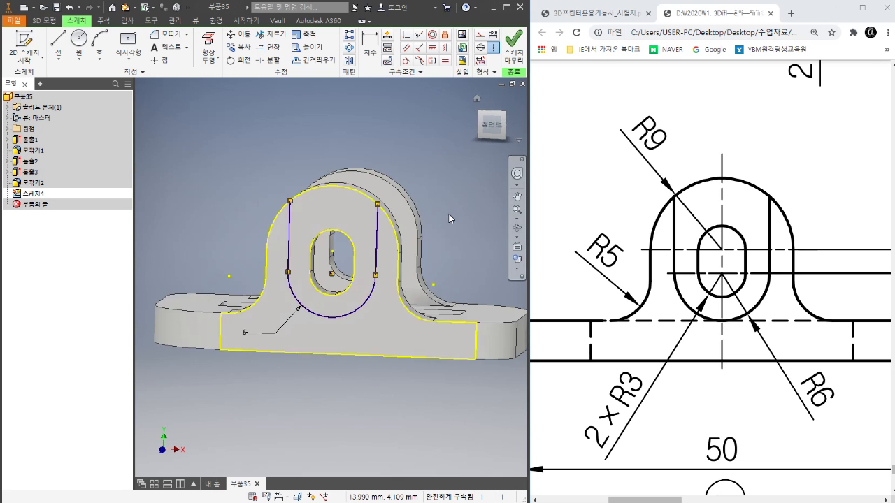
scroll(266, 246, "up", 3)
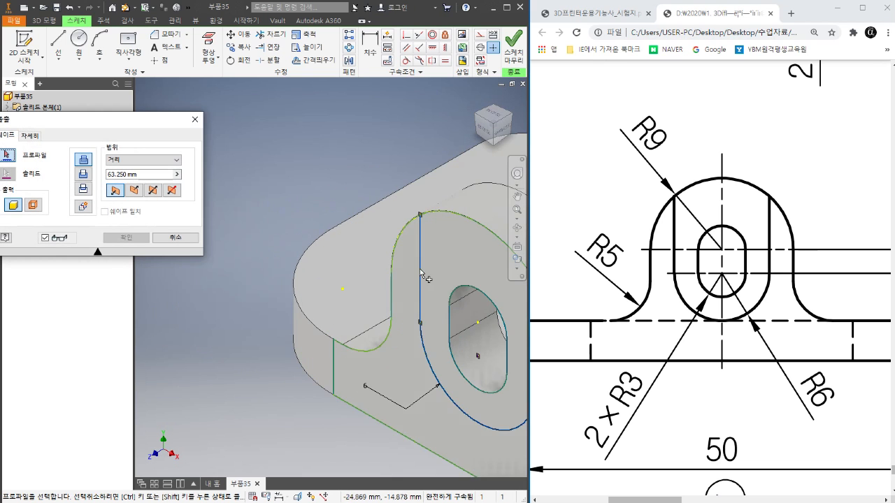
scroll(427, 276, "up", 2)
left_click(429, 282)
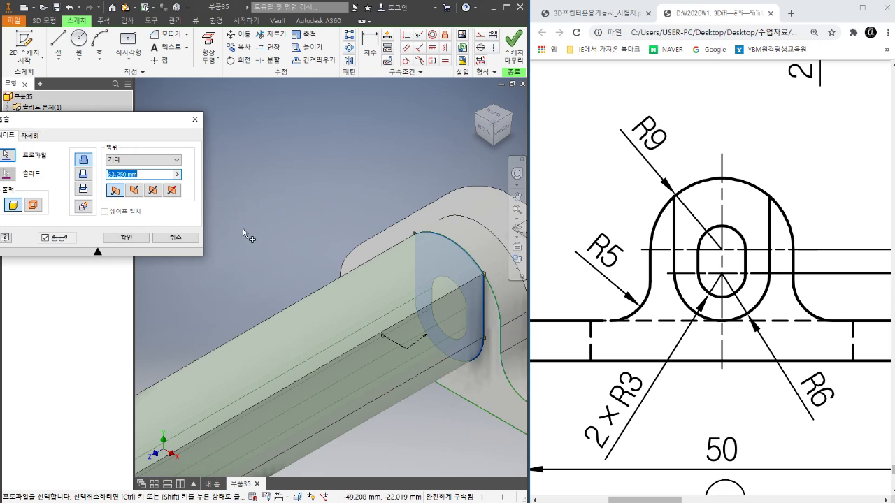
left_click(135, 189)
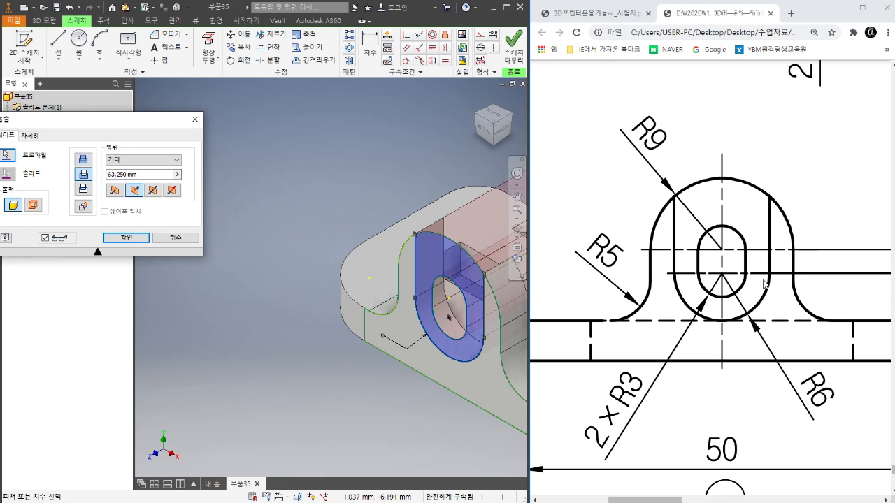
left_click(846, 187)
scroll(704, 331, "down", 3, "ctrl")
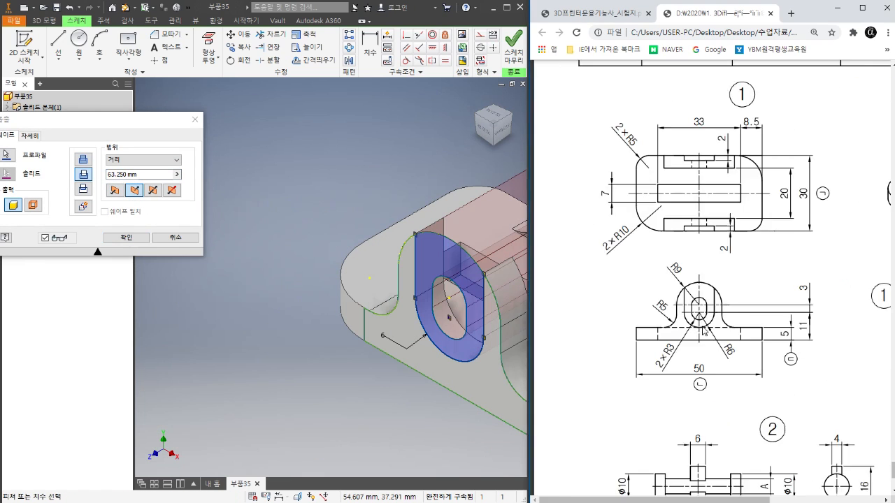
scroll(678, 146, "up", 1, "ctrl")
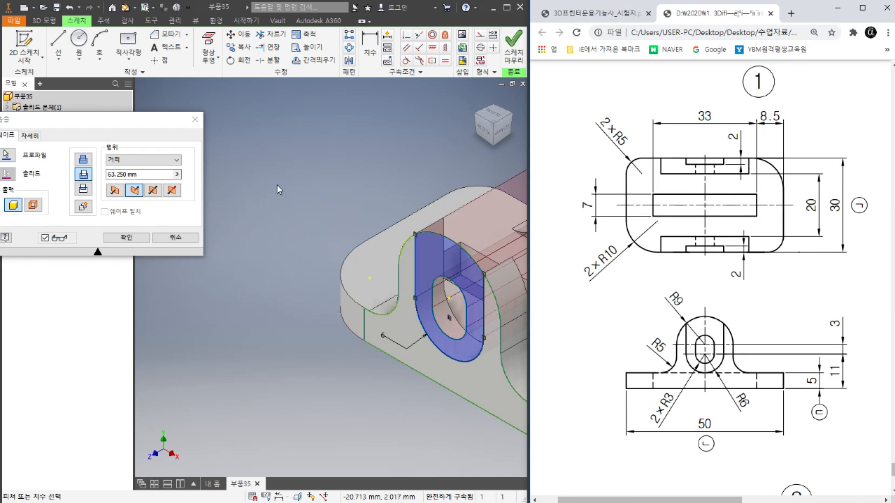
left_click(140, 175)
type("2")
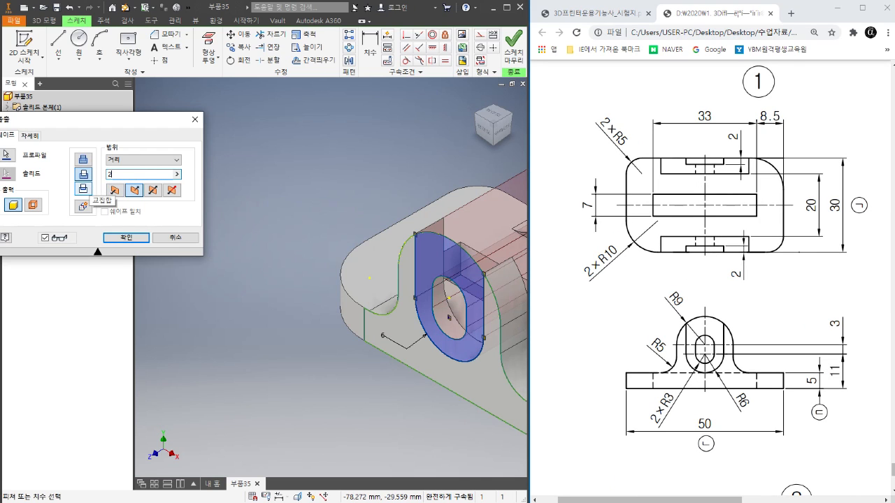
key("Return")
scroll(313, 222, "down", 4)
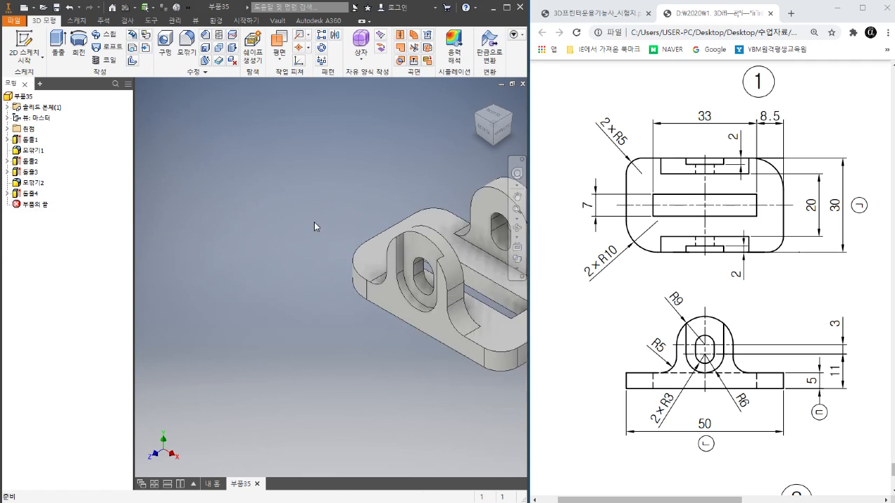
scroll(378, 248, "up", 5)
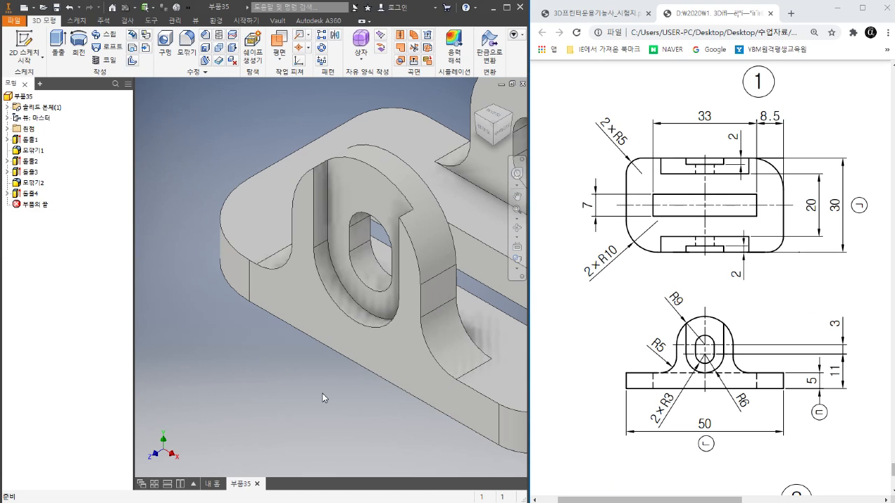
key("F6")
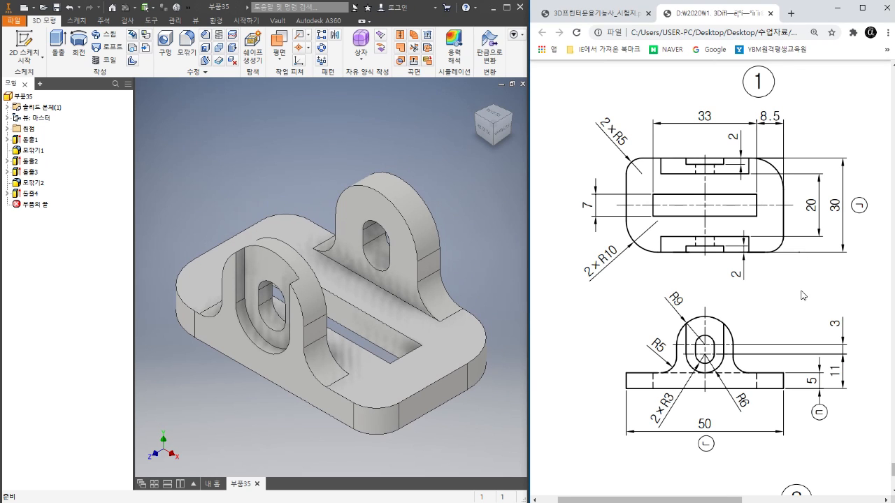
Compare the drawing's isometric and plan views with the model to find the symmetry line between the two lugs
left_click_drag(720, 500, 851, 498)
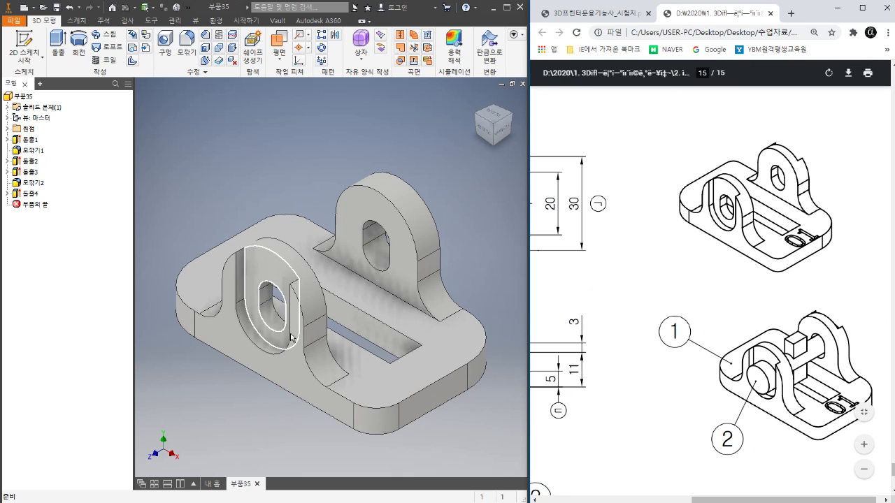
left_click(471, 237)
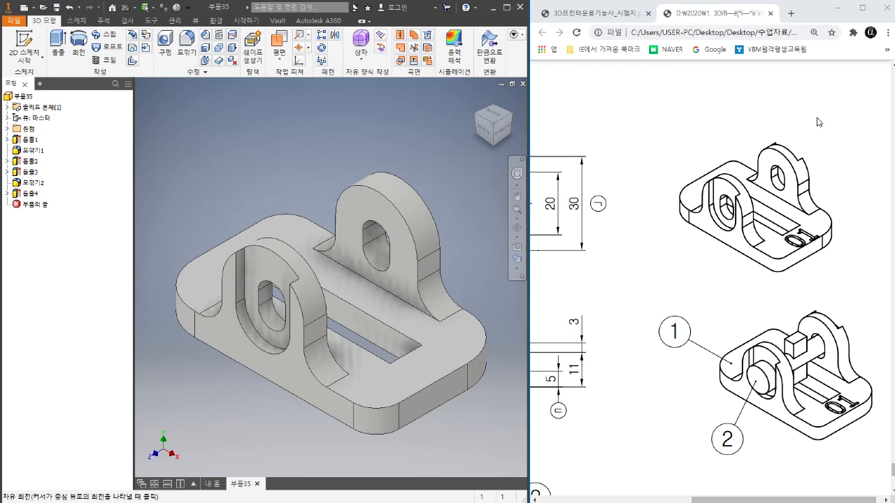
left_click_drag(805, 500, 704, 500)
left_click(489, 115)
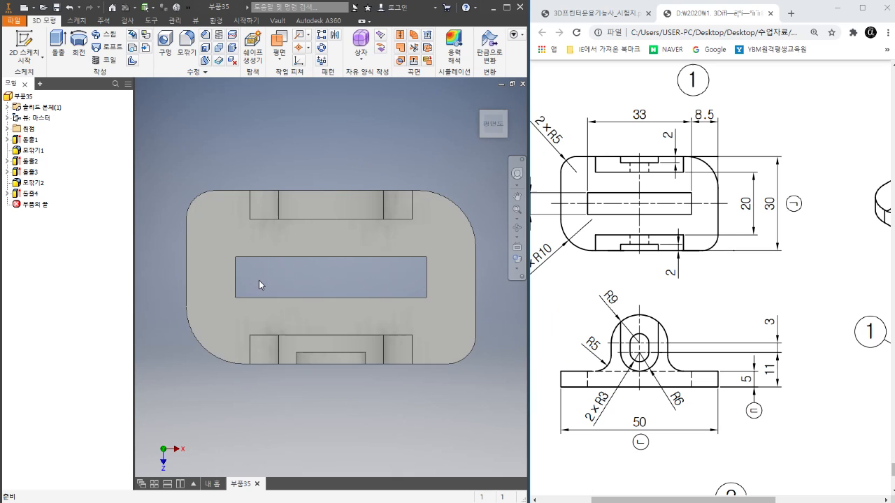
left_click_drag(188, 278, 460, 279)
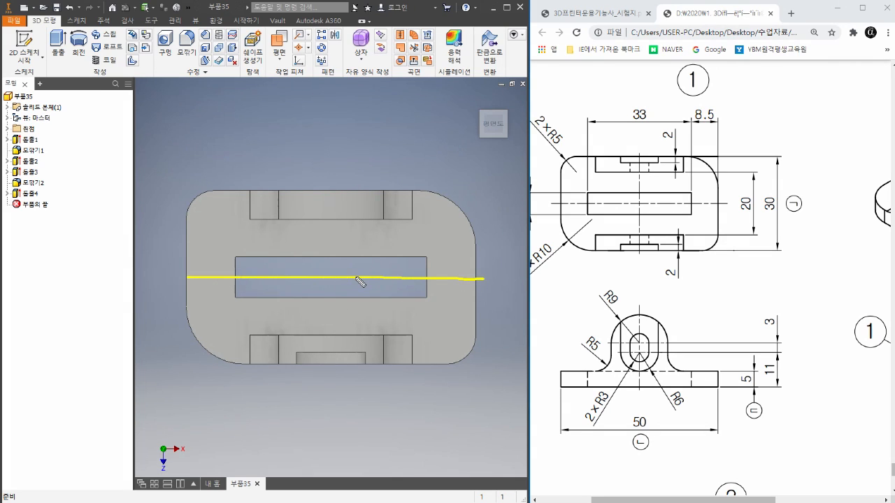
key("Escape")
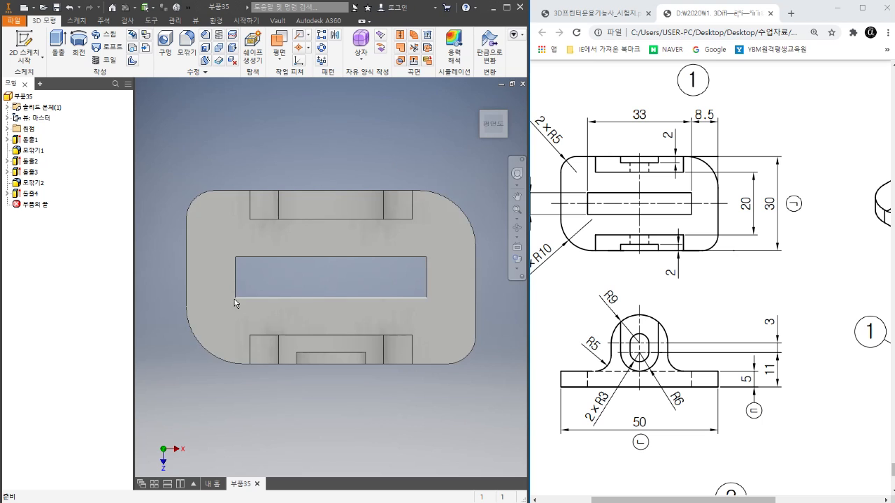
key("F6")
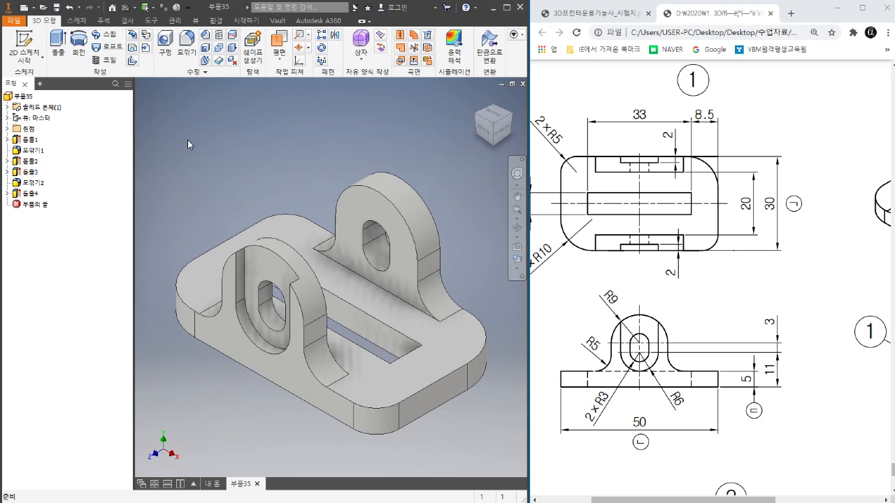
left_click_drag(640, 499, 707, 501)
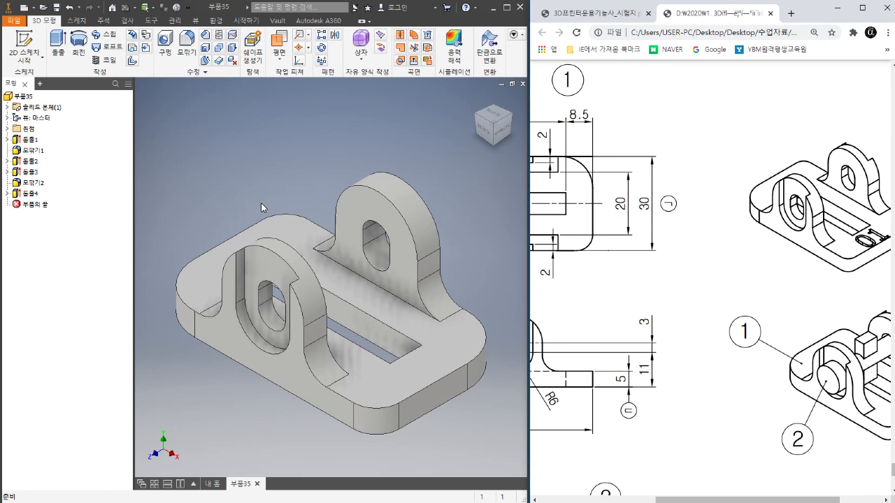
Expand the origin folder and examine how the XY and XZ planes lie relative to the two lugs
left_click(8, 129)
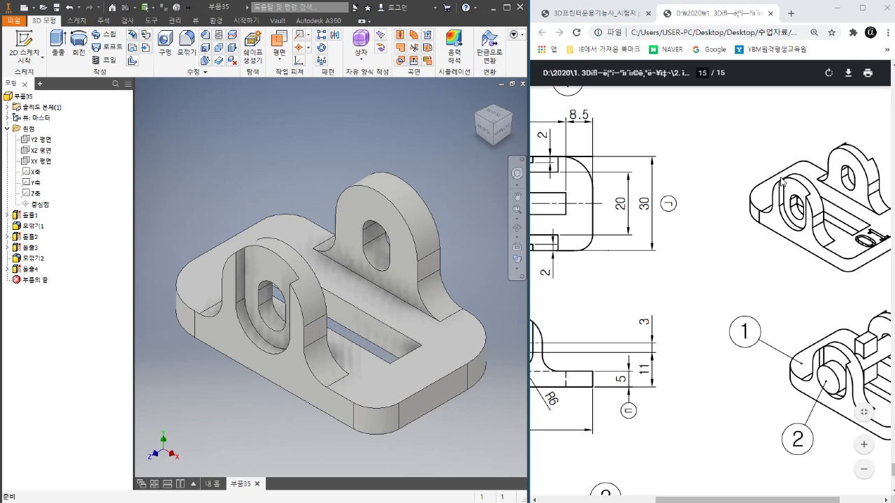
scroll(702, 455, "left", 3, "shift")
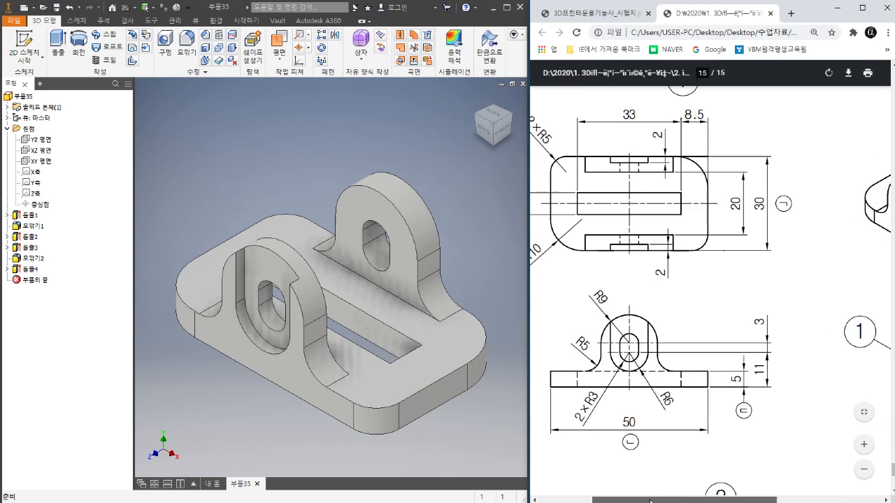
scroll(792, 209, "right", 5, "shift")
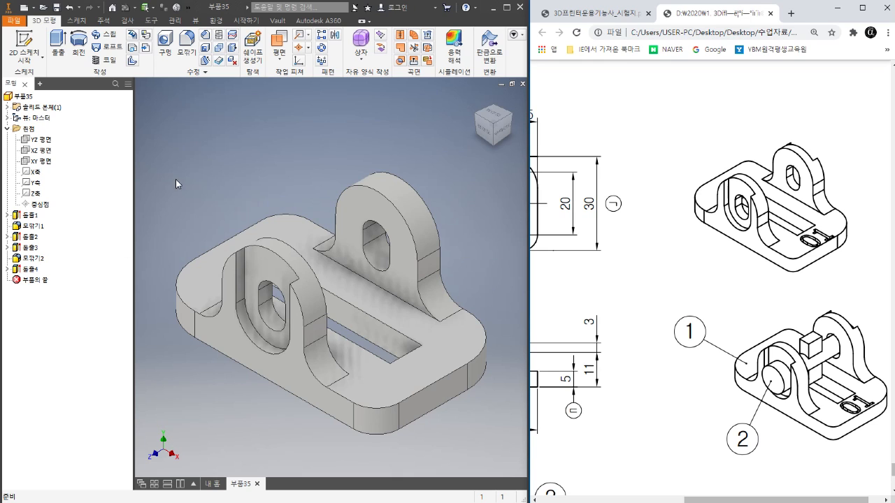
left_click(40, 161)
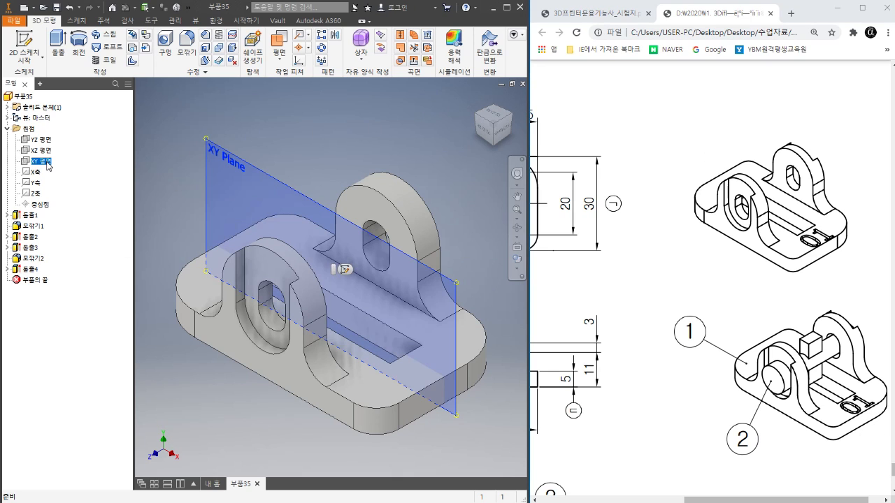
left_click(491, 116)
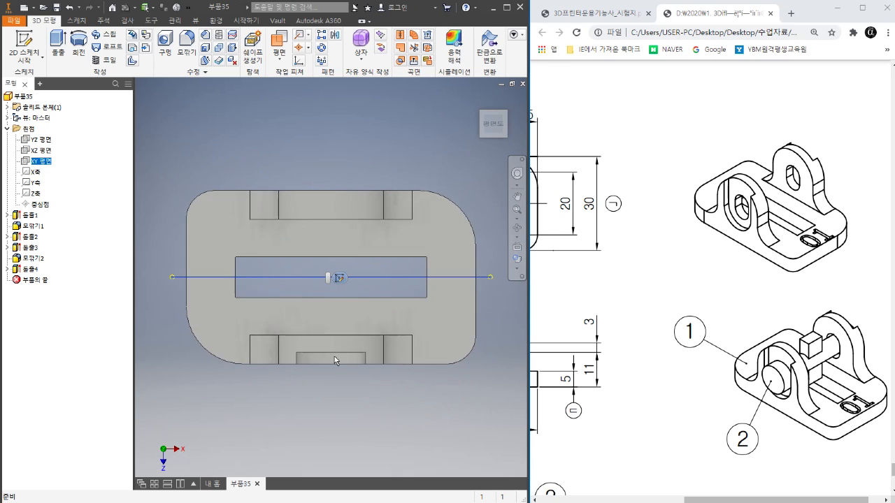
left_click(44, 151)
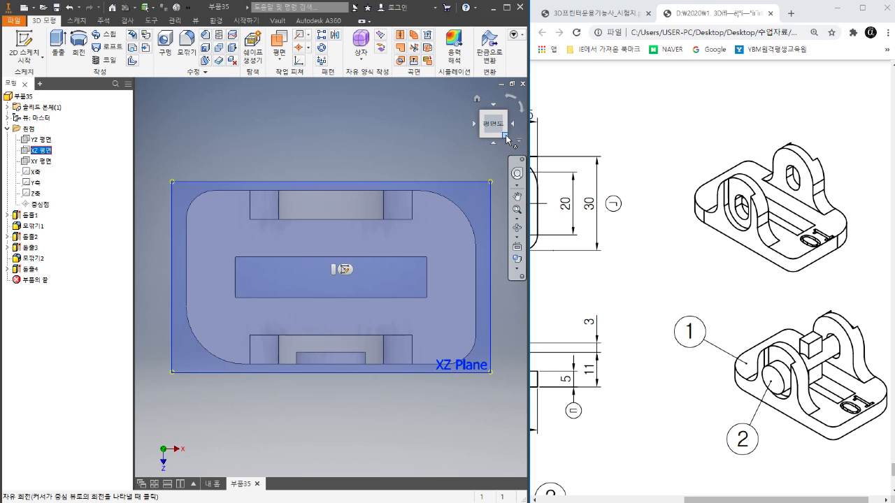
left_click(508, 139)
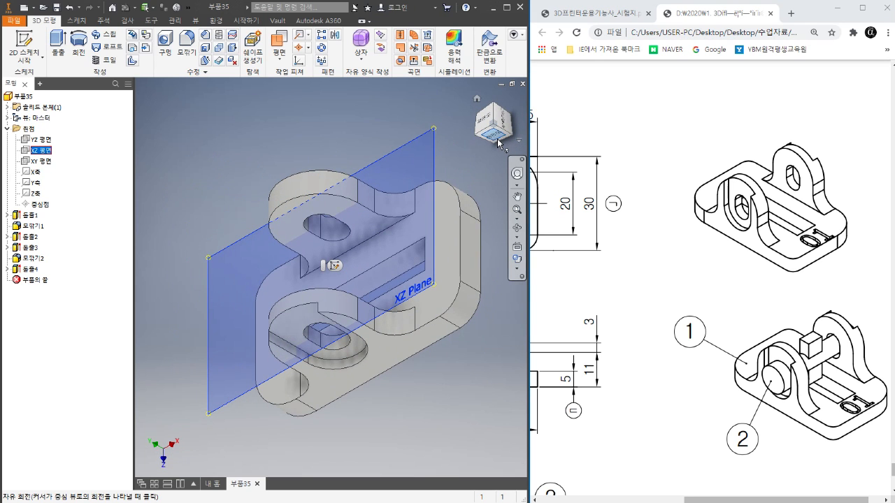
left_click(501, 144)
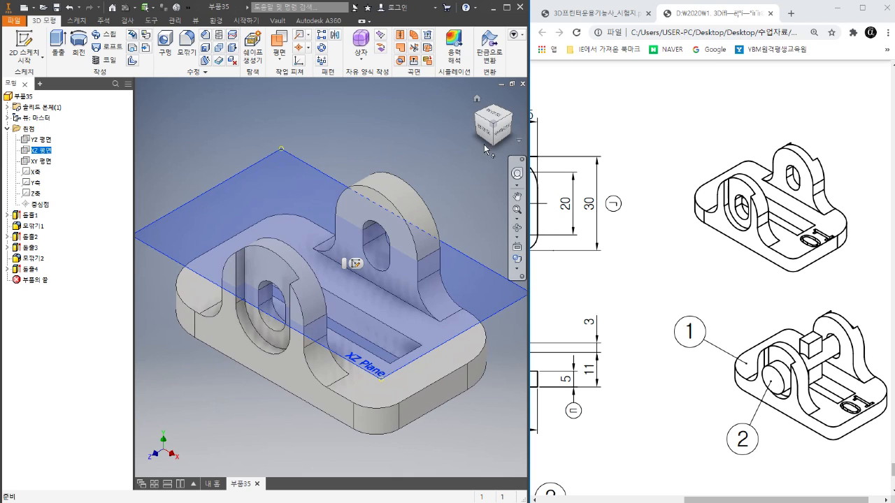
left_click(488, 137)
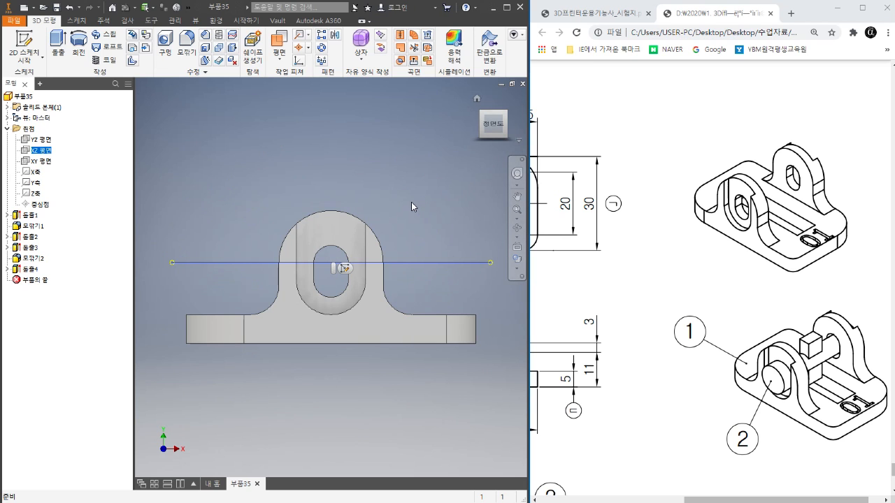
left_click(506, 116)
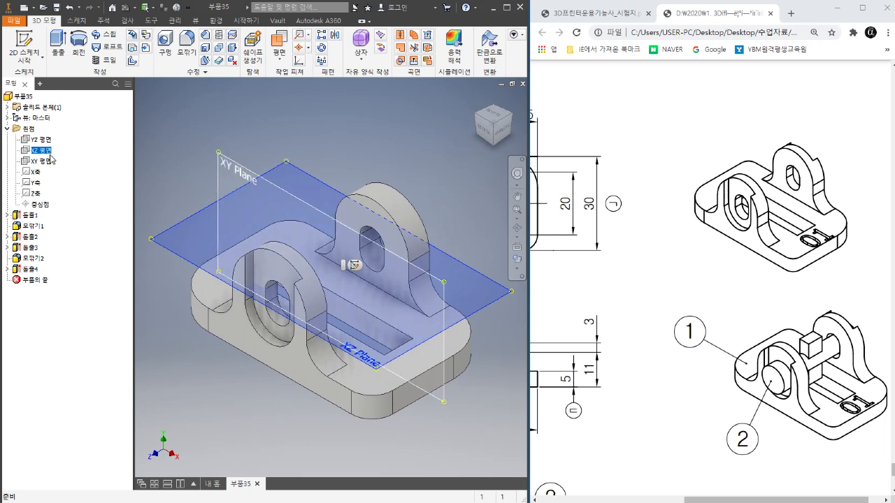
Examine the YZ and XY planes against the recess cut to identify the plane midway between the lugs
left_click(46, 143)
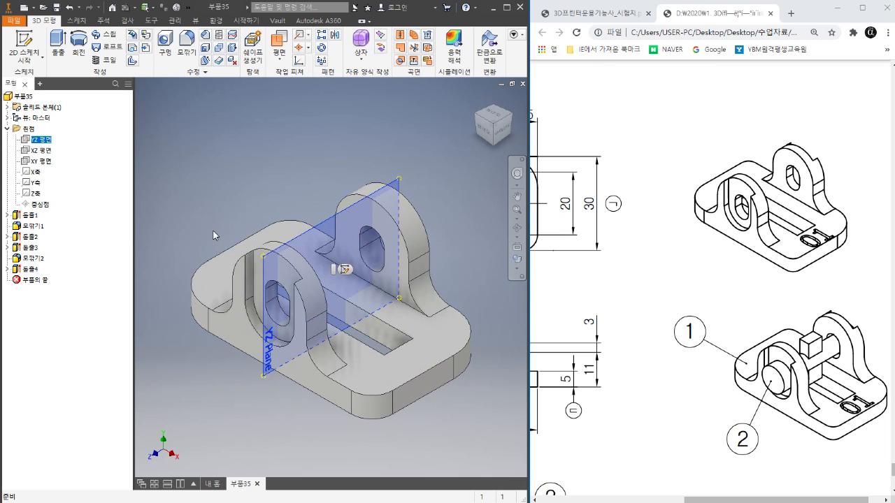
left_click(481, 134)
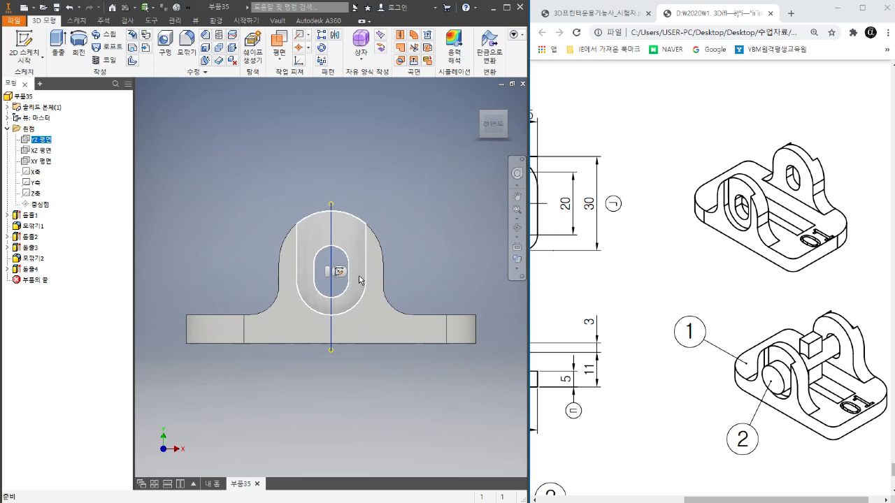
mouse_move(506, 113)
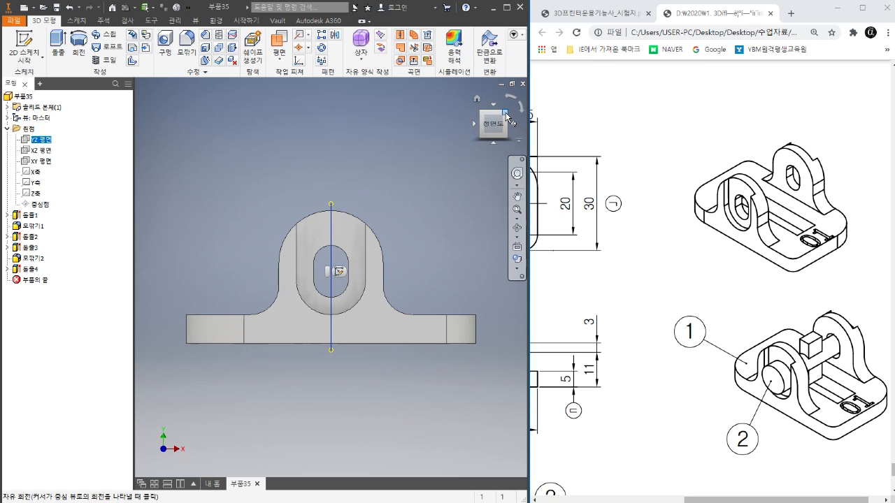
left_click(477, 98)
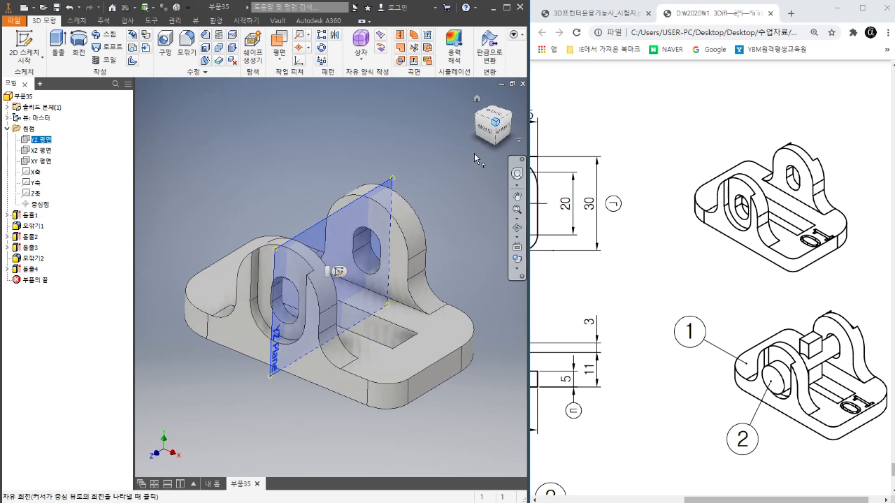
left_click(44, 162)
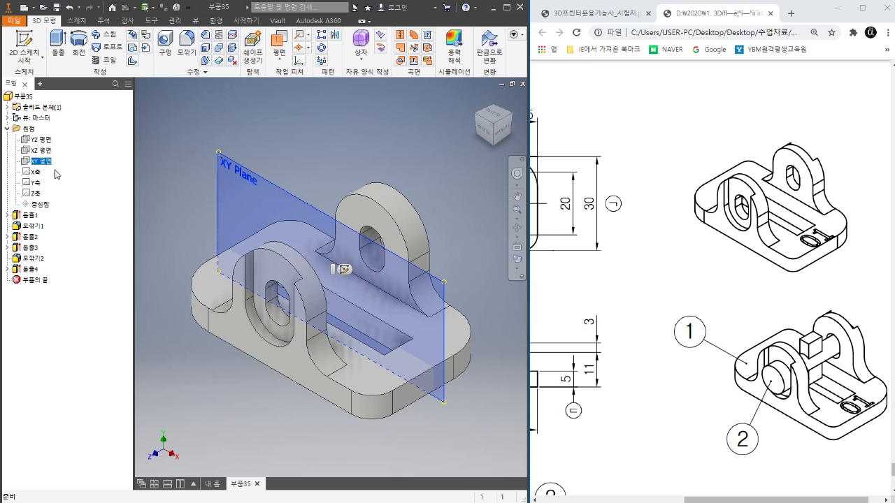
left_click(465, 206)
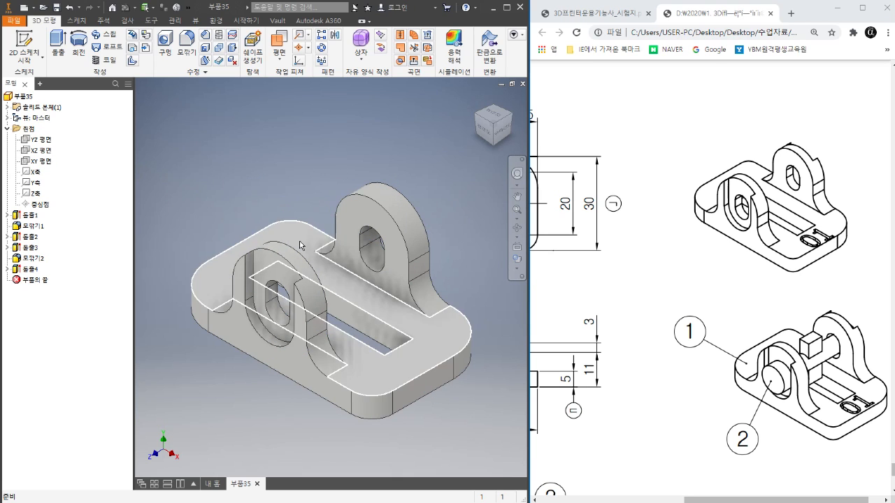
left_click(31, 269)
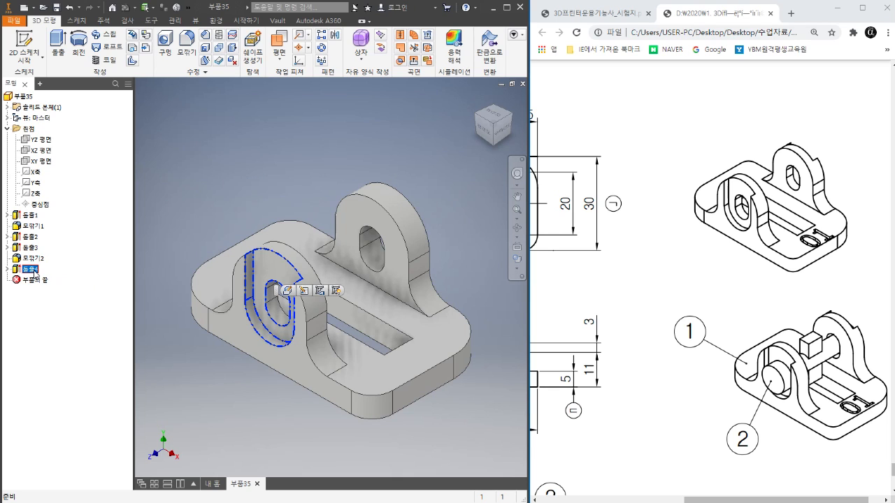
left_click(47, 162)
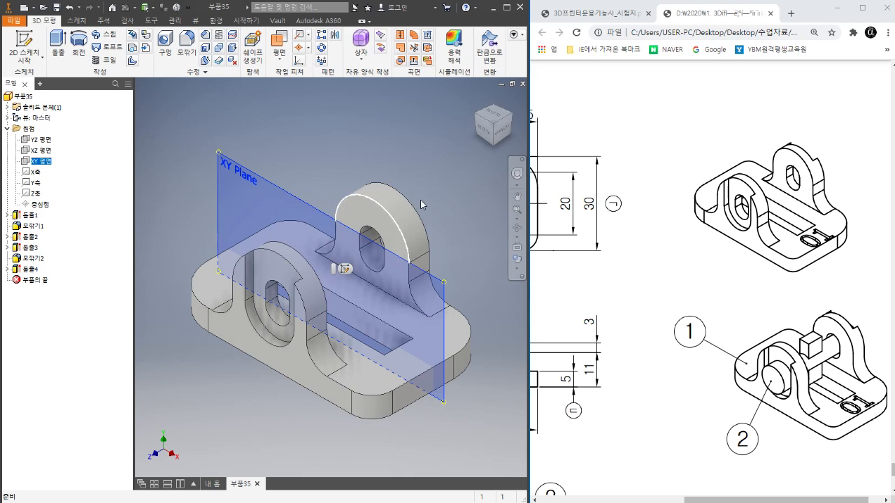
left_click(310, 144)
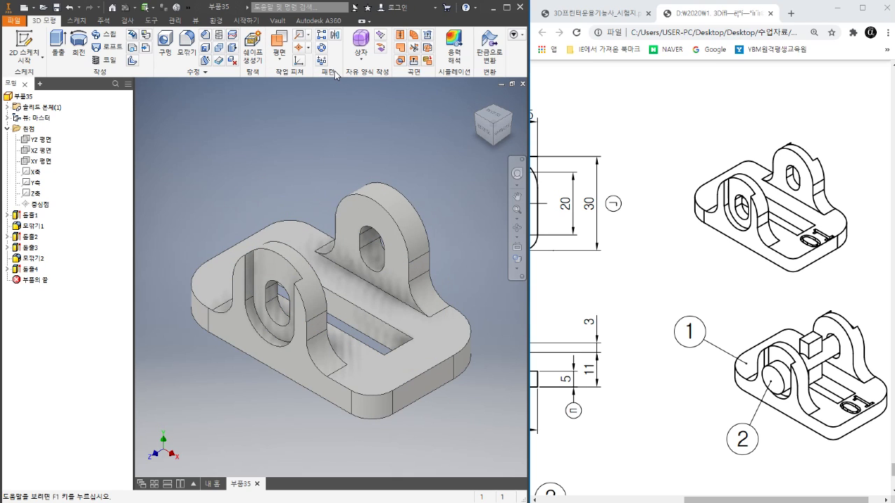
Mirror the U-shaped recess cut across the XY plane onto the opposite lug
left_click(335, 35)
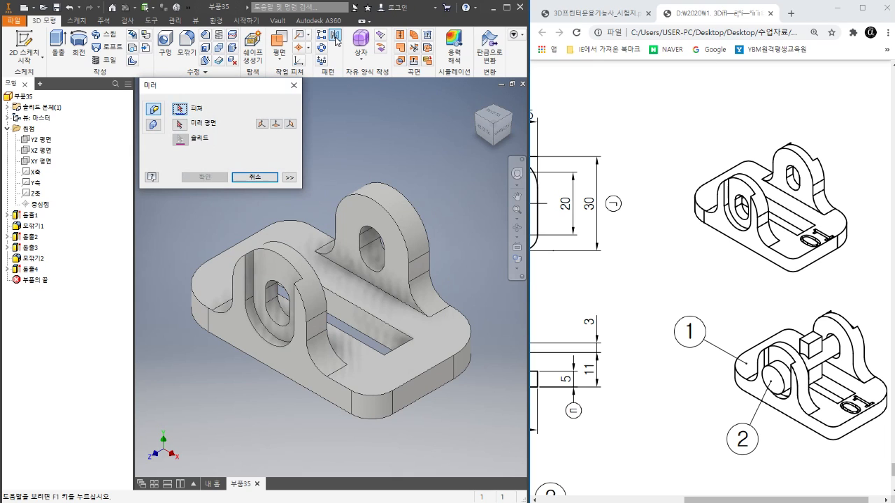
left_click(30, 270)
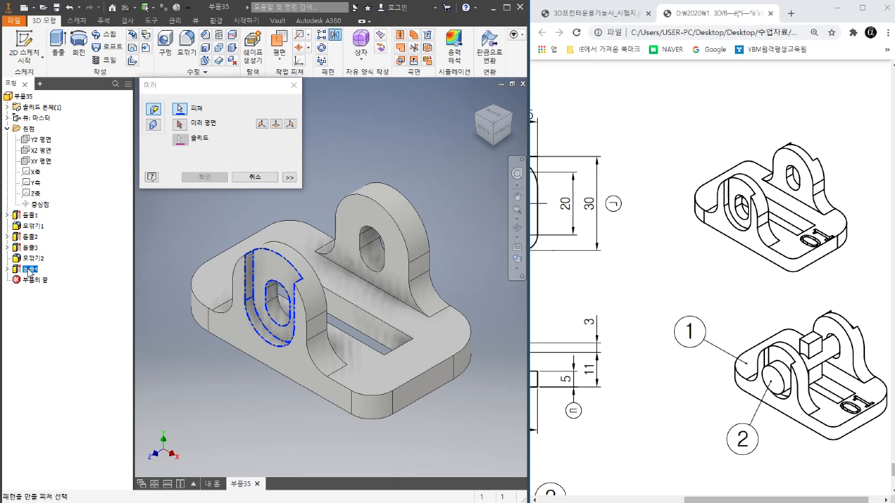
left_click(182, 126)
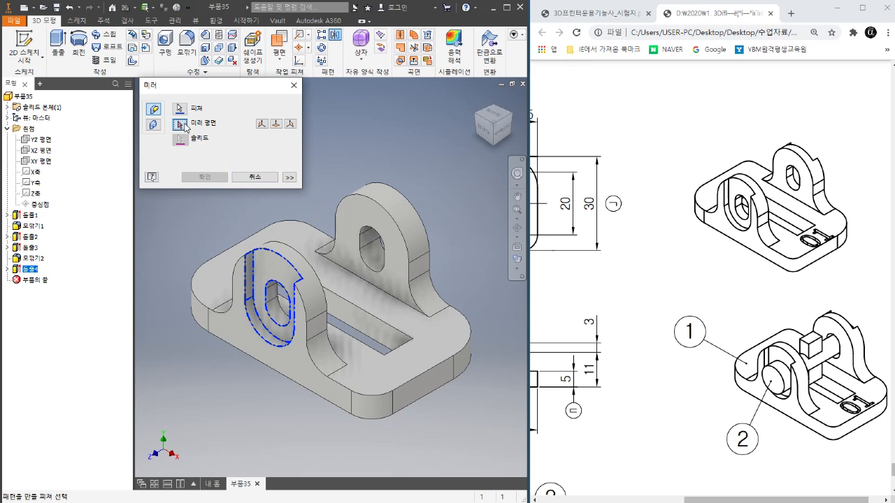
left_click(42, 162)
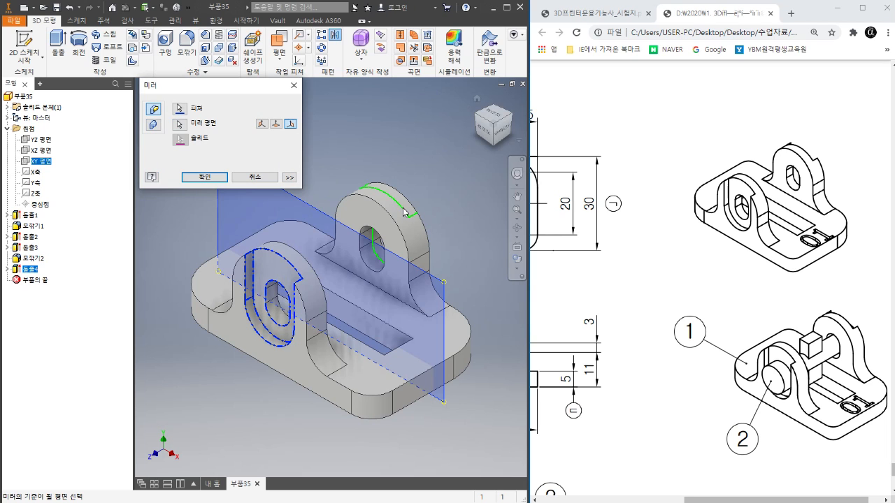
left_click(204, 177)
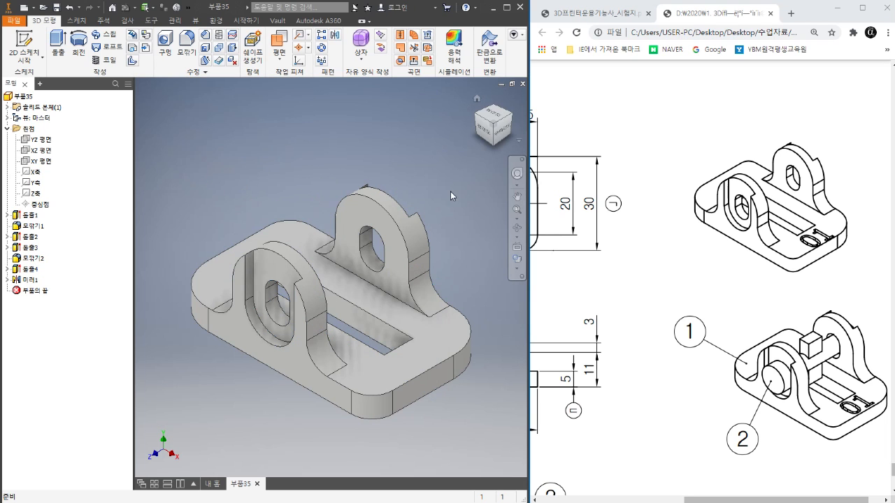
Check the mirrored recess on the opposite lug and delete the mirror feature
left_click(512, 116)
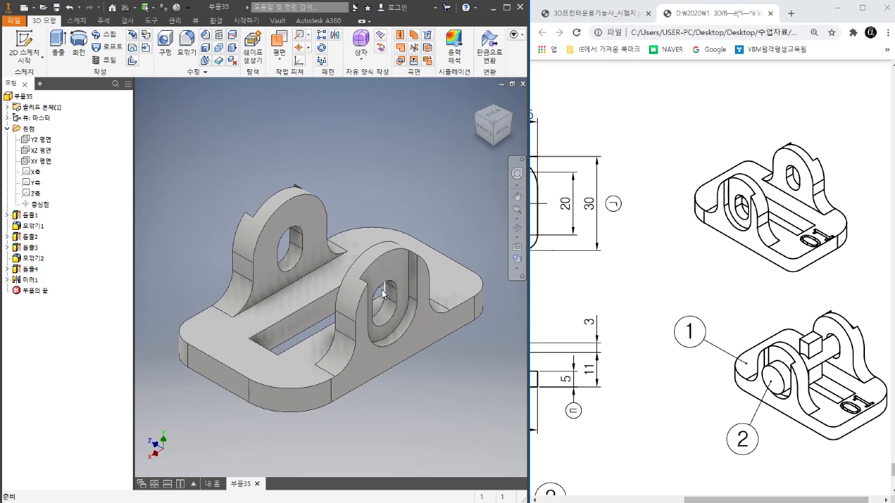
left_click(475, 115)
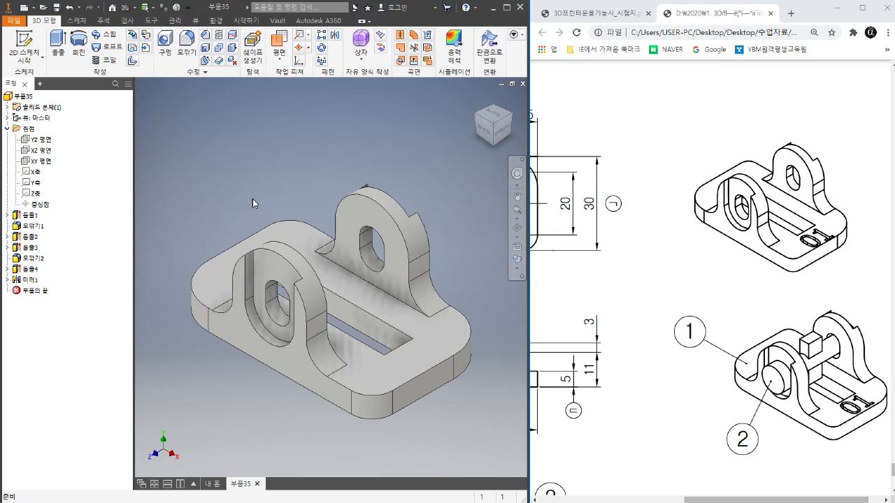
right_click(33, 283)
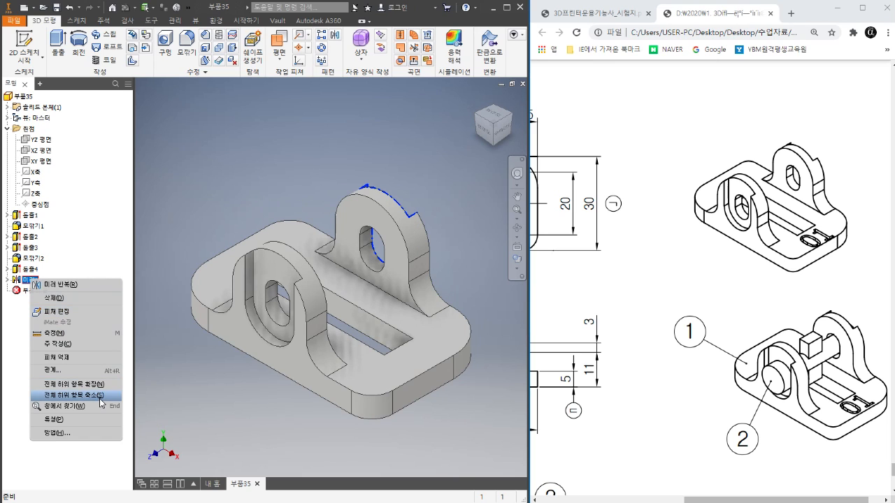
left_click(89, 303)
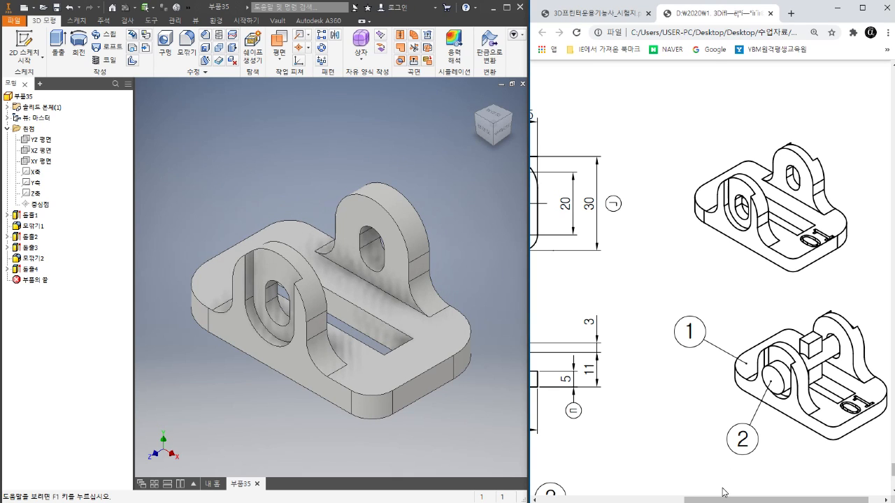
Start a work plane offset from the outer side face of the recessed lug and set its offset to -15 mm
scroll(713, 279, "left", 2)
scroll(713, 280, "left", 1)
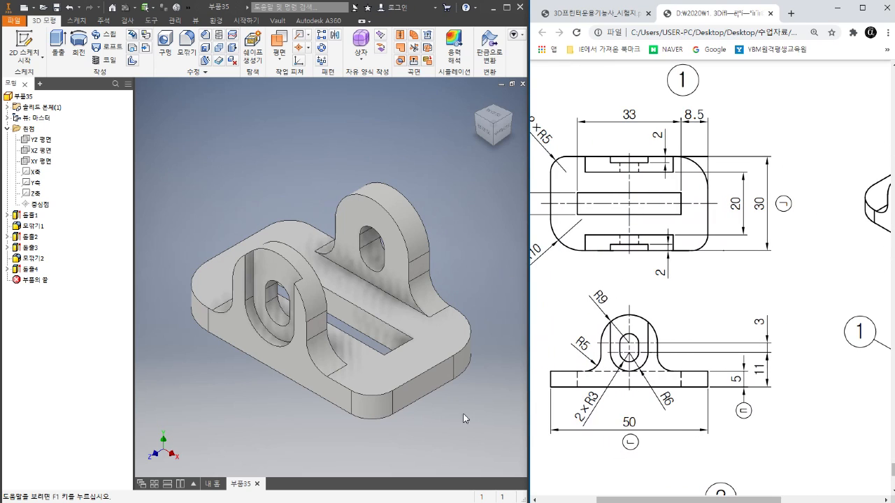
left_click(302, 381)
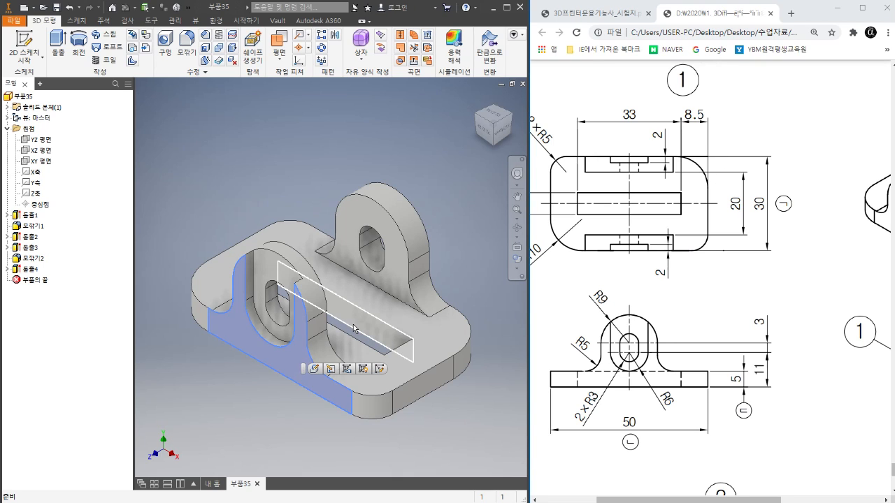
left_click(465, 402)
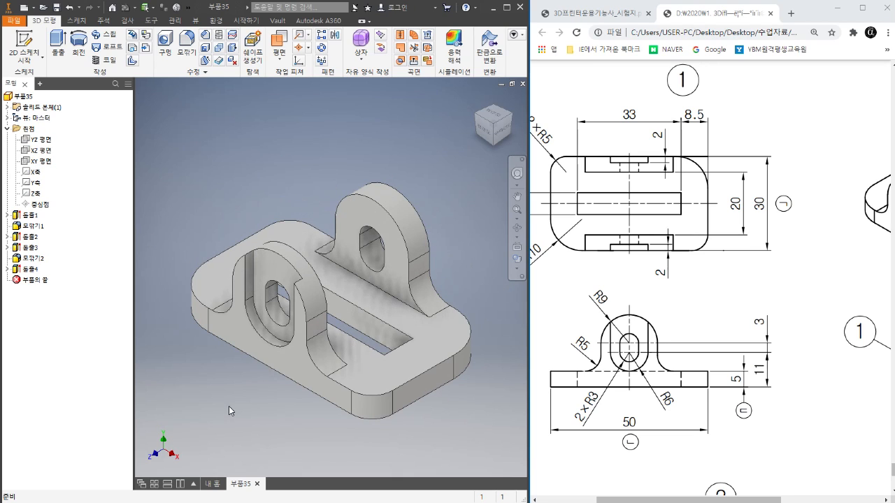
left_click(279, 63)
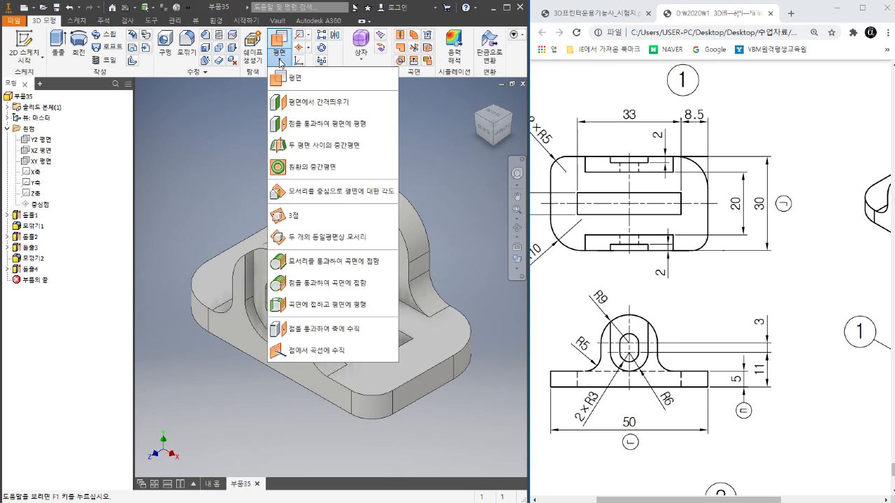
left_click(315, 105)
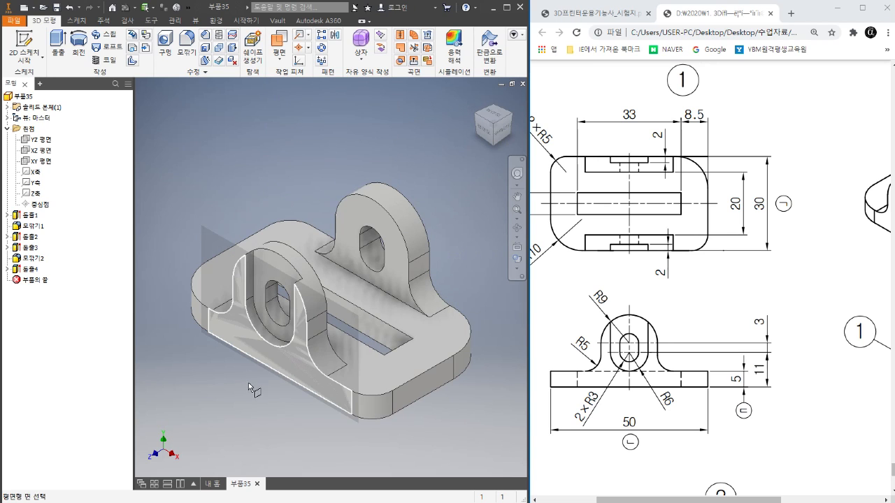
left_click(285, 360)
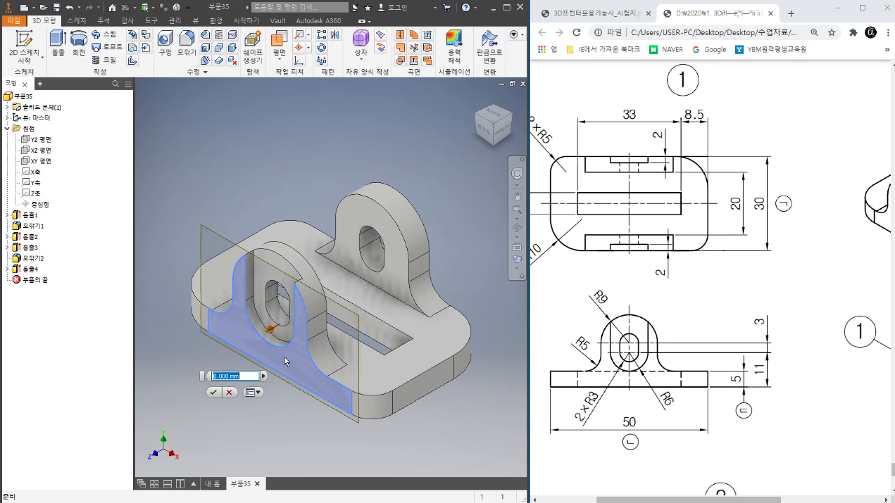
left_click_drag(270, 335, 206, 396)
left_click_drag(261, 342, 336, 317)
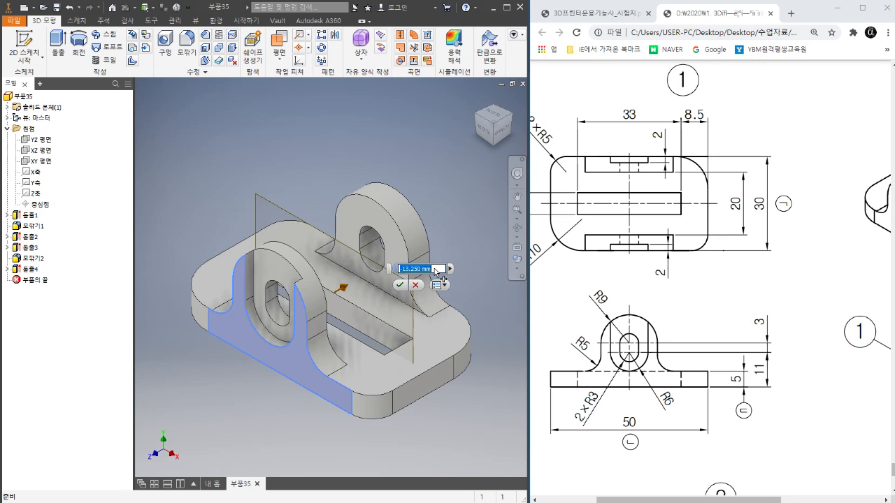
type("-15")
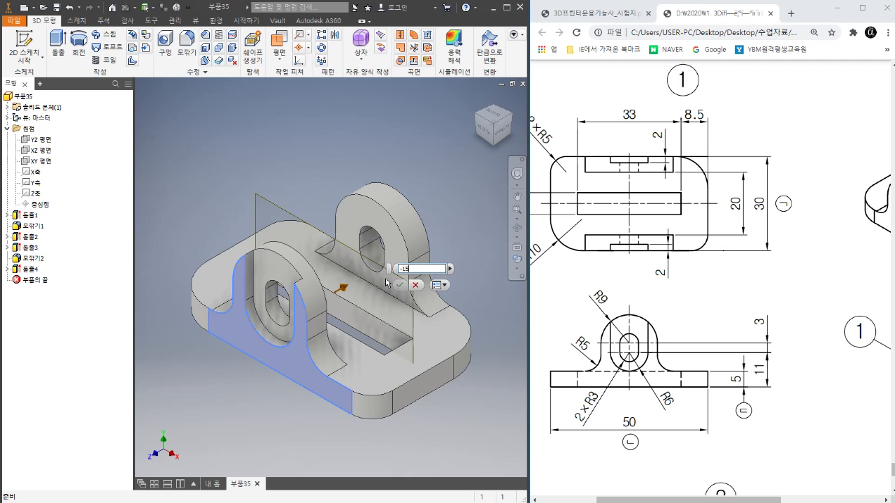
Look at the offset work plane from above and try an offset of -10 mm
left_click(493, 116)
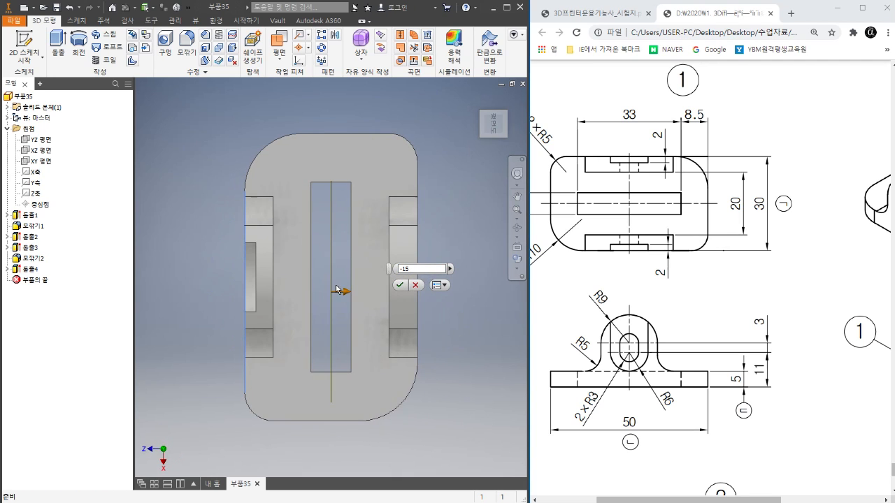
double_click(409, 269)
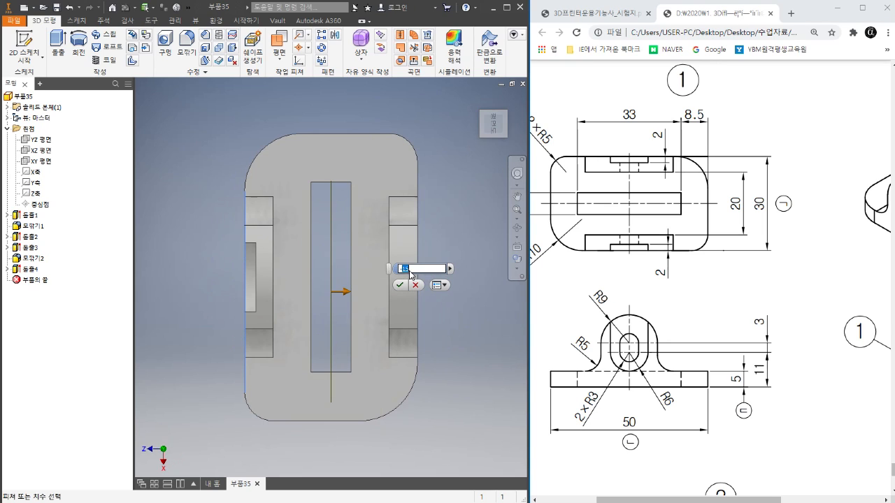
type("-10")
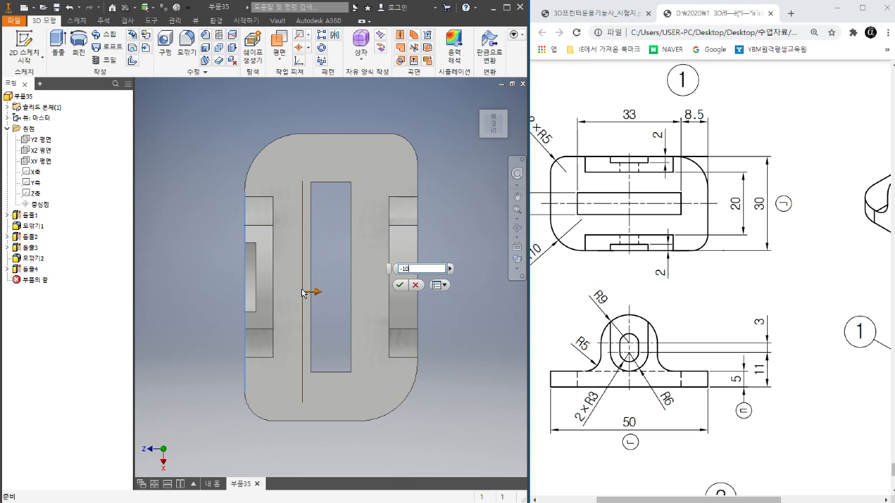
type("D")
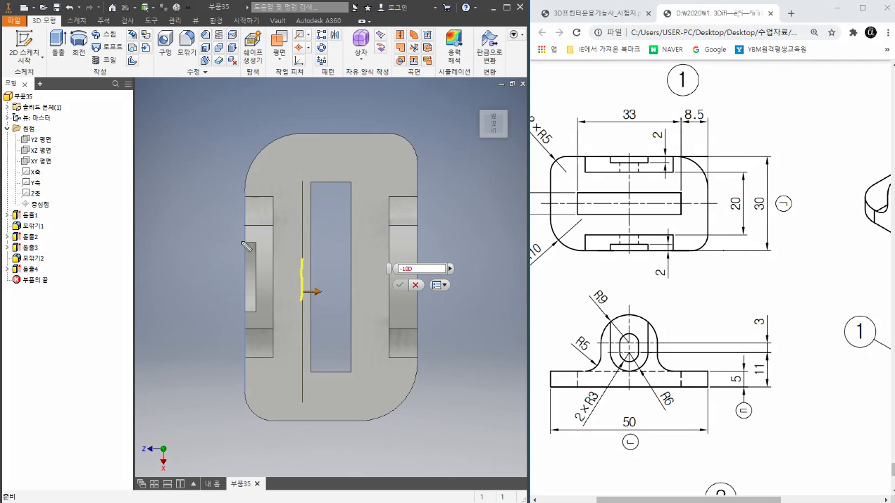
left_click_drag(248, 312, 241, 311)
mouse_move(345, 241)
left_mouse_down()
mouse_move(334, 253)
mouse_move(337, 304)
left_mouse_up()
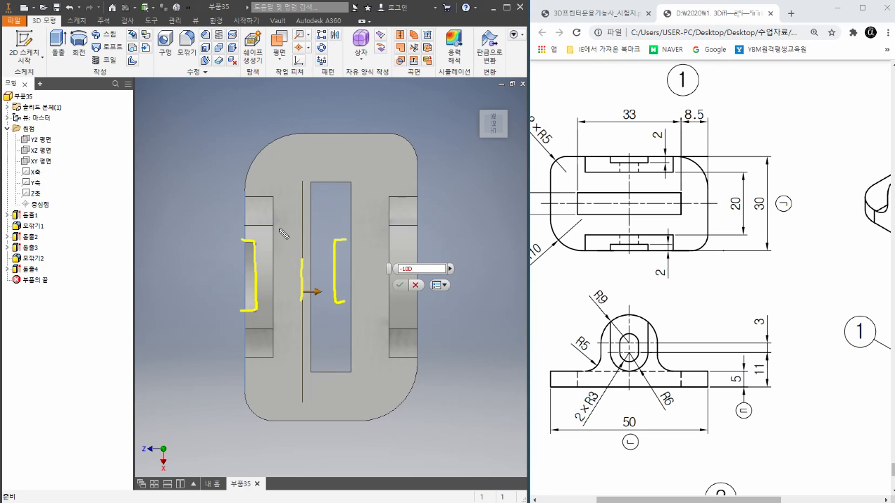
mouse_move(247, 193)
left_mouse_down()
mouse_move(277, 239)
mouse_move(280, 353)
mouse_move(245, 316)
mouse_move(244, 183)
left_mouse_up()
mouse_move(333, 191)
left_mouse_down()
mouse_move(336, 347)
mouse_move(367, 343)
mouse_move(370, 241)
mouse_move(326, 208)
left_mouse_up()
mouse_move(265, 251)
left_mouse_down()
mouse_move(257, 262)
mouse_move(264, 260)
left_mouse_up()
left_click_drag(346, 266, 357, 263)
left_click_drag(302, 203, 302, 244)
left_click_drag(302, 307, 302, 316)
left_click_drag(301, 322, 300, 346)
left_click_drag(300, 351, 299, 358)
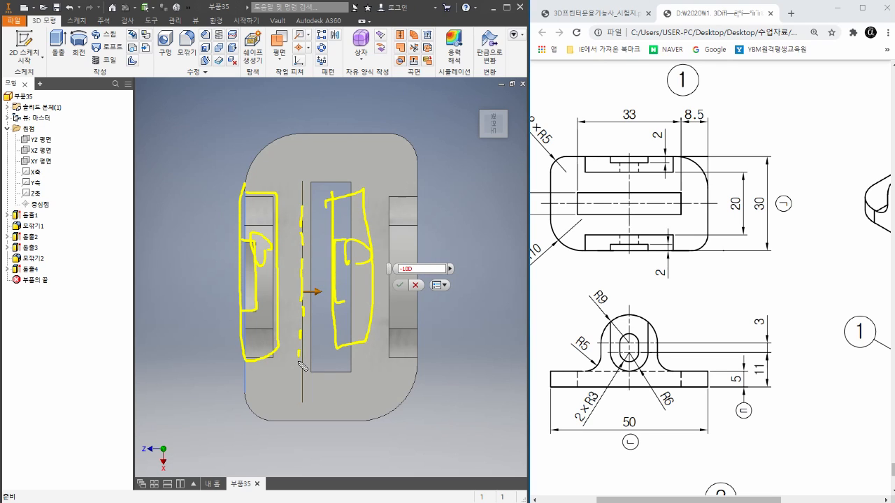
left_click_drag(301, 364, 300, 387)
key("Escape")
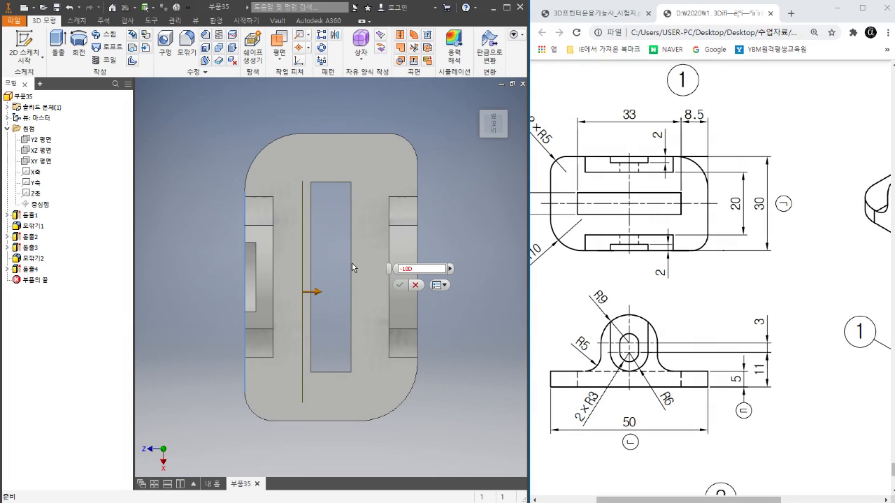
Set the work plane's offset to -15 mm, create the plane and return to the isometric home view
double_click(405, 268)
key("BackSpace")
type("-15")
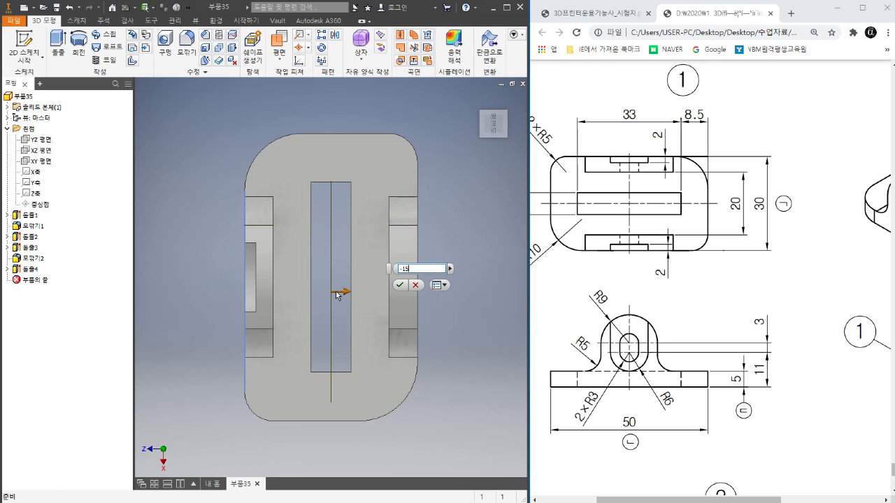
left_click(399, 286)
key("F6")
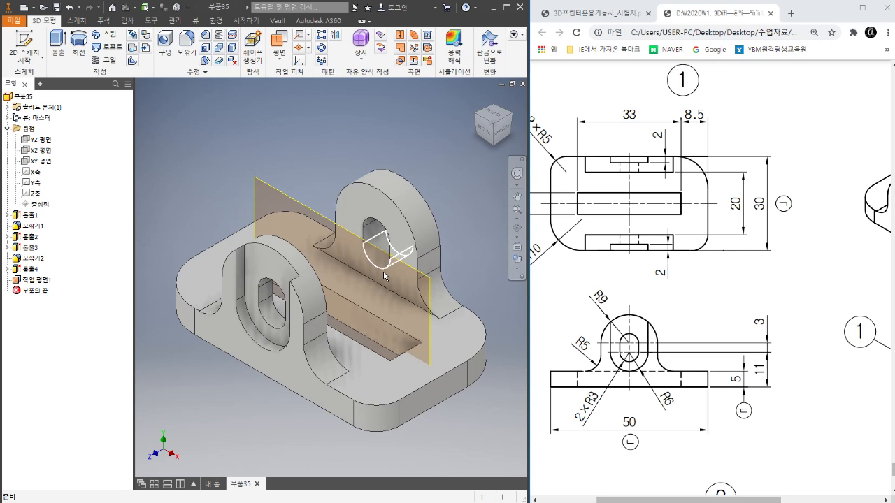
Mirror the U-shaped recess cut across the new work plane onto the opposite lug
left_click(31, 270)
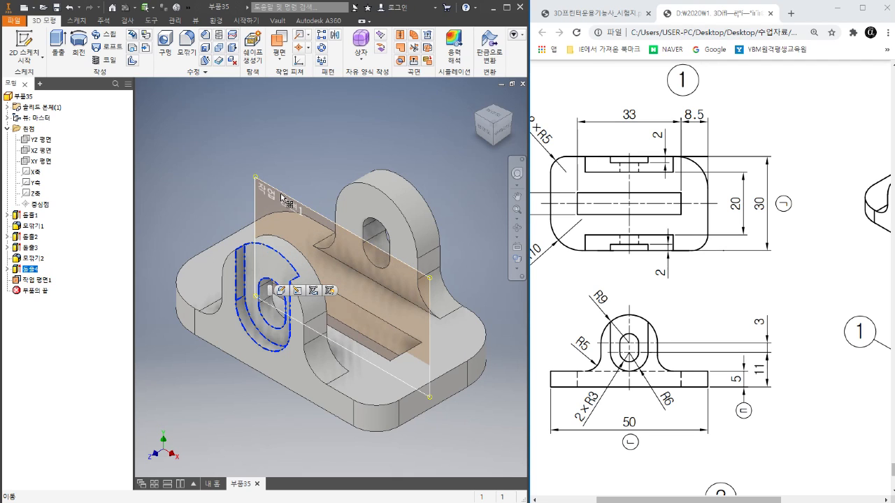
left_click(307, 134)
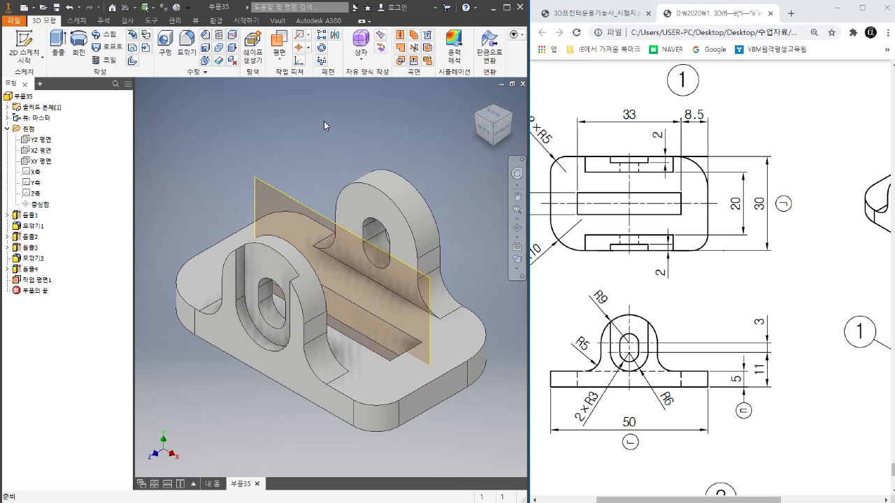
left_click(336, 38)
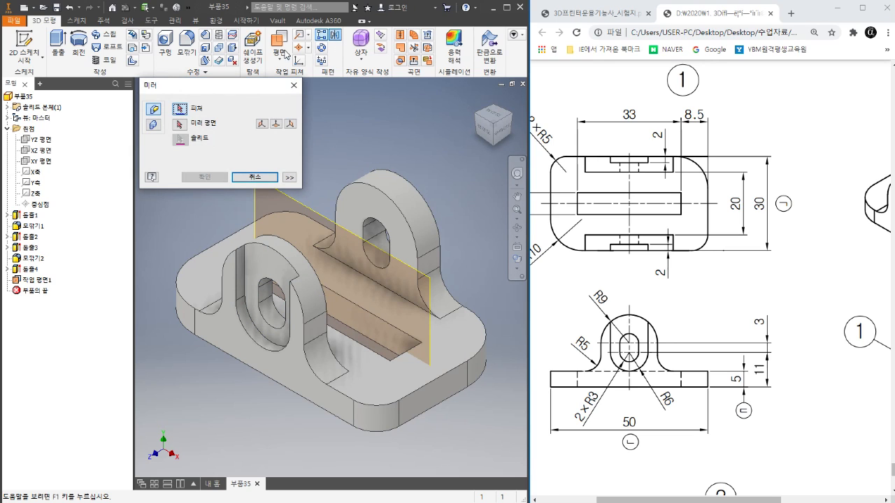
left_click(31, 271)
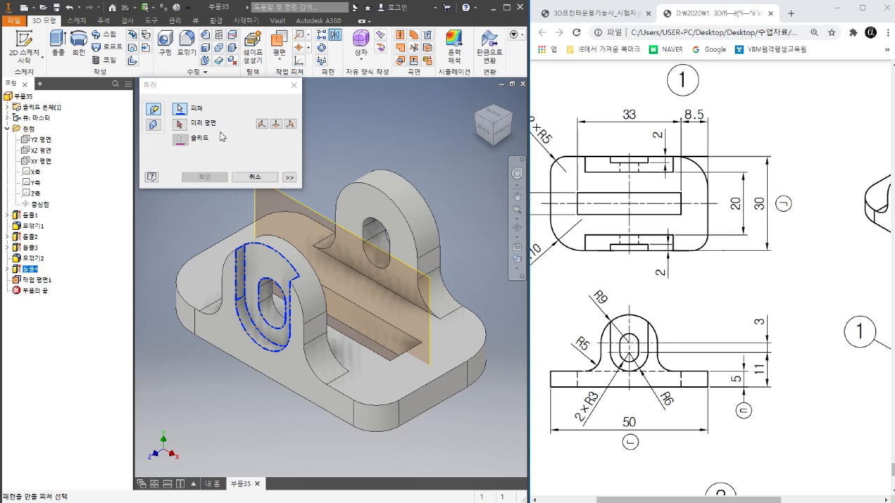
left_click(180, 124)
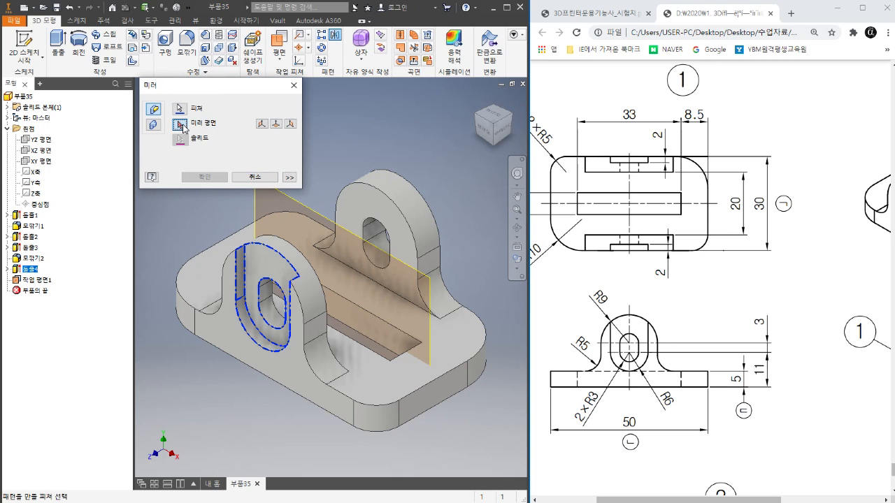
left_click(44, 281)
left_click(202, 177)
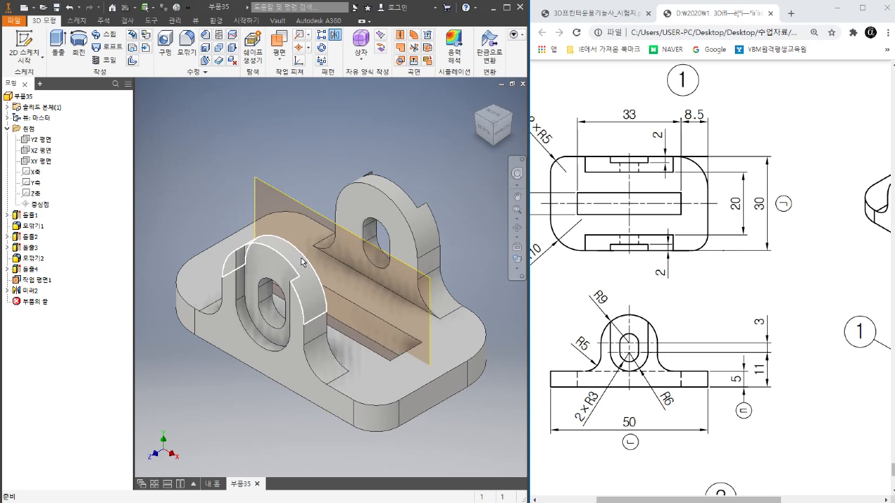
Examine the mirrored recess on the opposite lug from both sides of the part
left_click(518, 129)
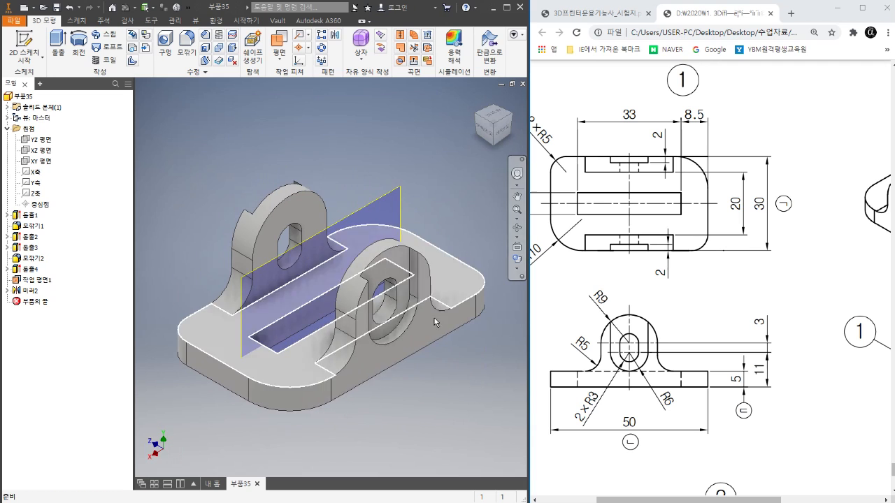
left_click(477, 116)
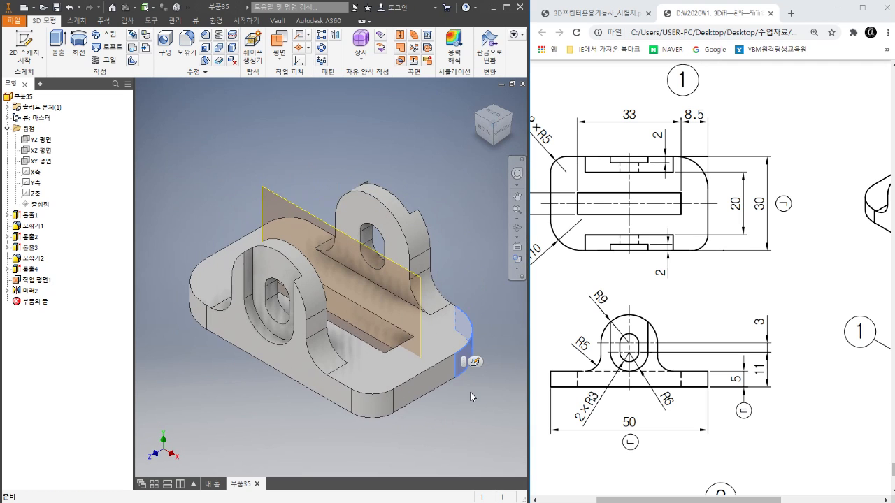
scroll(389, 231, "up", 3)
scroll(389, 231, "up", 2)
scroll(376, 224, "down", 5)
scroll(368, 194, "up", 3)
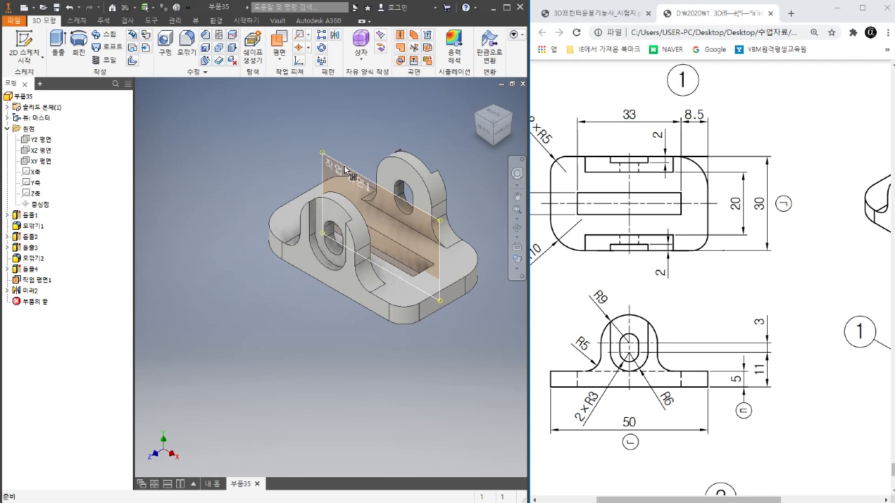
scroll(360, 238, "up", 3)
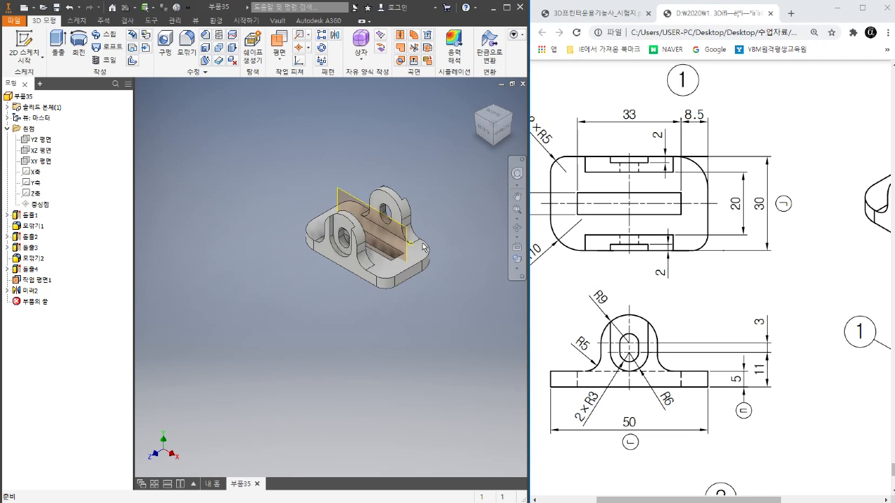
scroll(408, 252, "down", 4)
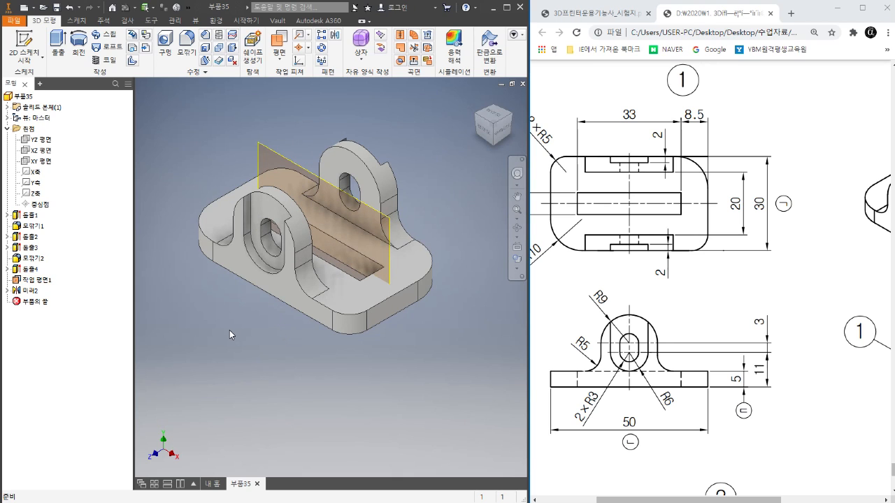
Turn off the visibility of the offset work plane between the lugs
left_click(40, 281)
right_click(40, 282)
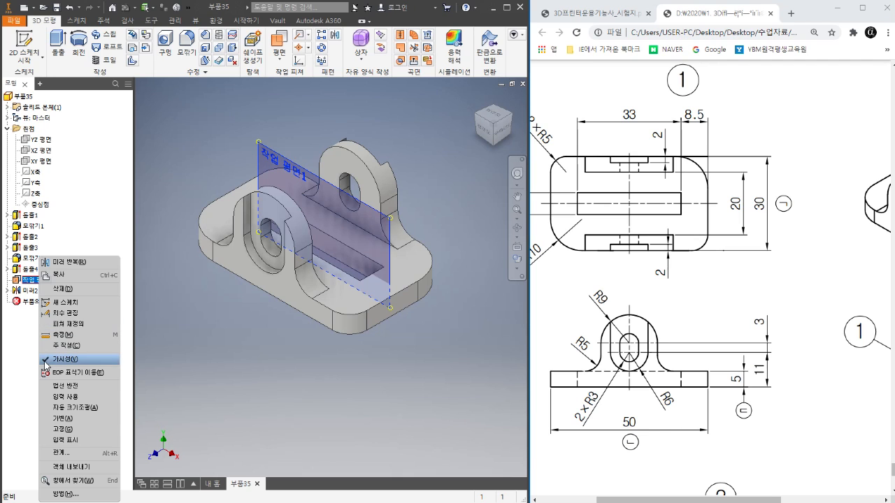
left_click(45, 361)
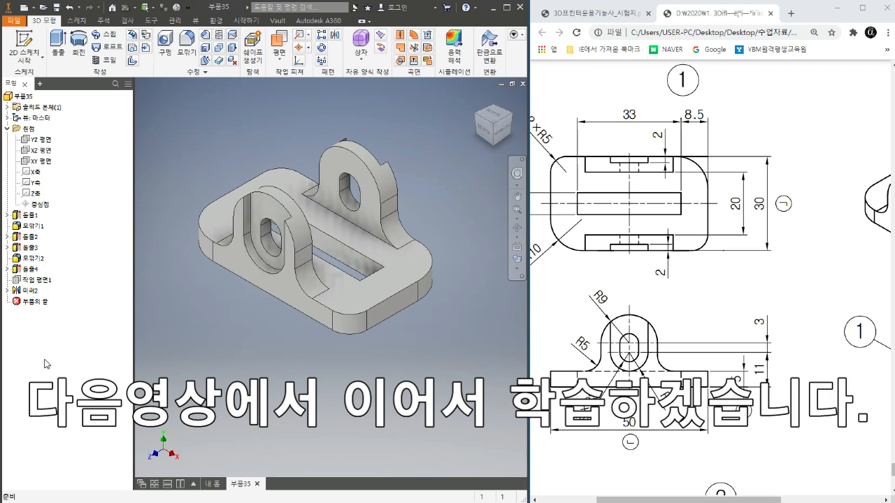